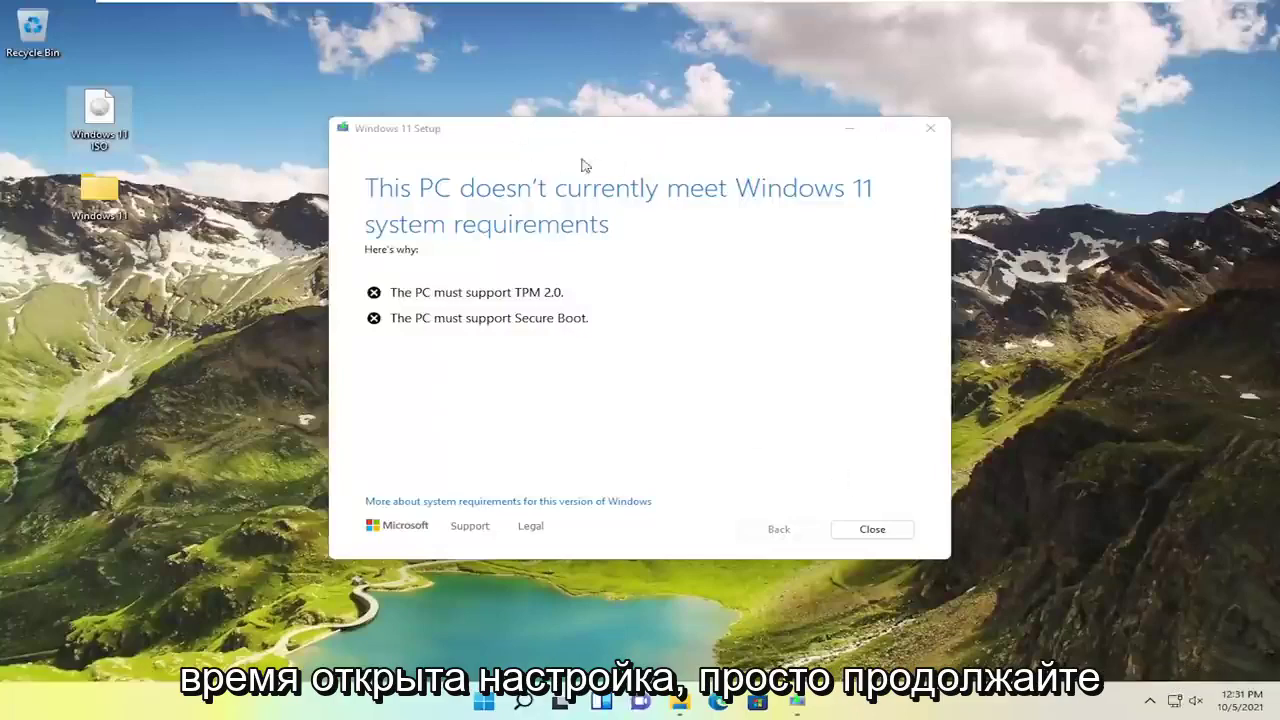
- Close the Windows 11 Setup window and delete everything inside the Windows 11 folder on the desktop
click(930, 128)
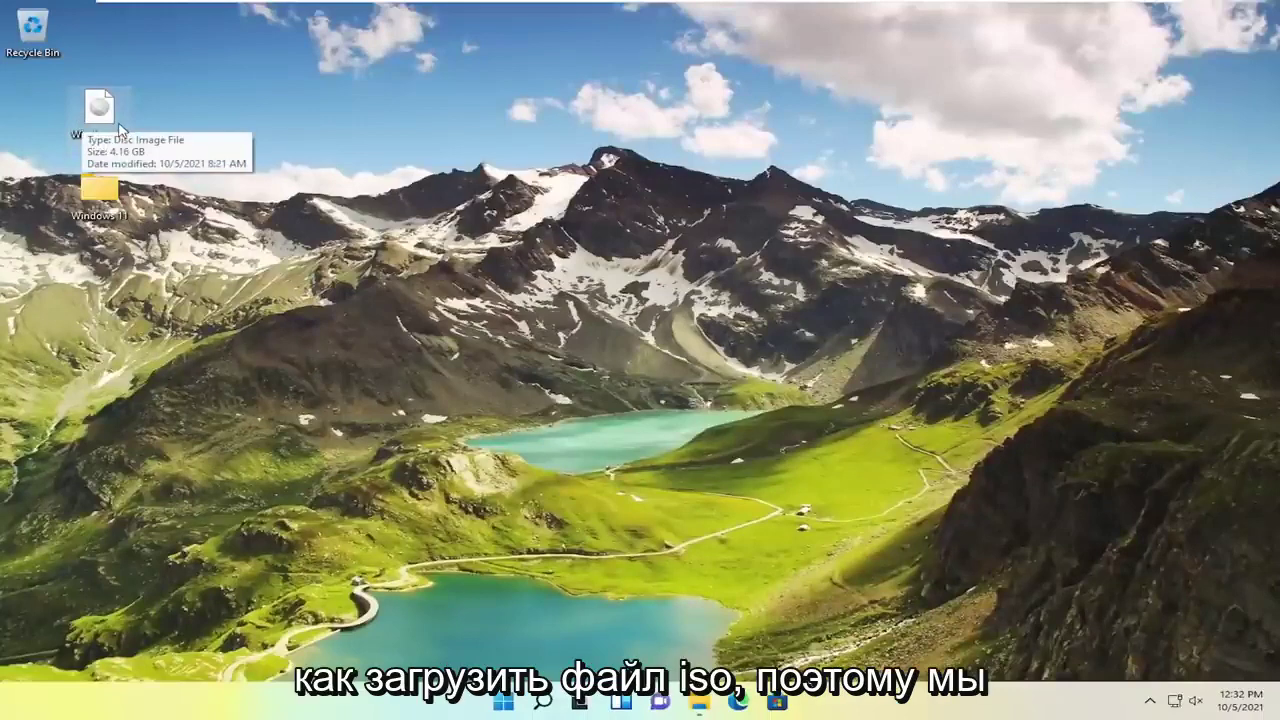
double_click(104, 212)
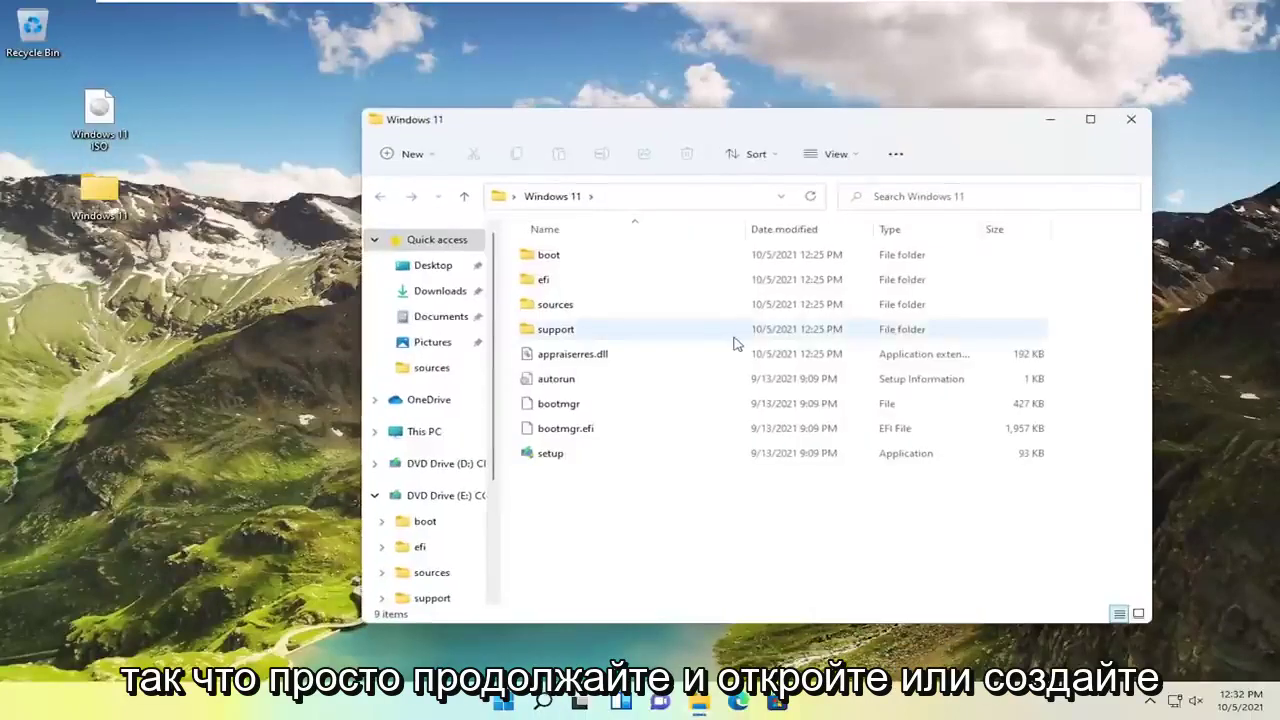
key(ctrl+a)
key(Delete)
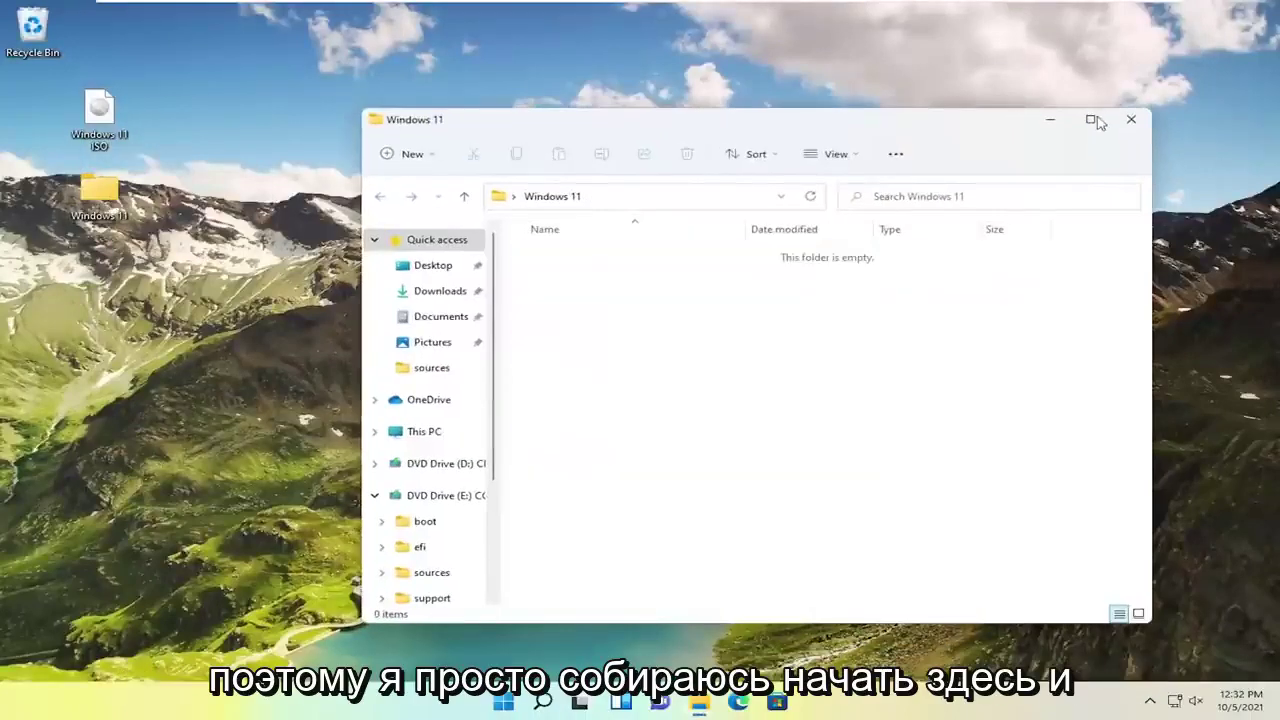
click(1093, 120)
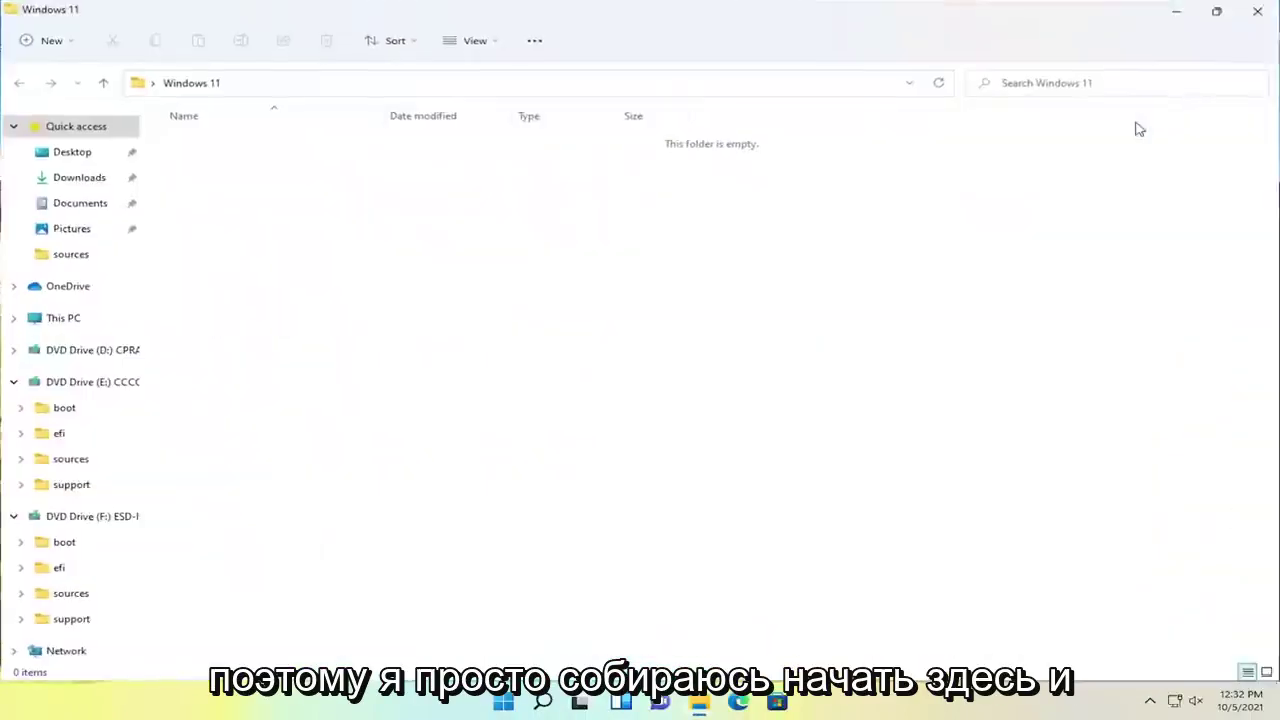
click(1273, 8)
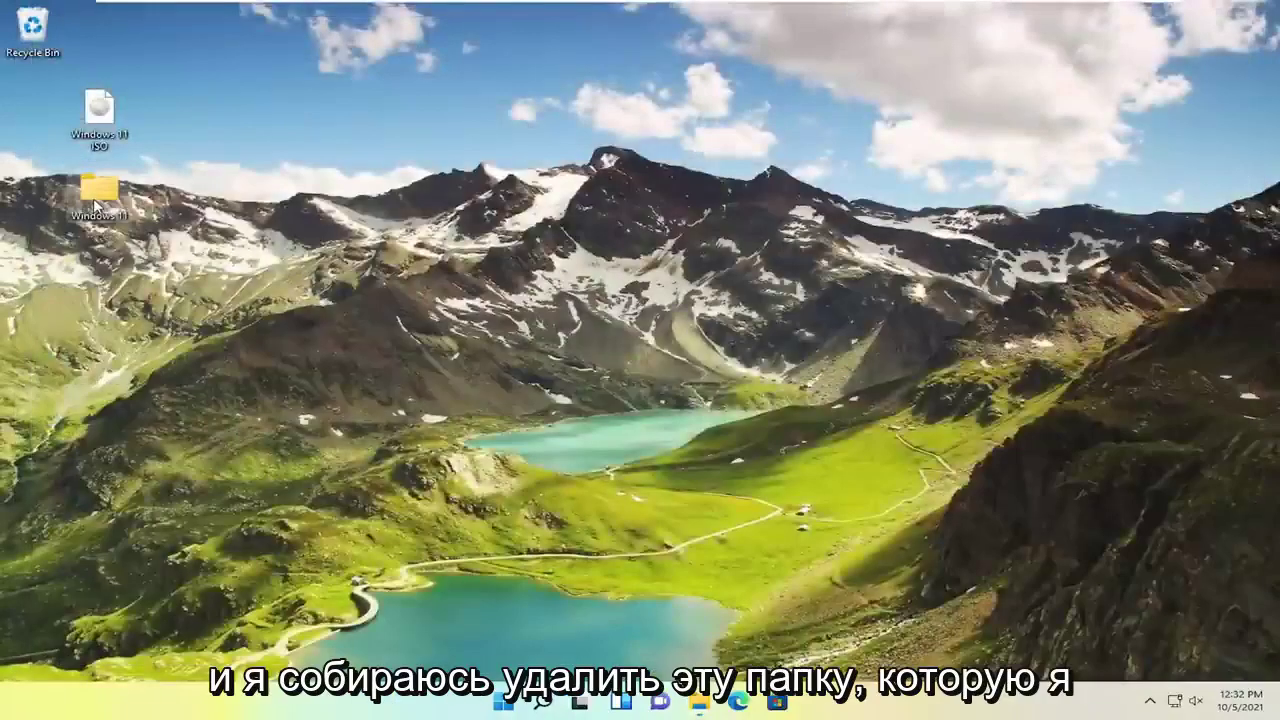
- Delete the empty Windows 11 folder from the desktop and move the Windows 11 ISO file away from the screen edge
click(96, 204)
key(Delete)
drag(90, 110, 222, 112)
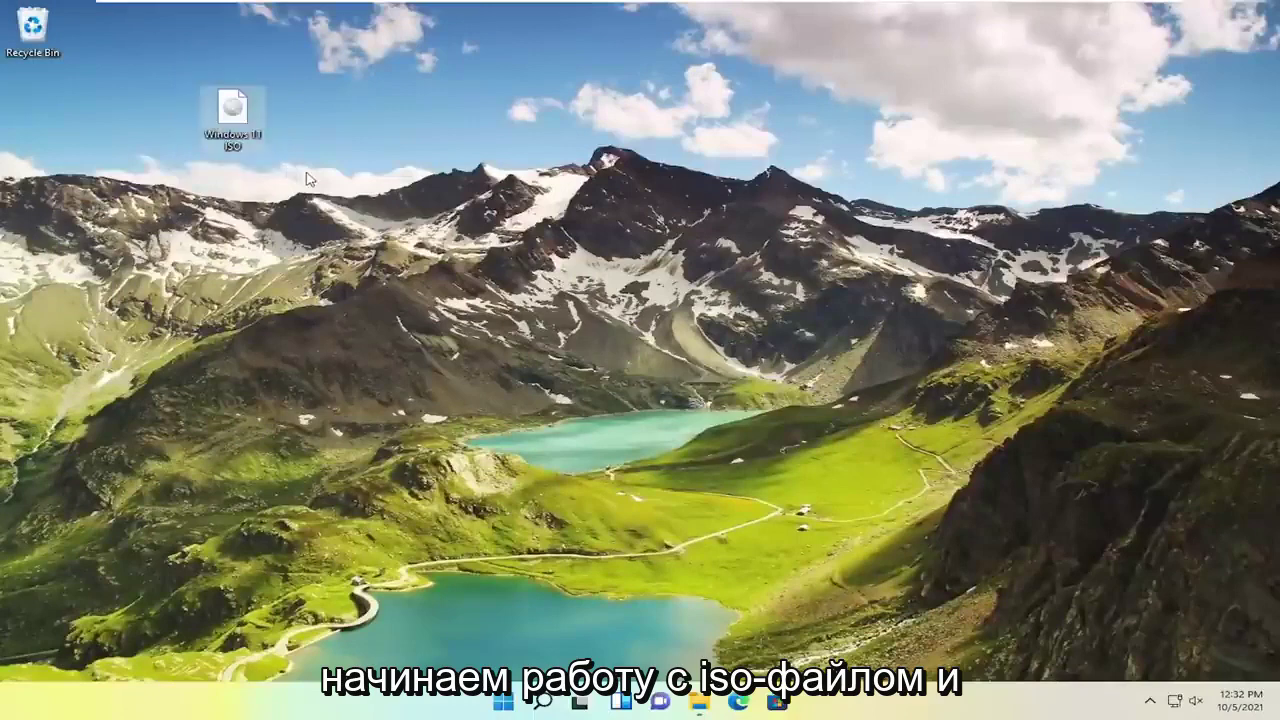
- Create a desktop folder named Windows 11 ISO and place it next to the ISO file
right_click(395, 118)
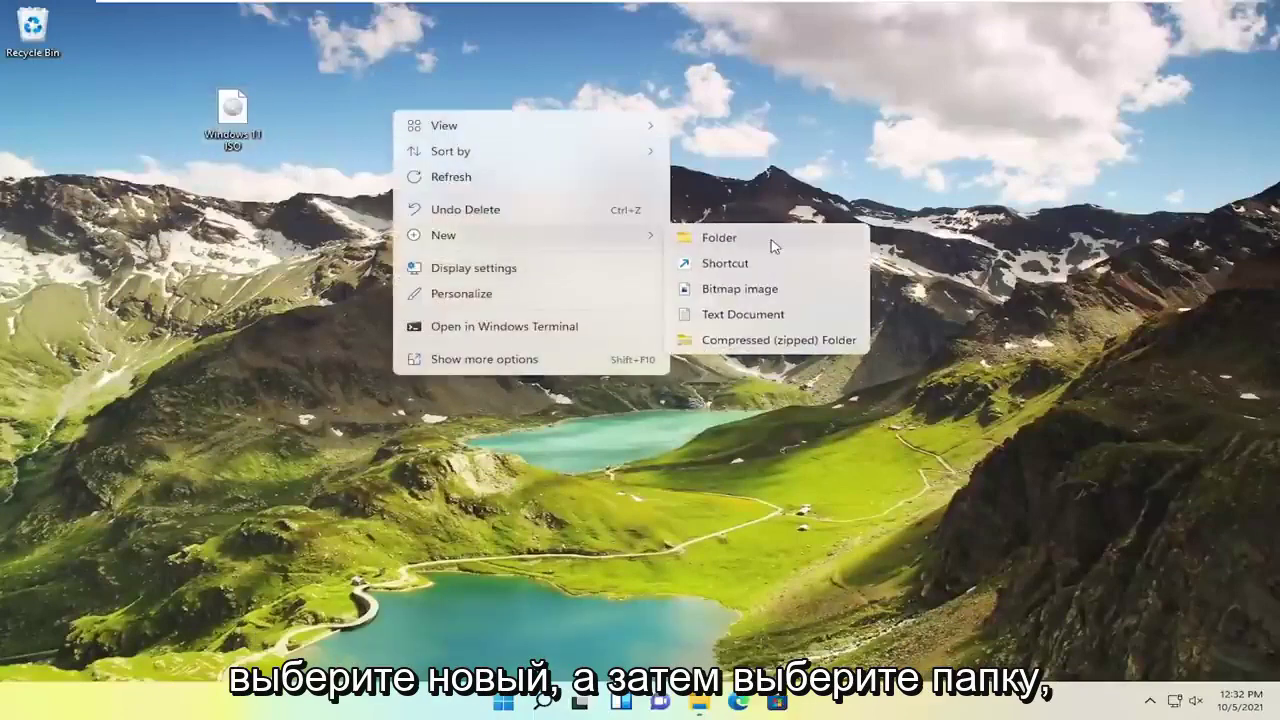
click(771, 241)
text(Wi)
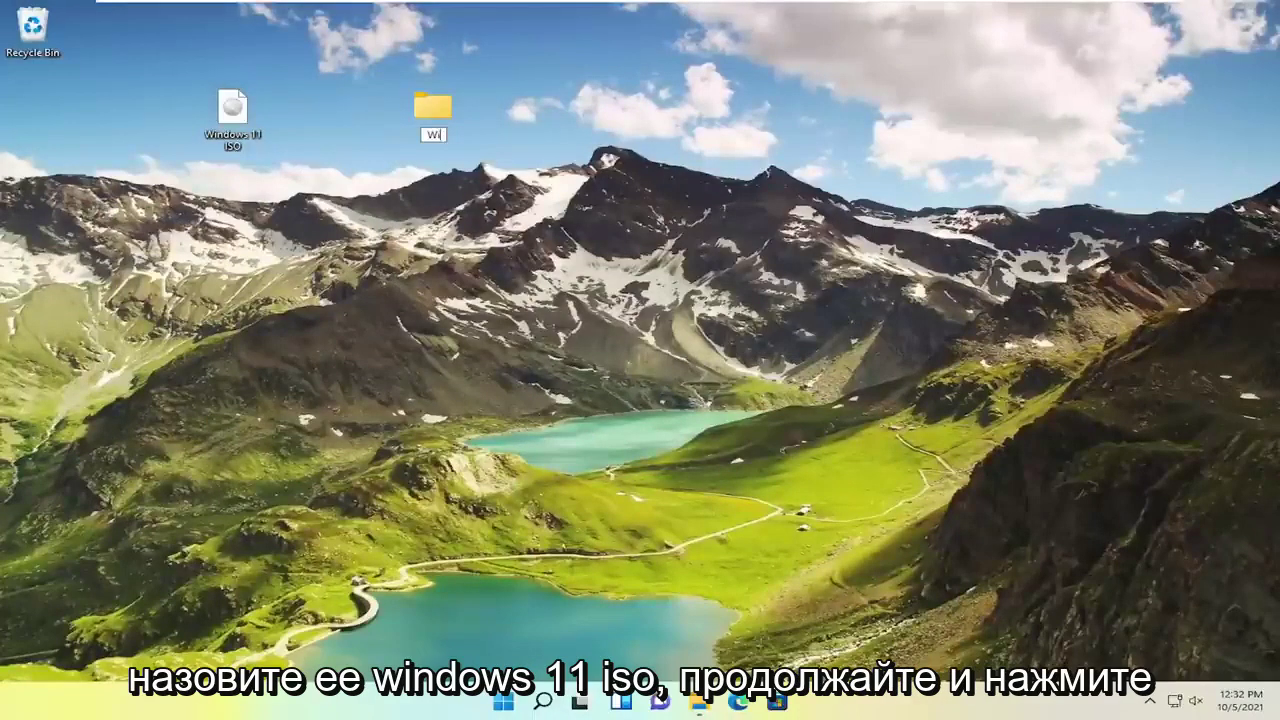
text(ndows 11 ISO)
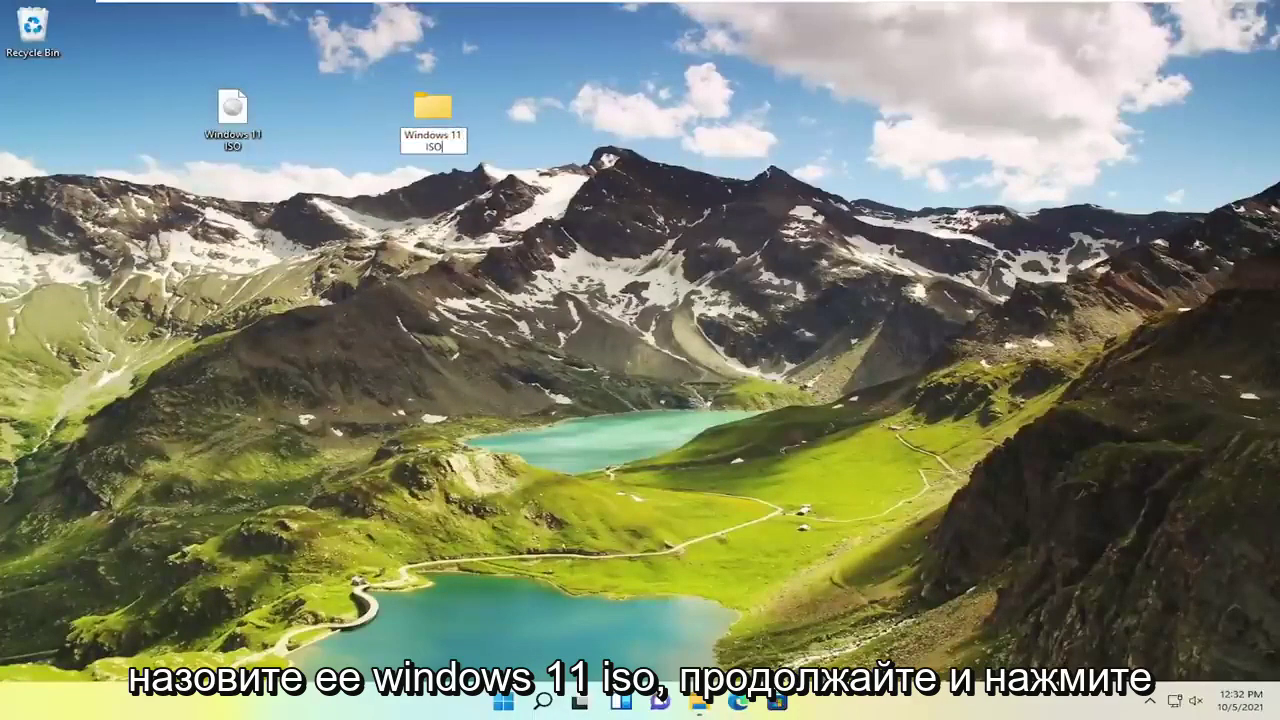
key(Return)
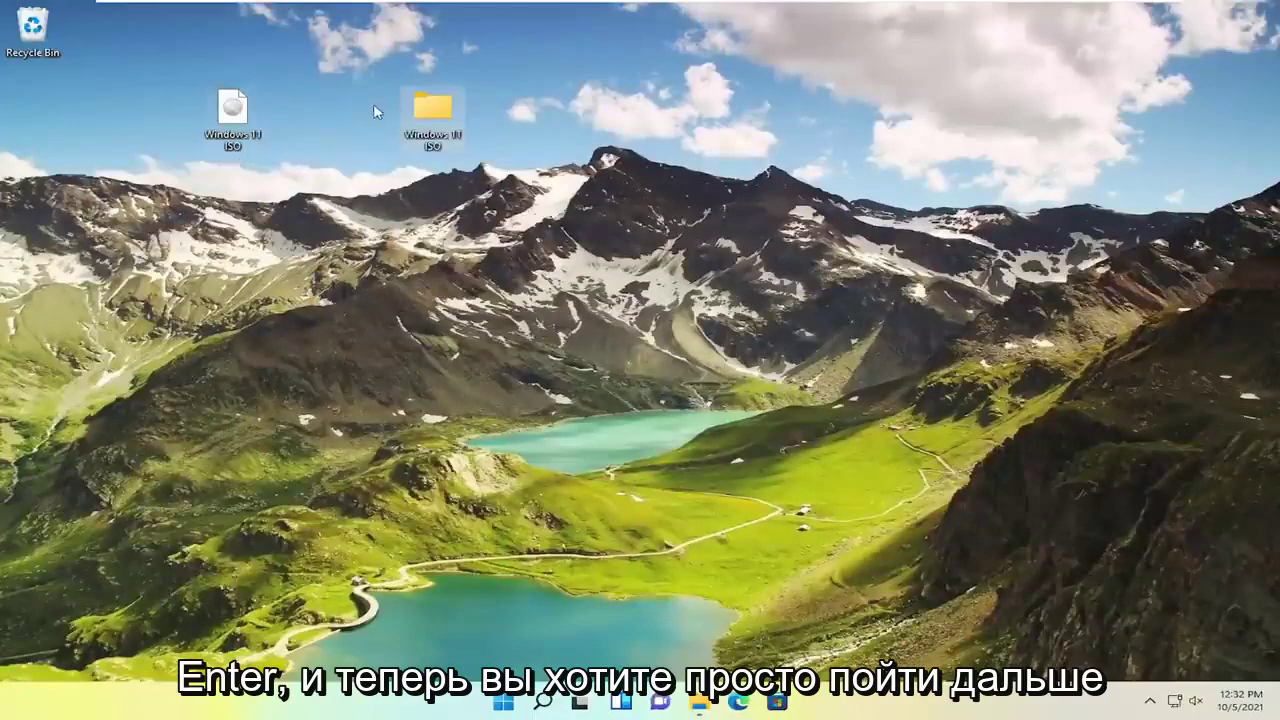
drag(420, 110, 356, 110)
- Mount the Windows 11 ISO file, copy its entire contents into the Windows 11 ISO folder, and close the drive window
double_click(228, 110)
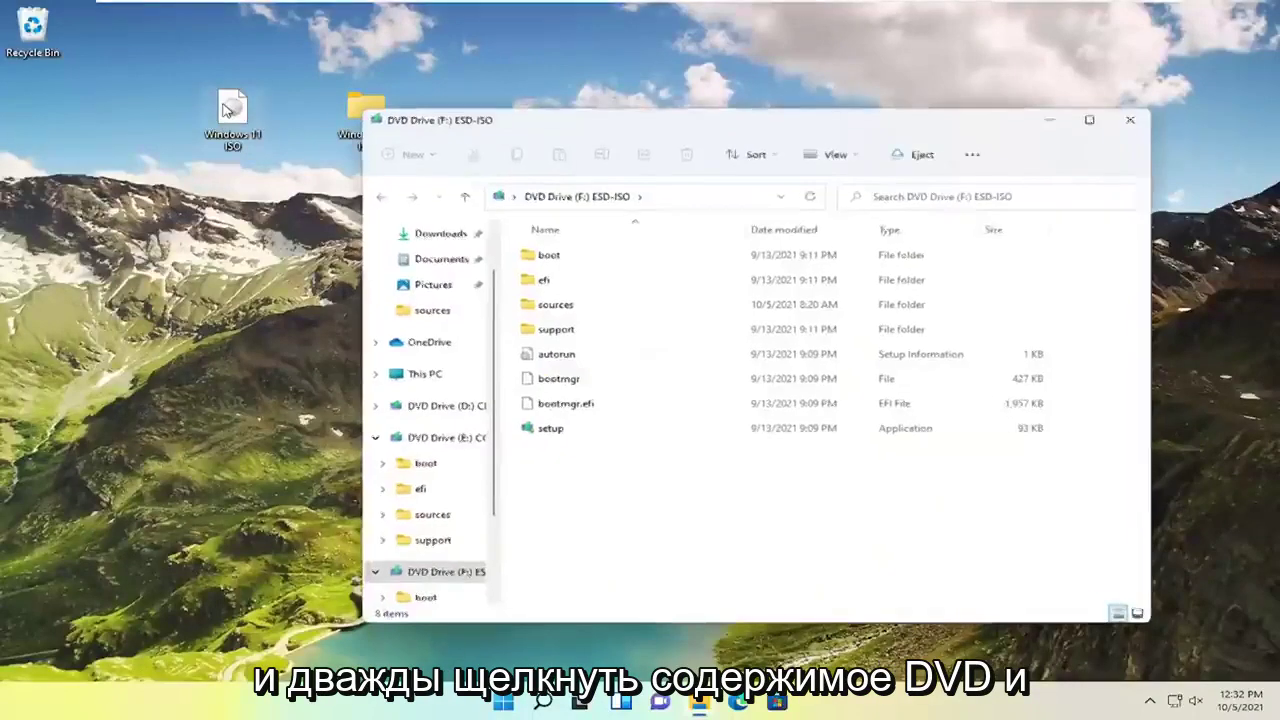
drag(818, 513, 533, 233)
drag(609, 126, 768, 118)
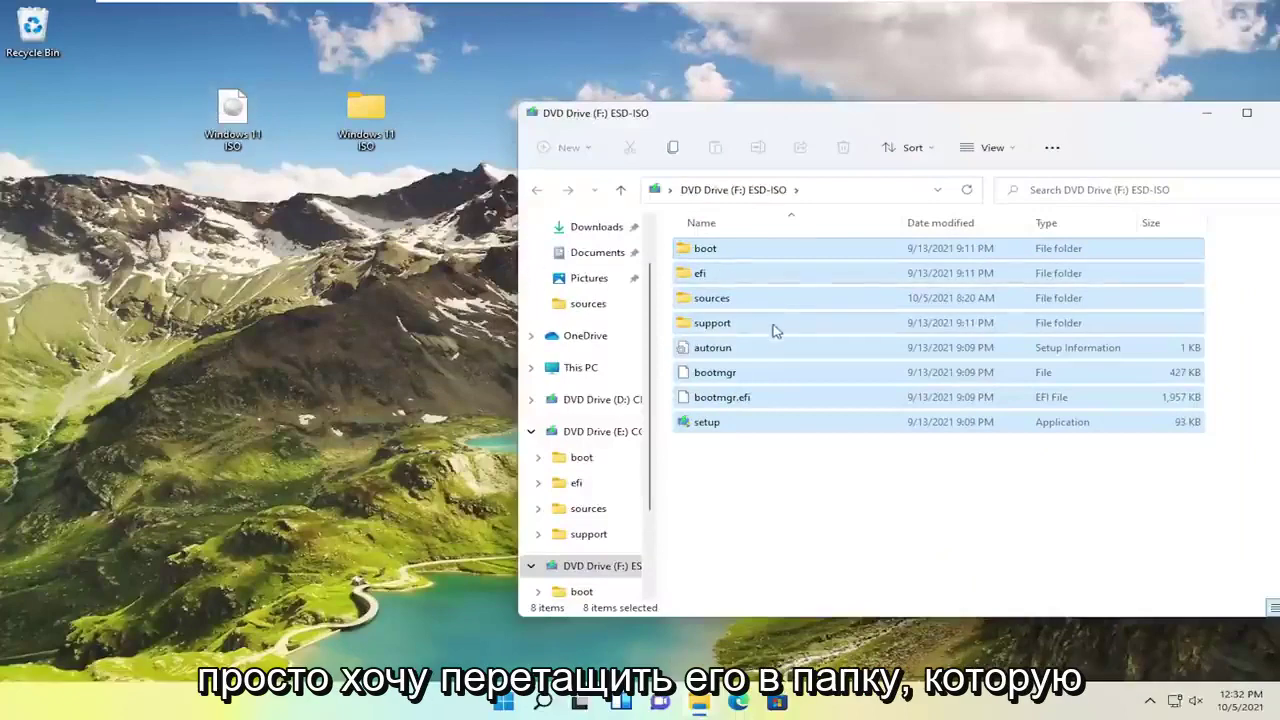
drag(768, 324, 375, 135)
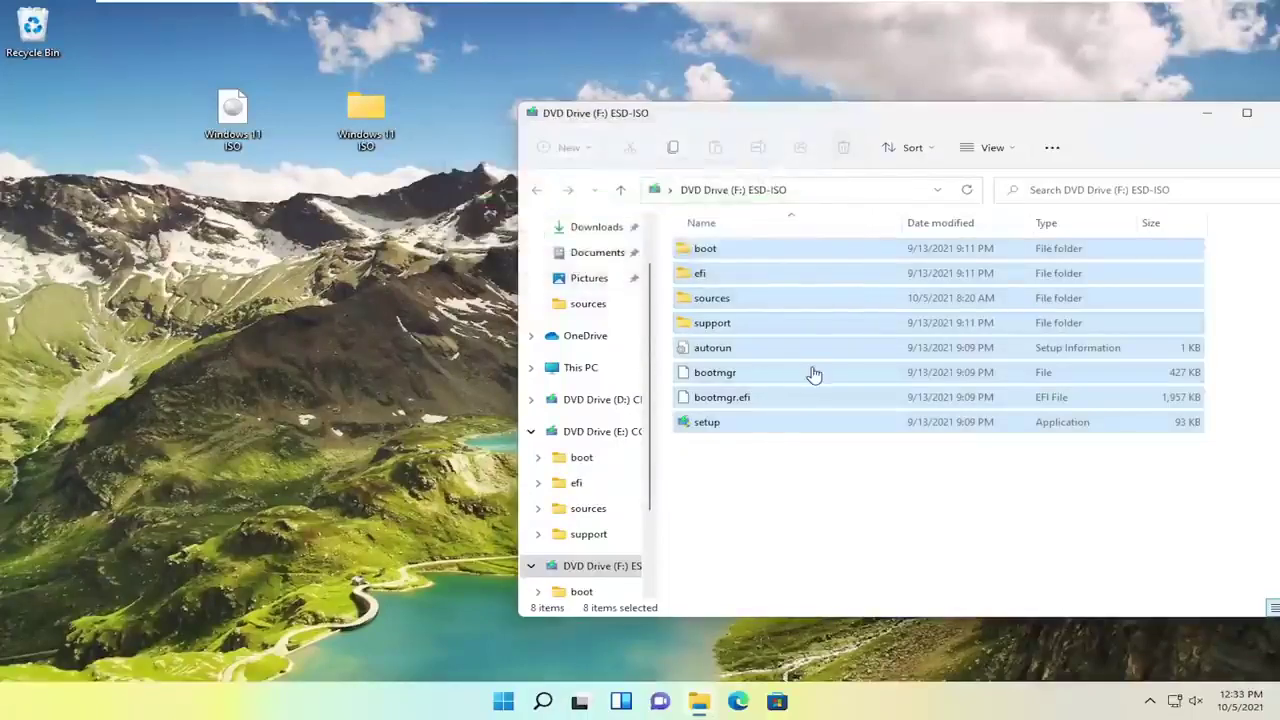
drag(921, 124, 814, 120)
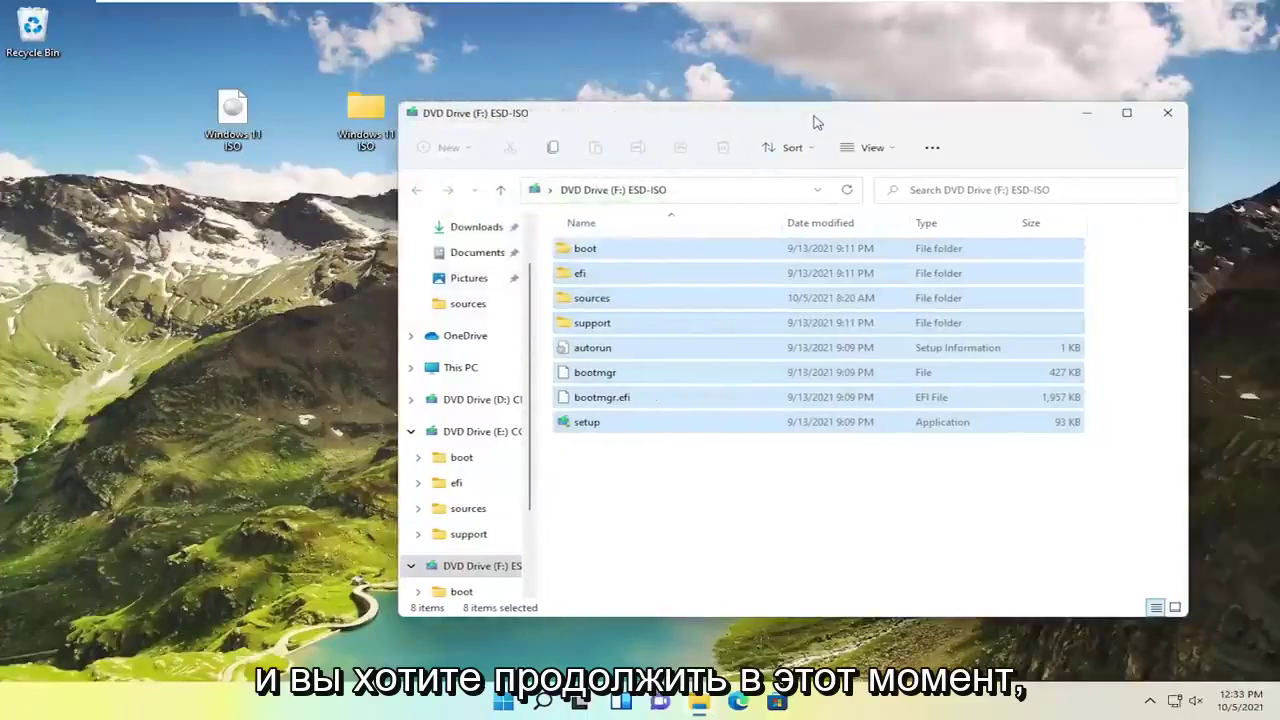
click(1166, 114)
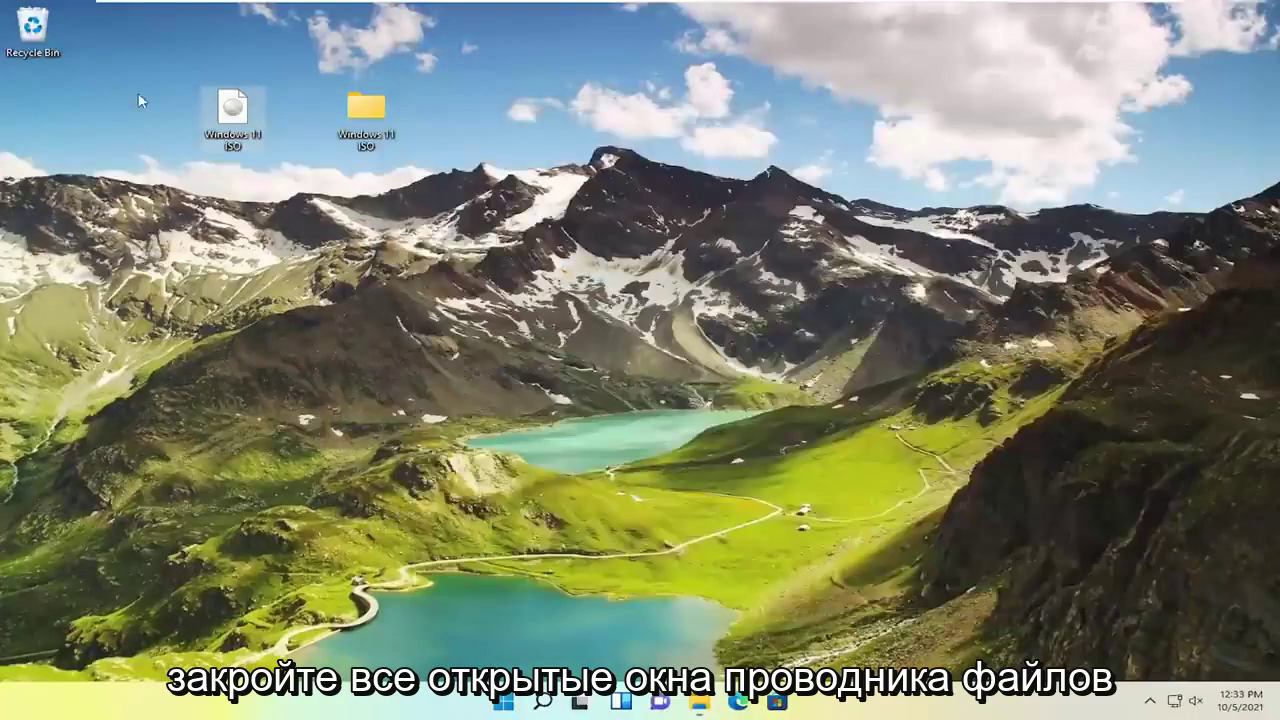
- Open the sources subfolder of the Windows 11 ISO folder on the desktop
double_click(370, 111)
drag(729, 129, 651, 127)
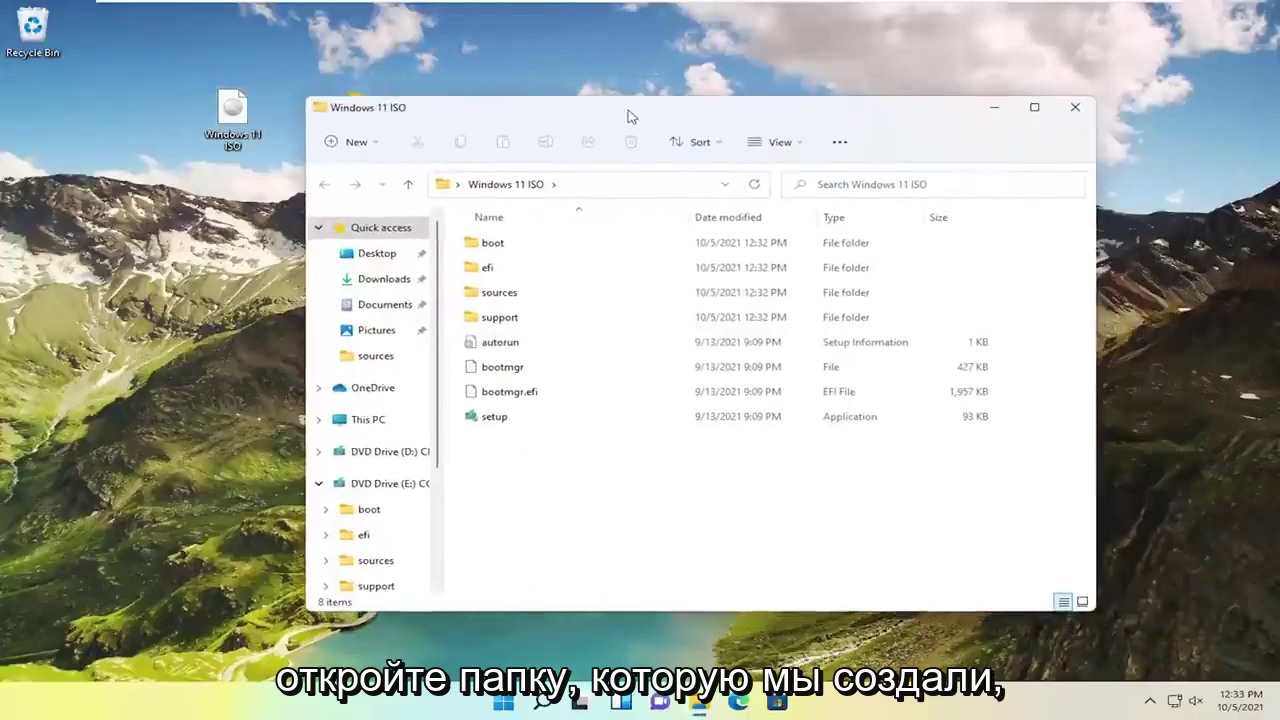
double_click(506, 301)
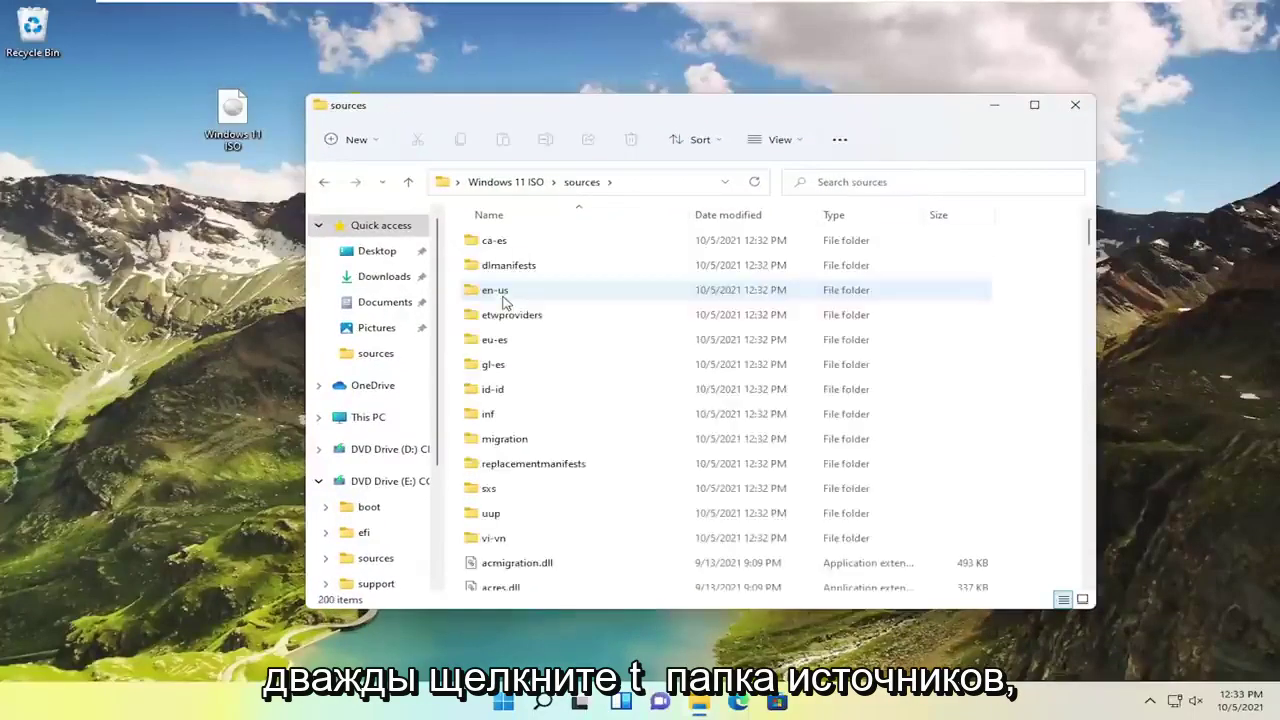
- Locate appraiserres.dll in the sources folder and open it with Notepad
scroll(535, 447, down, 5)
scroll(576, 351, up, 3)
scroll(576, 351, down, 1)
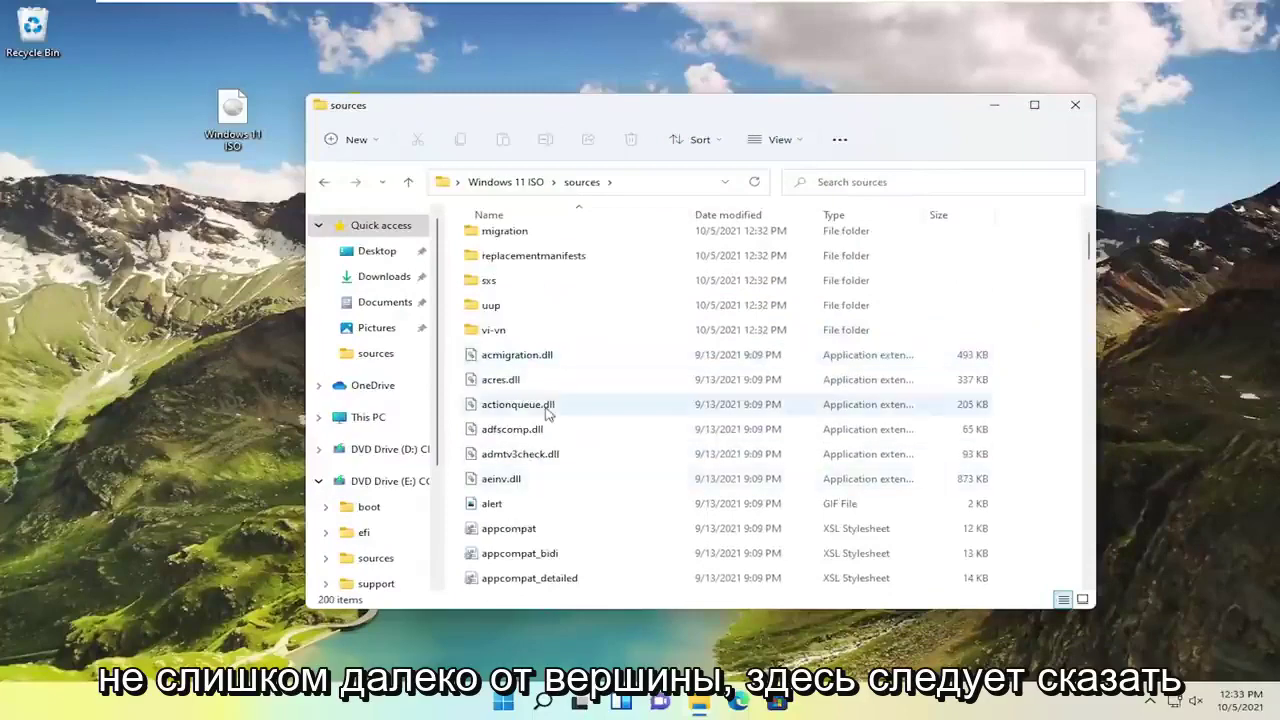
scroll(537, 486, down, 1)
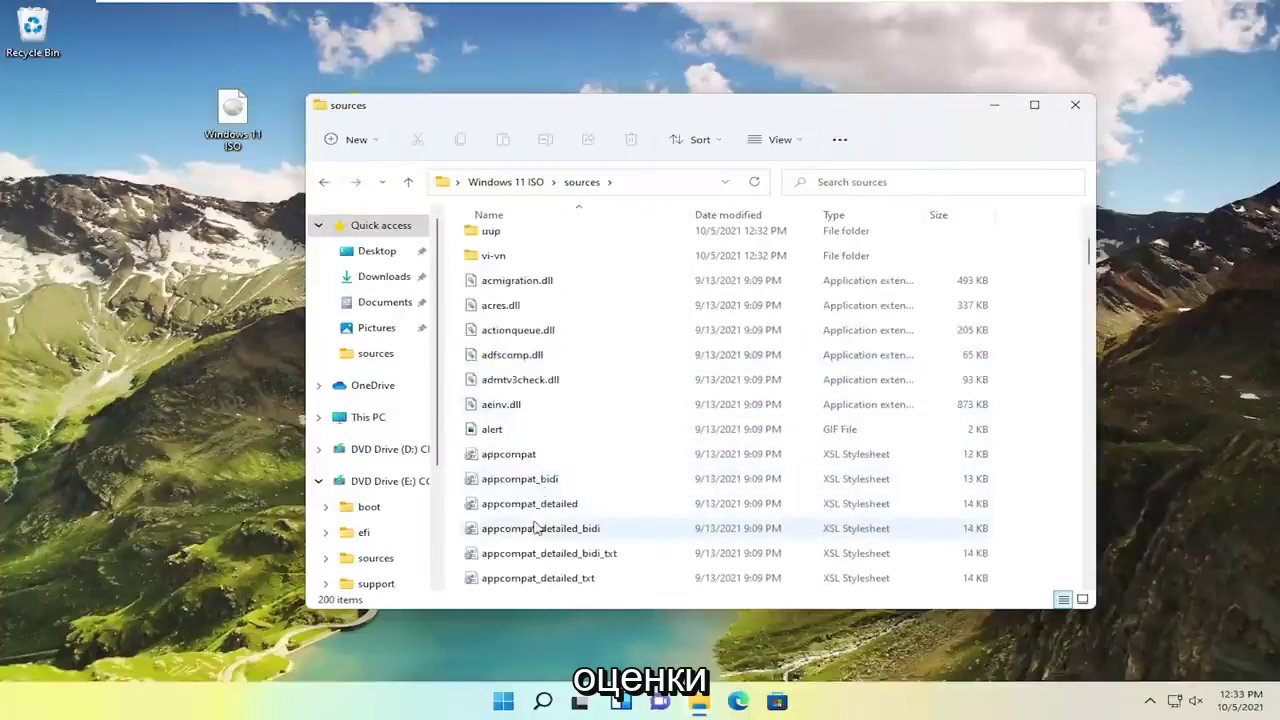
scroll(540, 520, down, 2)
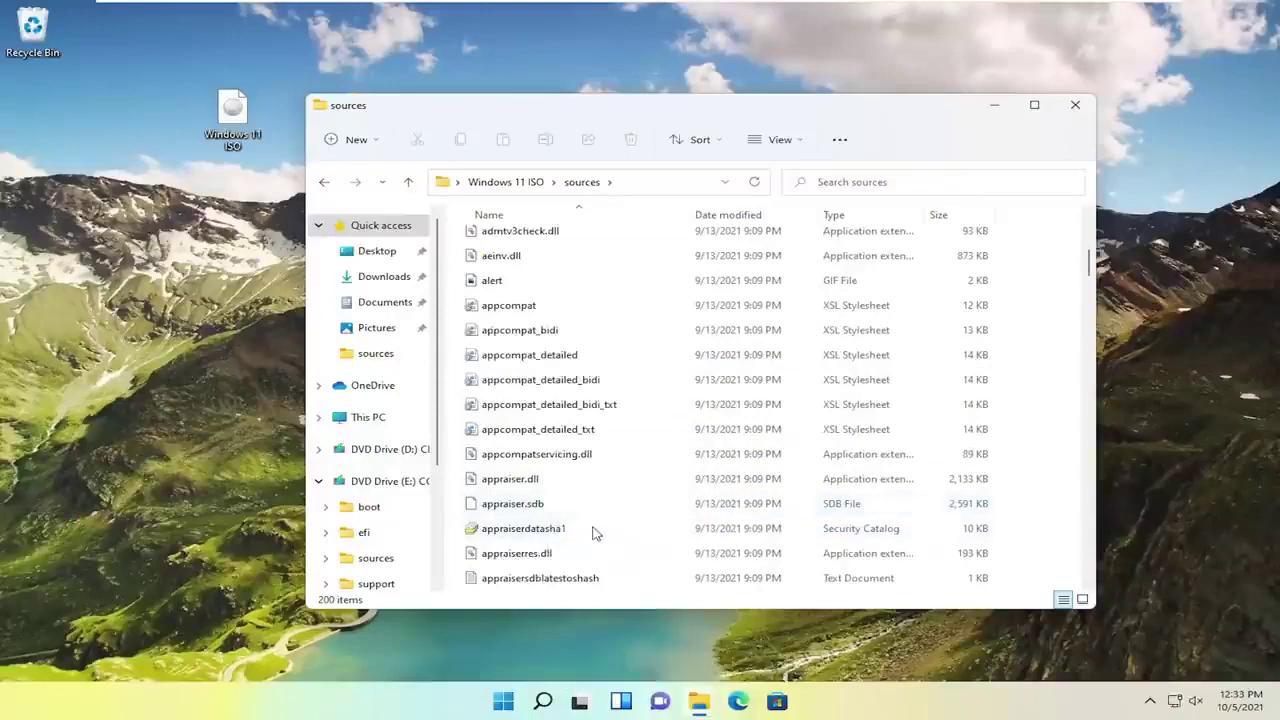
click(521, 555)
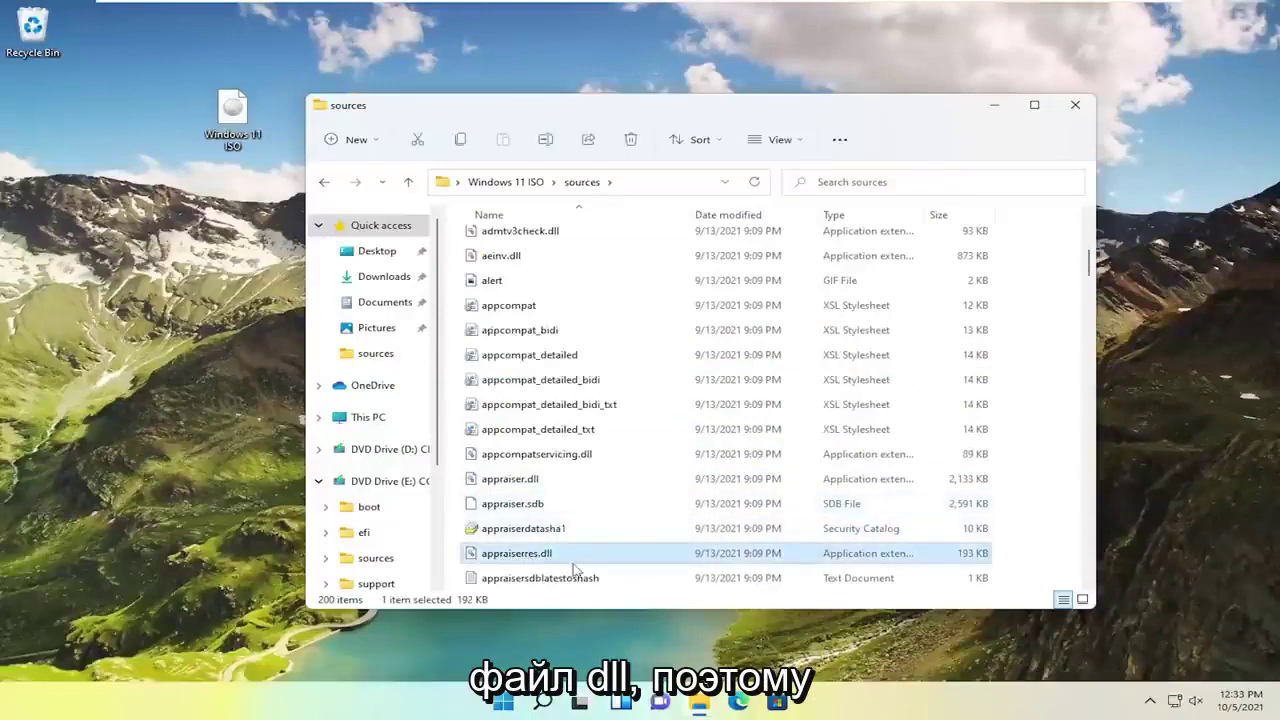
mouse_move(510, 562)
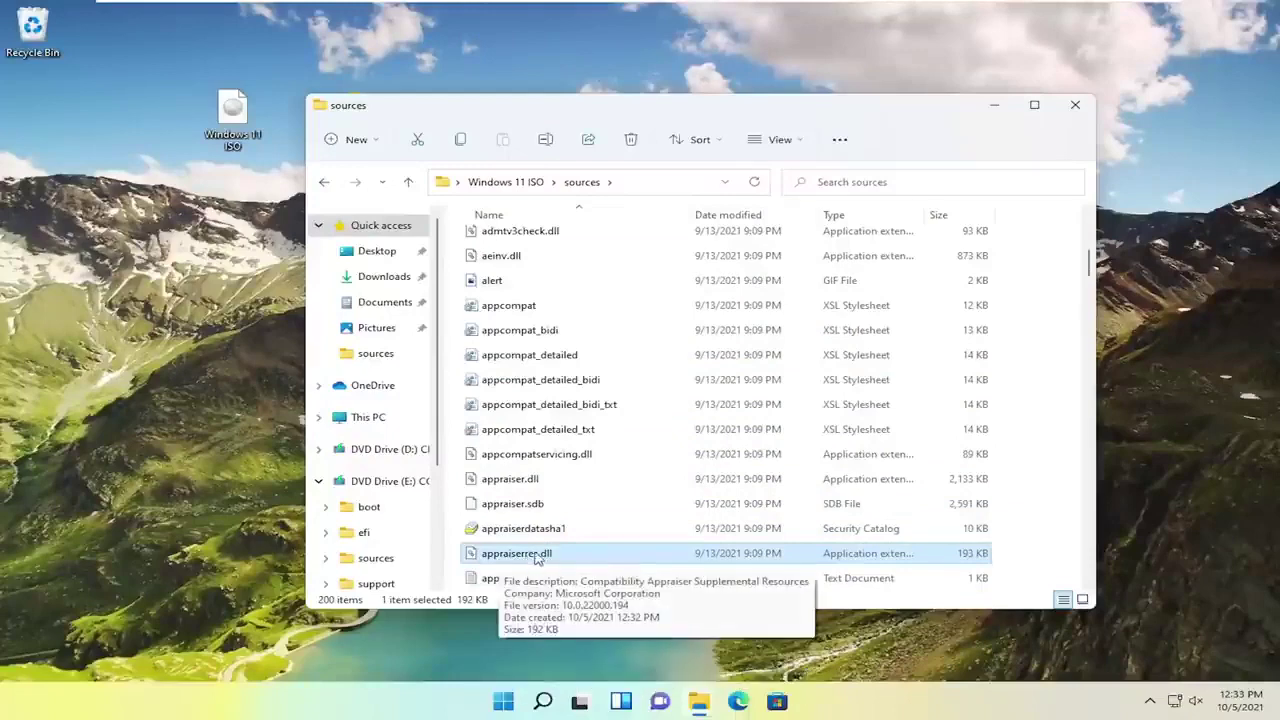
right_click(533, 558)
mouse_move(620, 430)
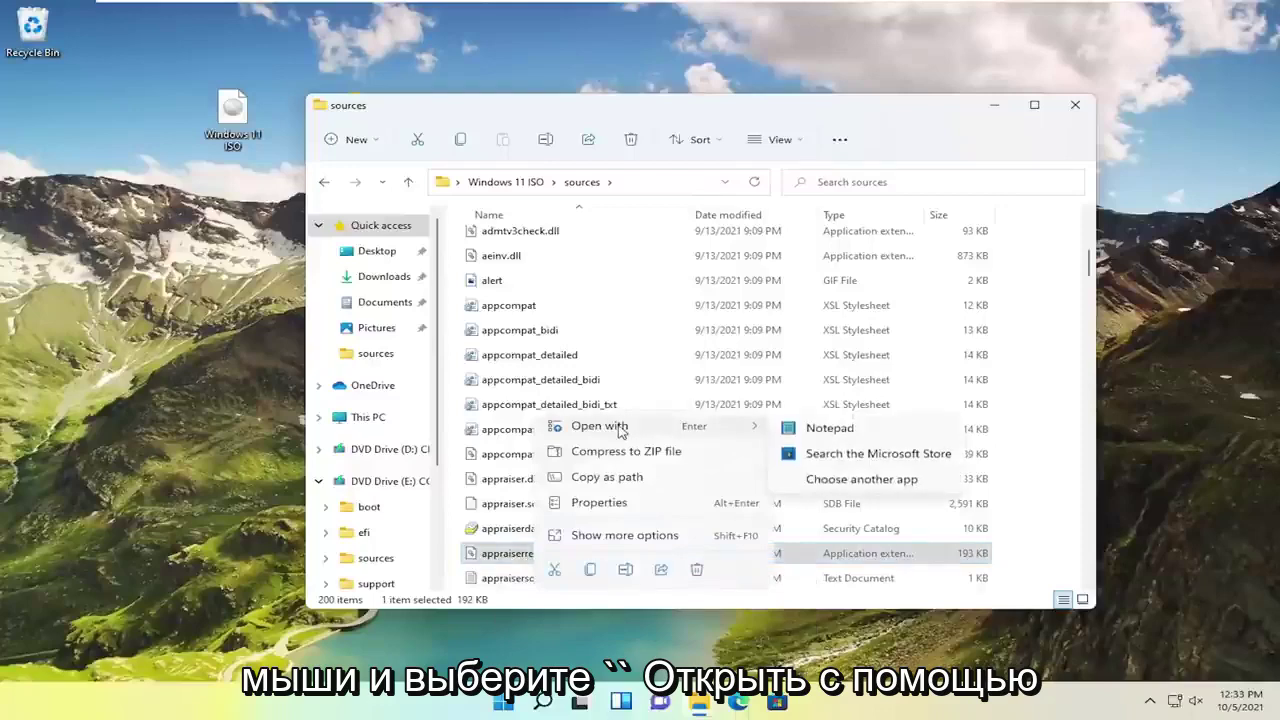
click(830, 428)
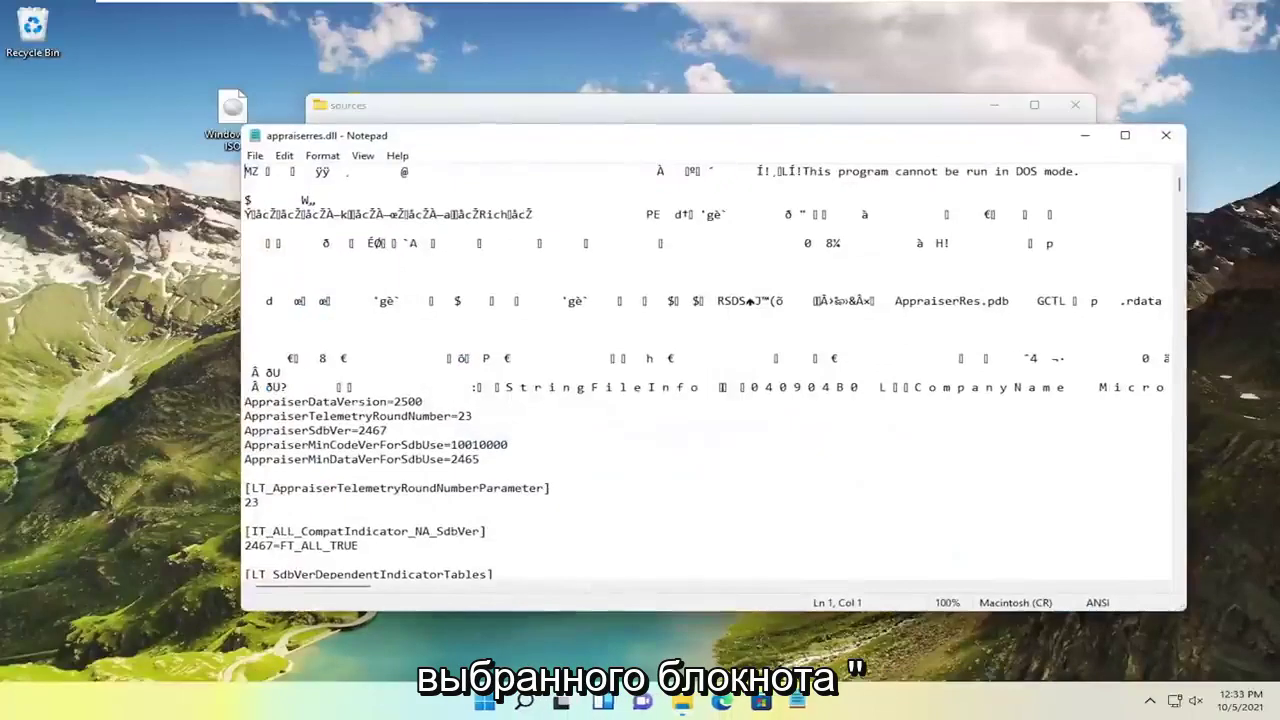
- Search the file for TPM and delete both lines of the FT_ALL_AssetTypesForTpmVersion entry along with the leftover blank line
click(284, 156)
click(316, 296)
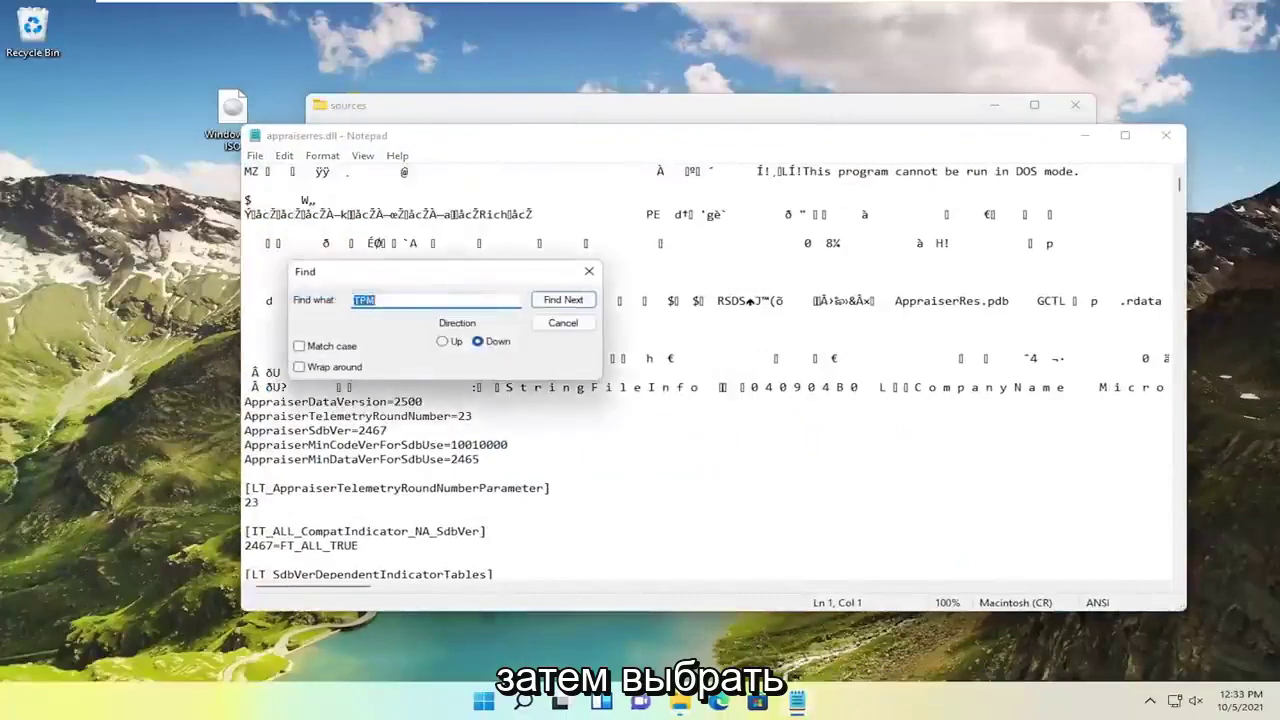
text(TPM)
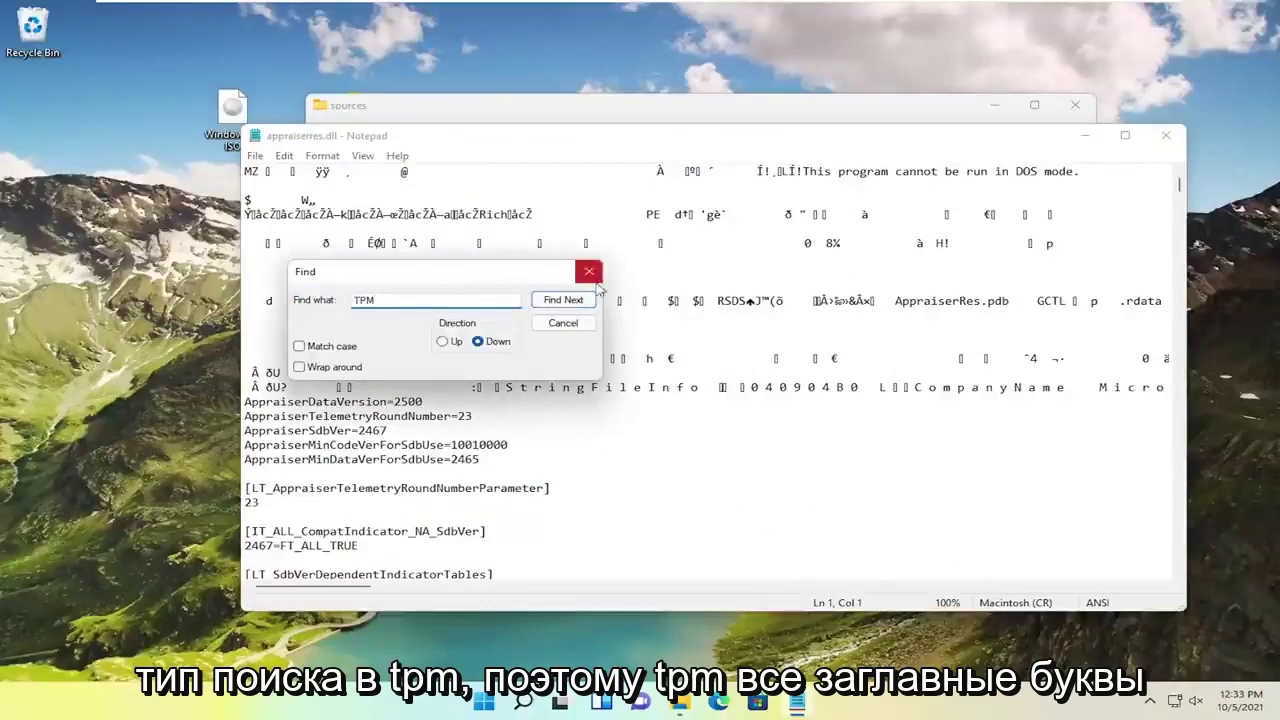
click(563, 299)
scroll(710, 400, down, 2)
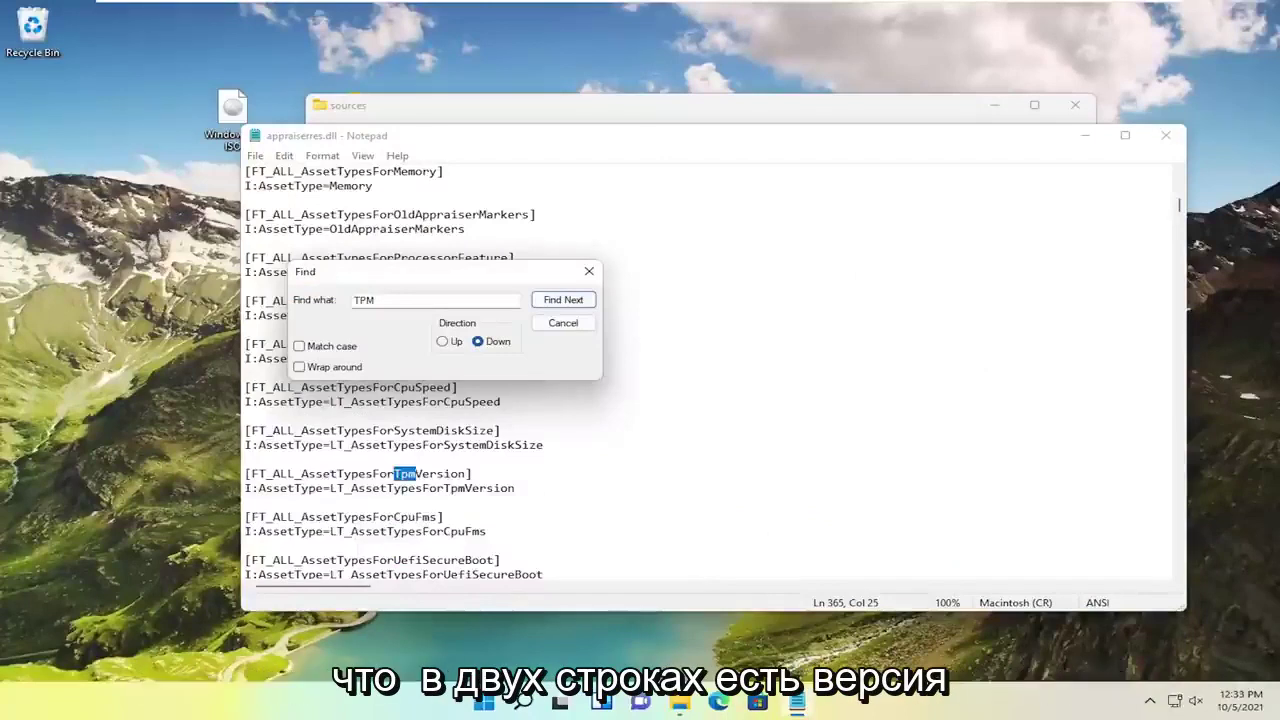
drag(518, 489, 252, 474)
key(Delete)
key(BackSpace)
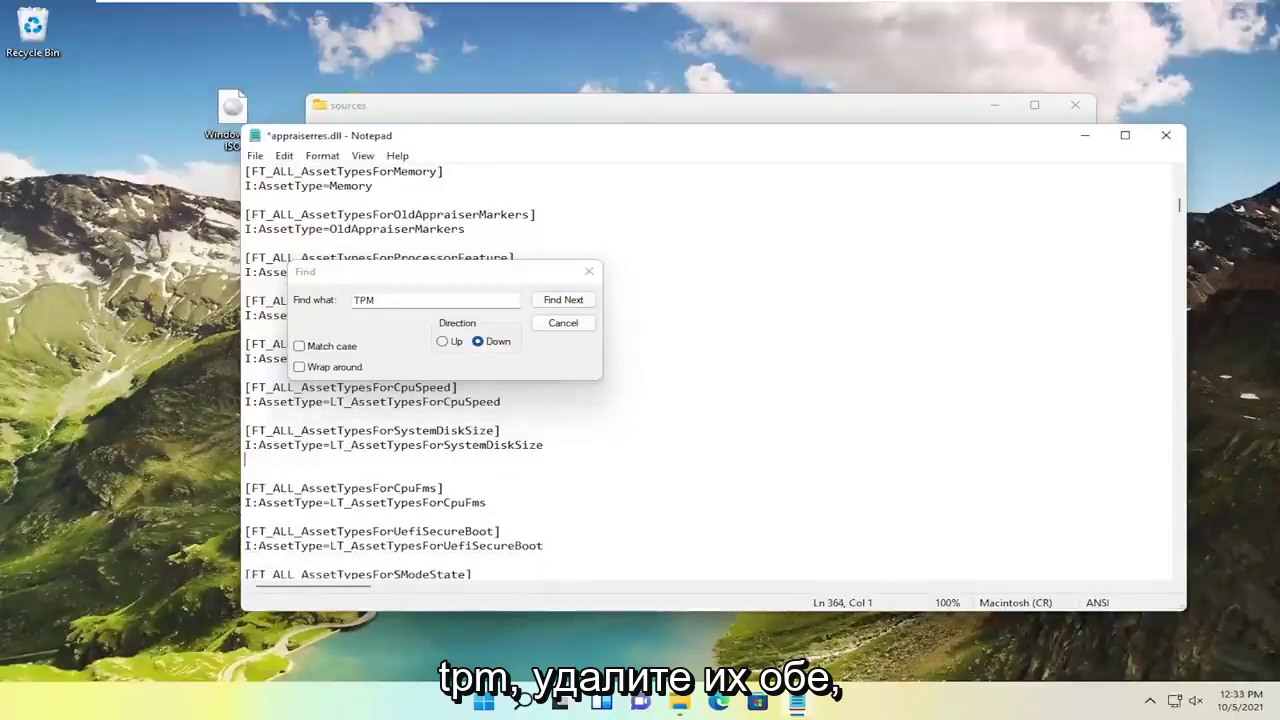
key(BackSpace)
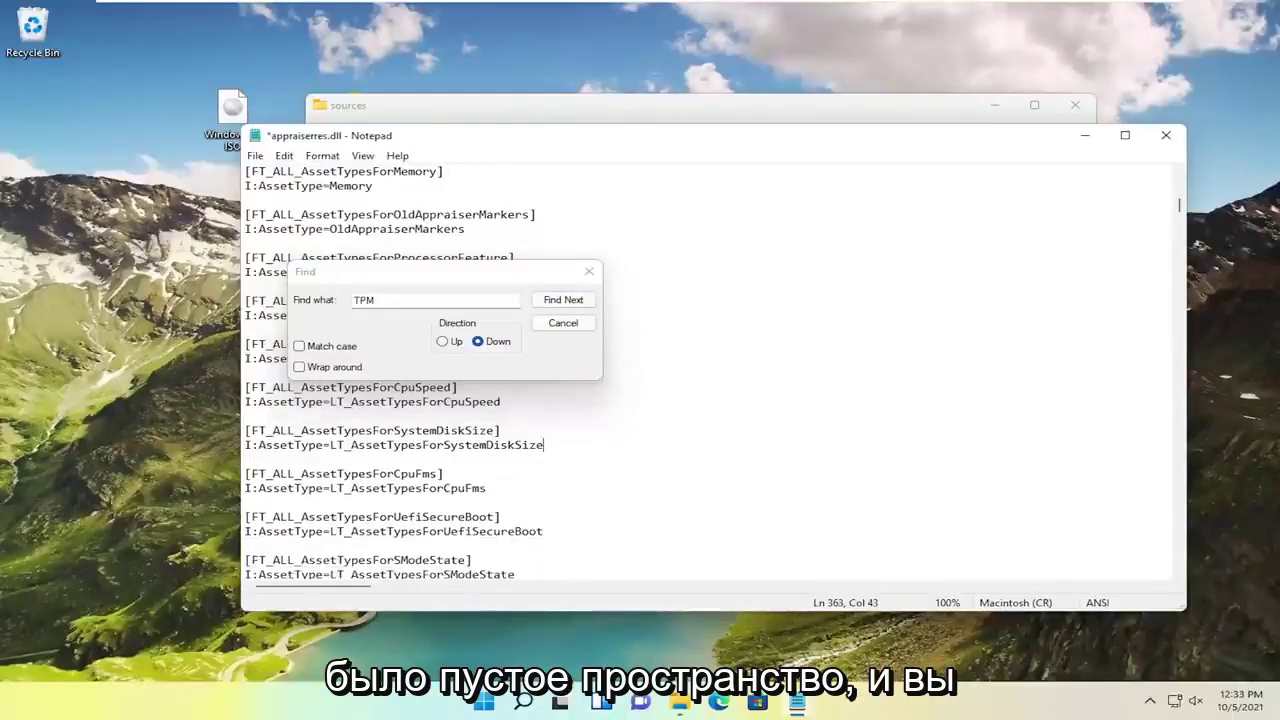
- Find the next TPM match and remove the line E:DT_ALL_TPM_TpmVersionBlockingSV=TRUE under FT_ANY_SubBucket_124, including its blank line
drag(452, 272, 757, 331)
click(866, 361)
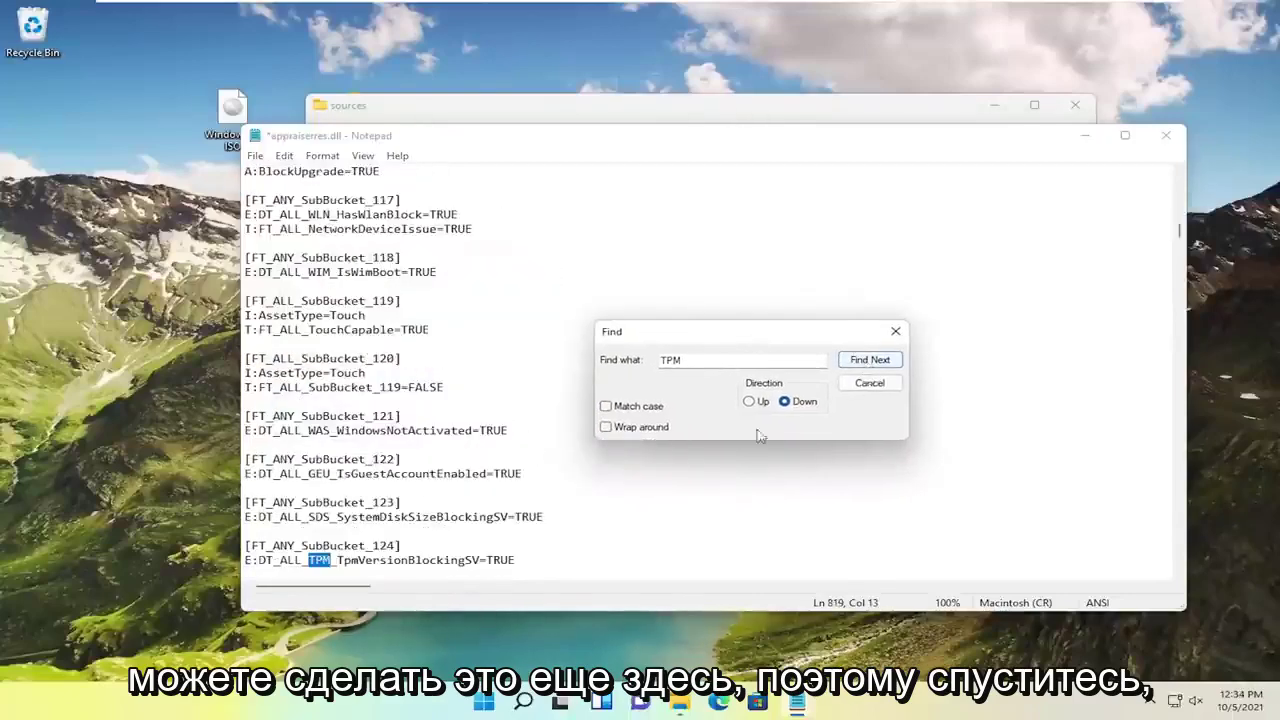
scroll(700, 370, down, 1)
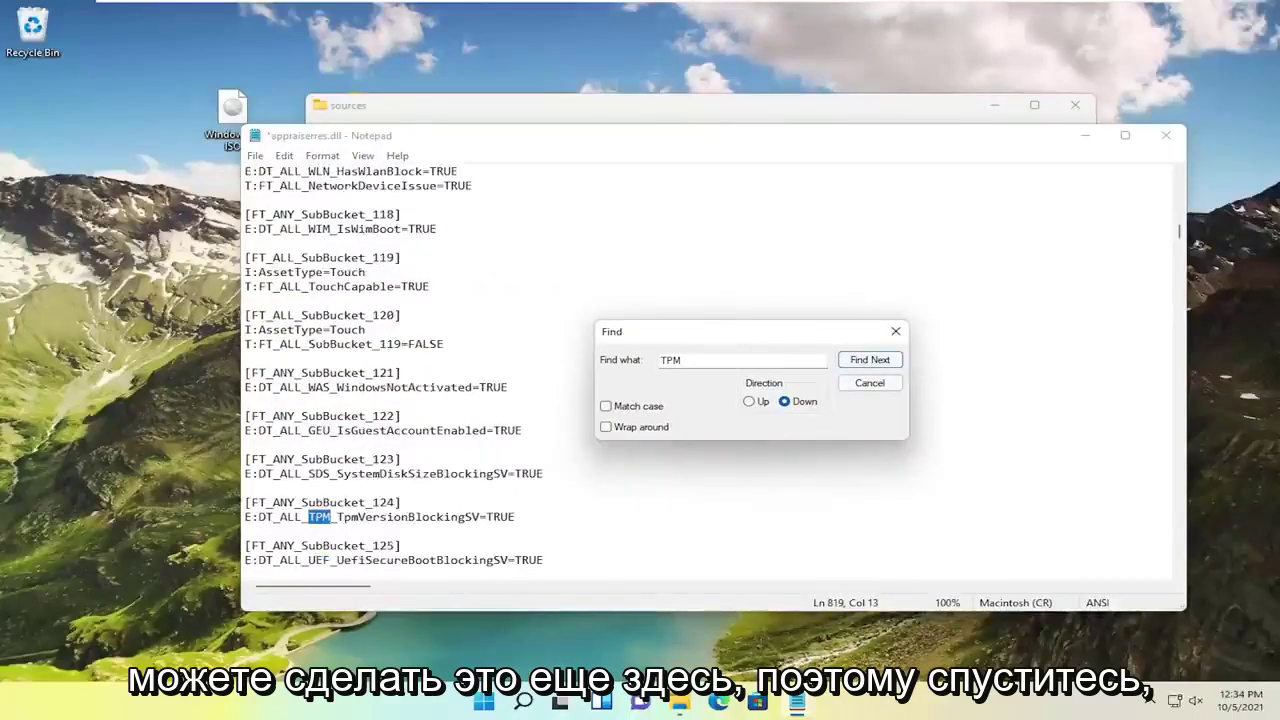
drag(517, 518, 246, 518)
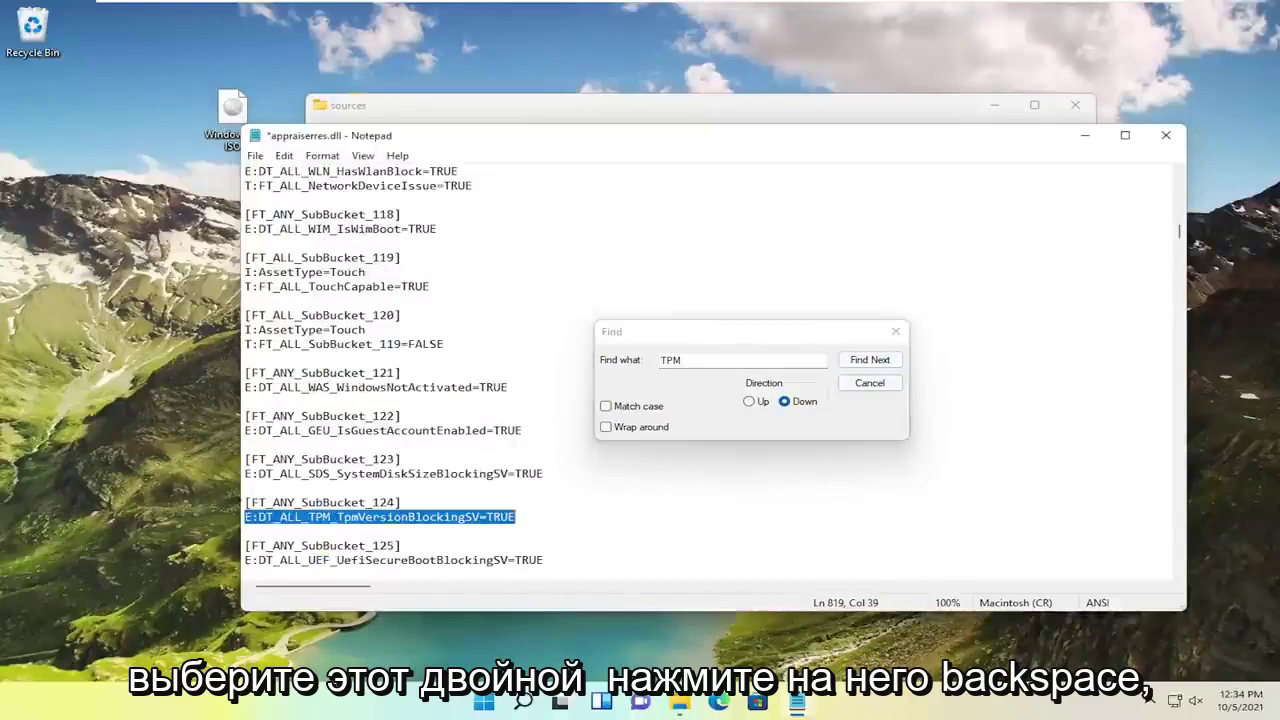
key(BackSpace)
key(BackSpace)
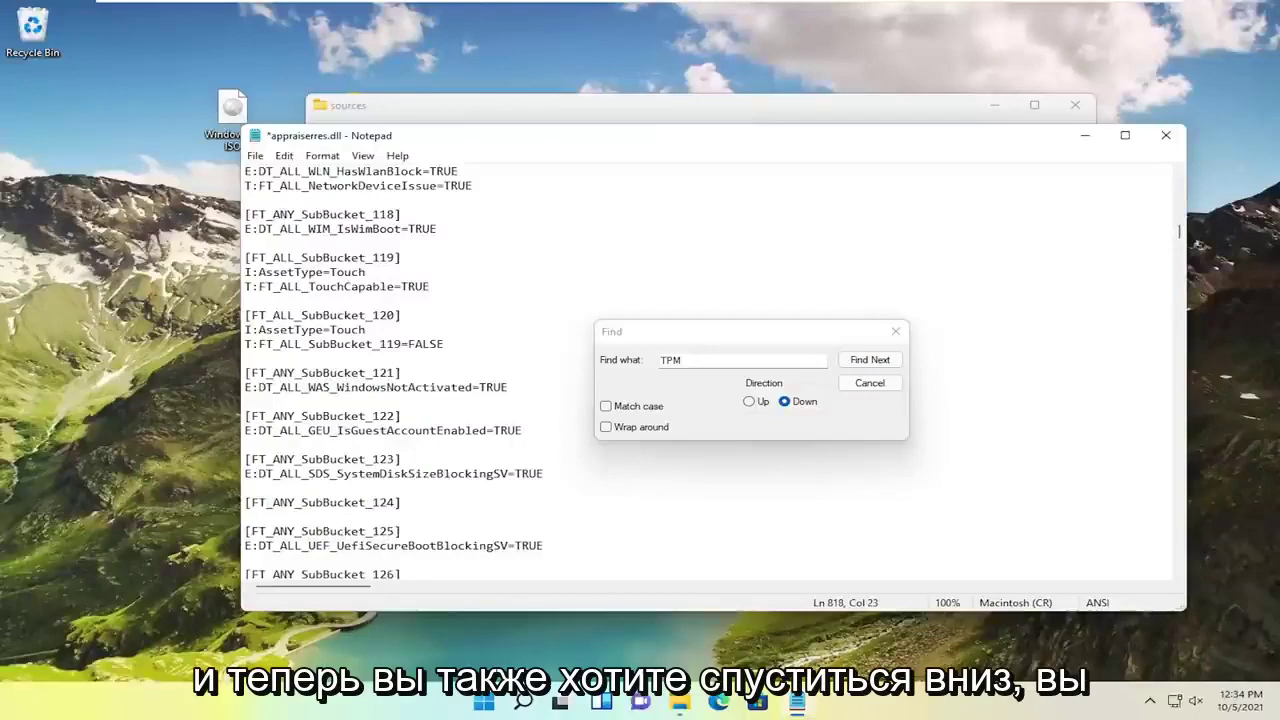
- Delete the line E:DT_ALL_UEF_UefiSecureBootBlockingSV=TRUE under FT_ANY_SubBucket_125
scroll(420, 400, down, 1)
click(346, 502)
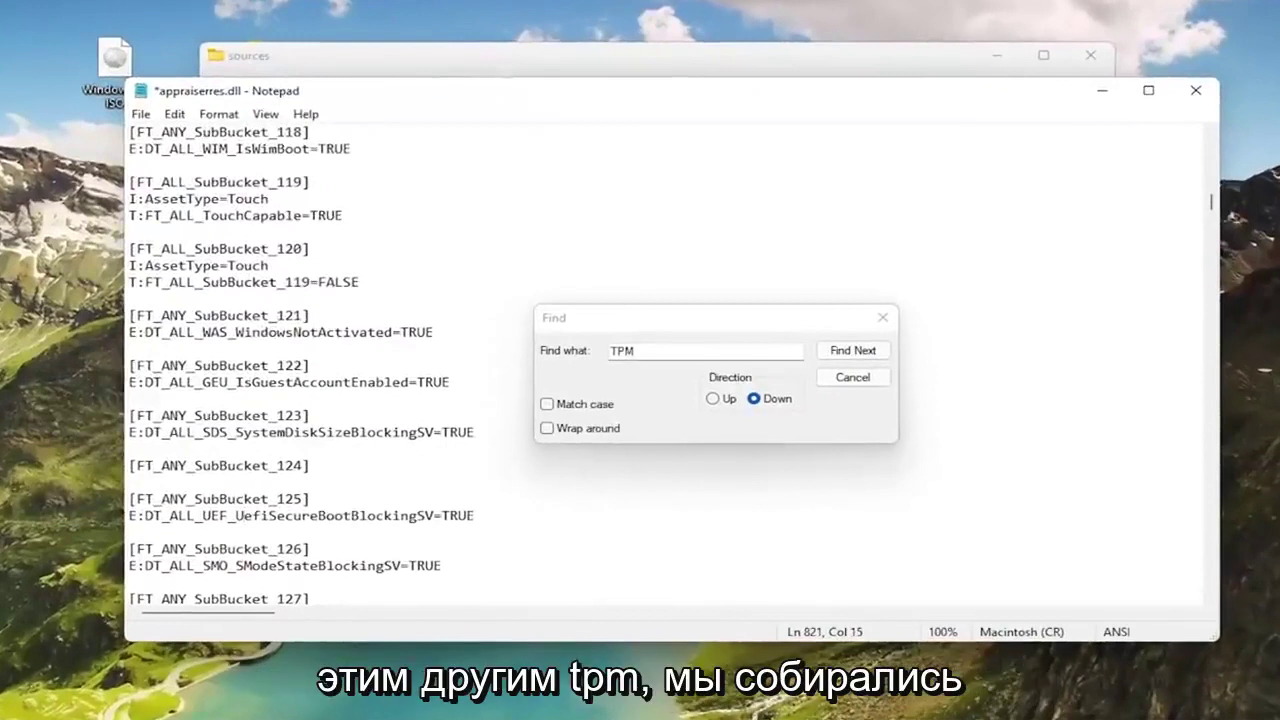
triple_click(243, 515)
key(Delete)
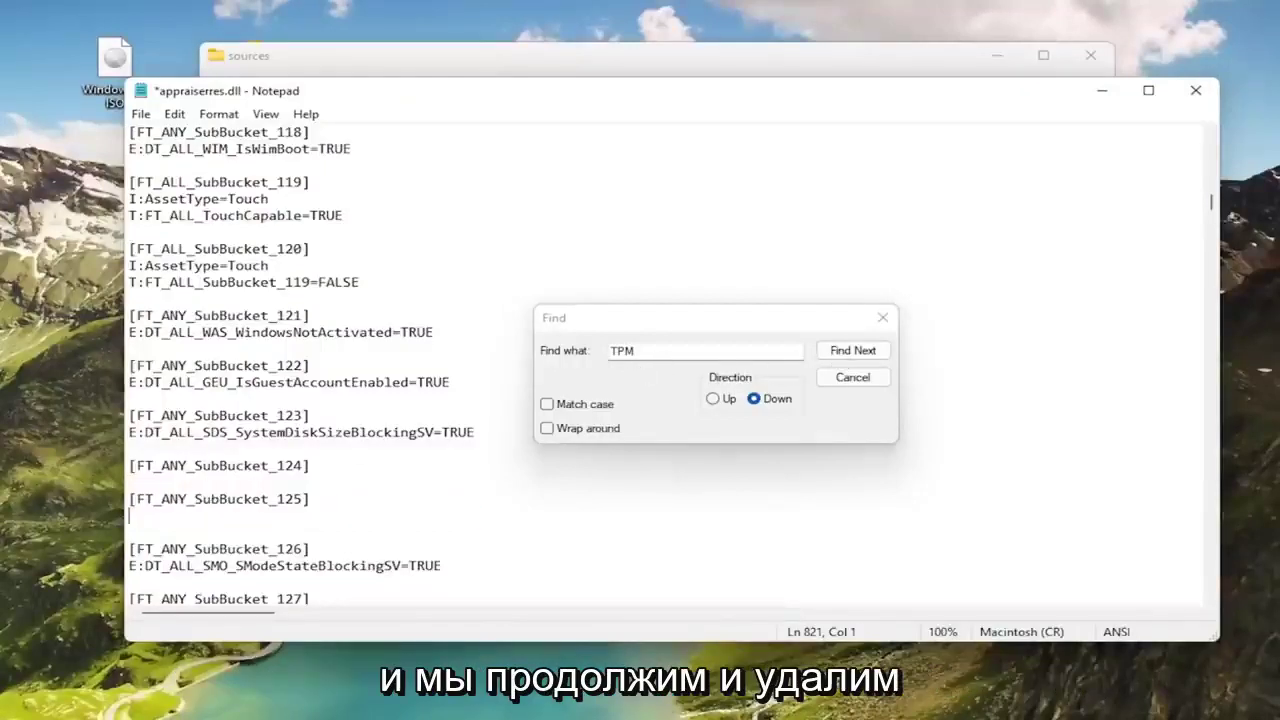
- Remove the extra blank line under FT_ANY_SubBucket_125, and delete the next TPM match, the line [FT_ALL_CompatMarker_BlockedByTpmVersion]
key(BackSpace)
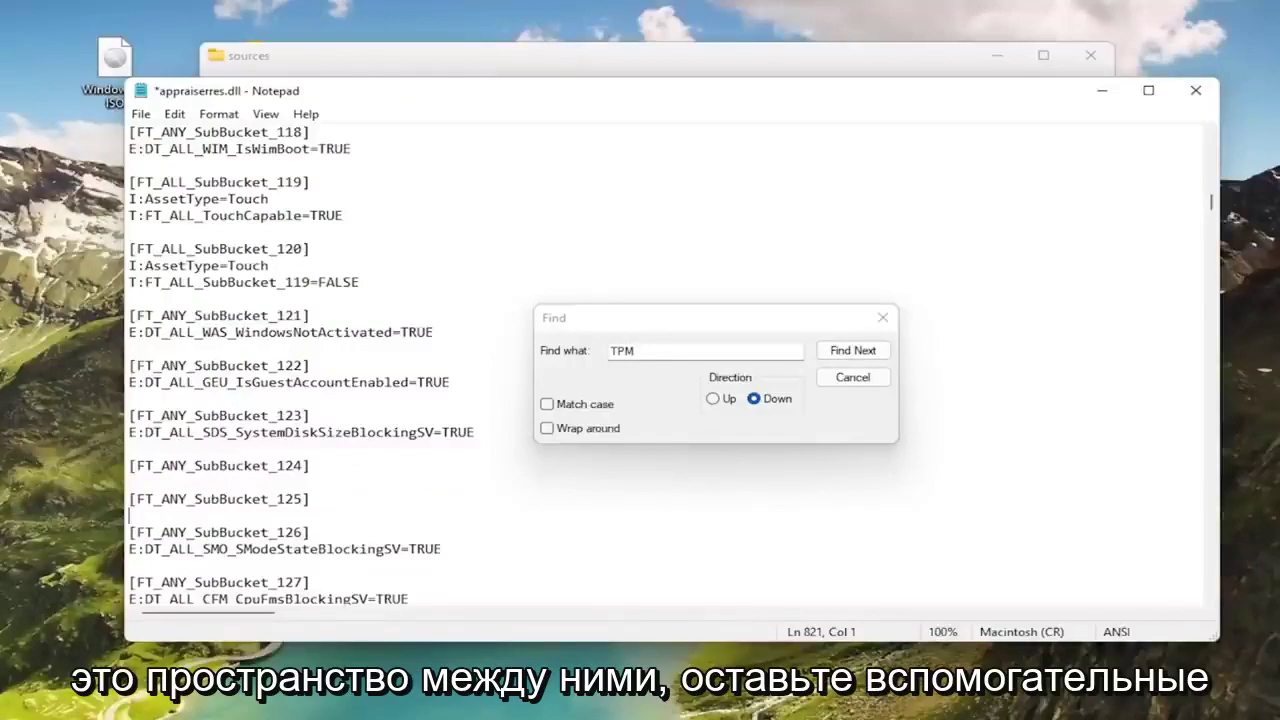
click(853, 350)
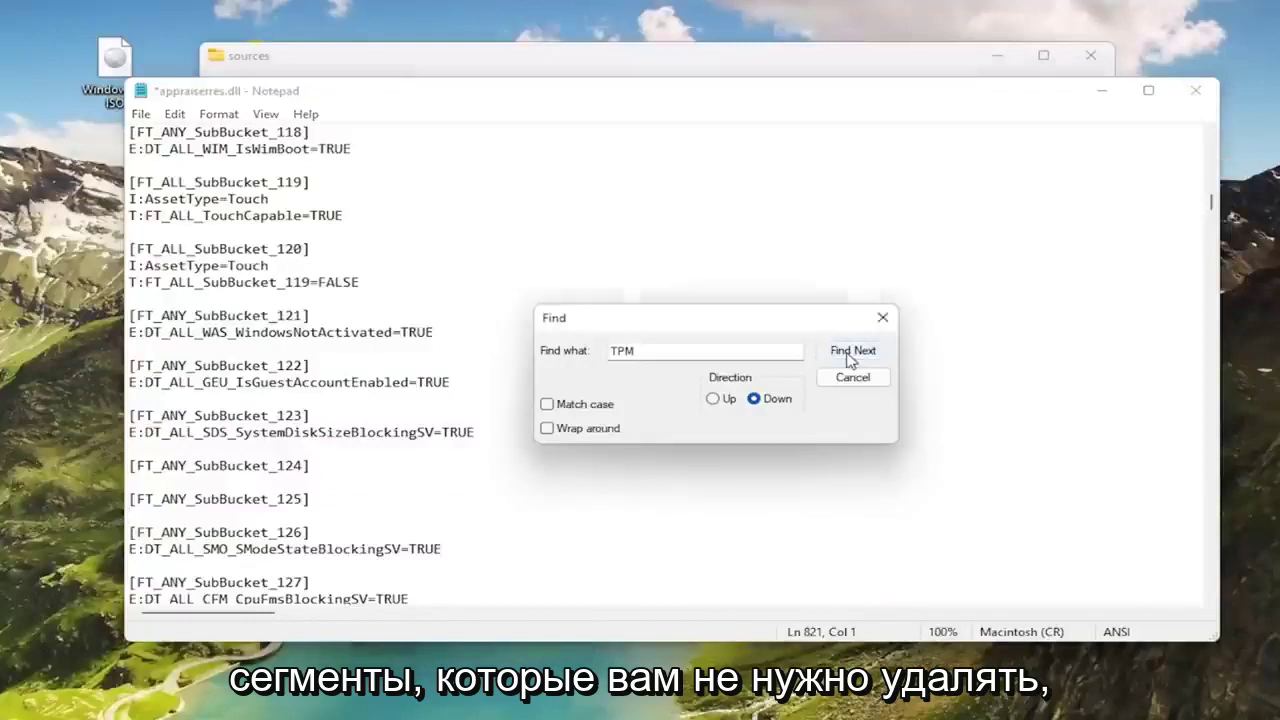
scroll(330, 365, down, 1)
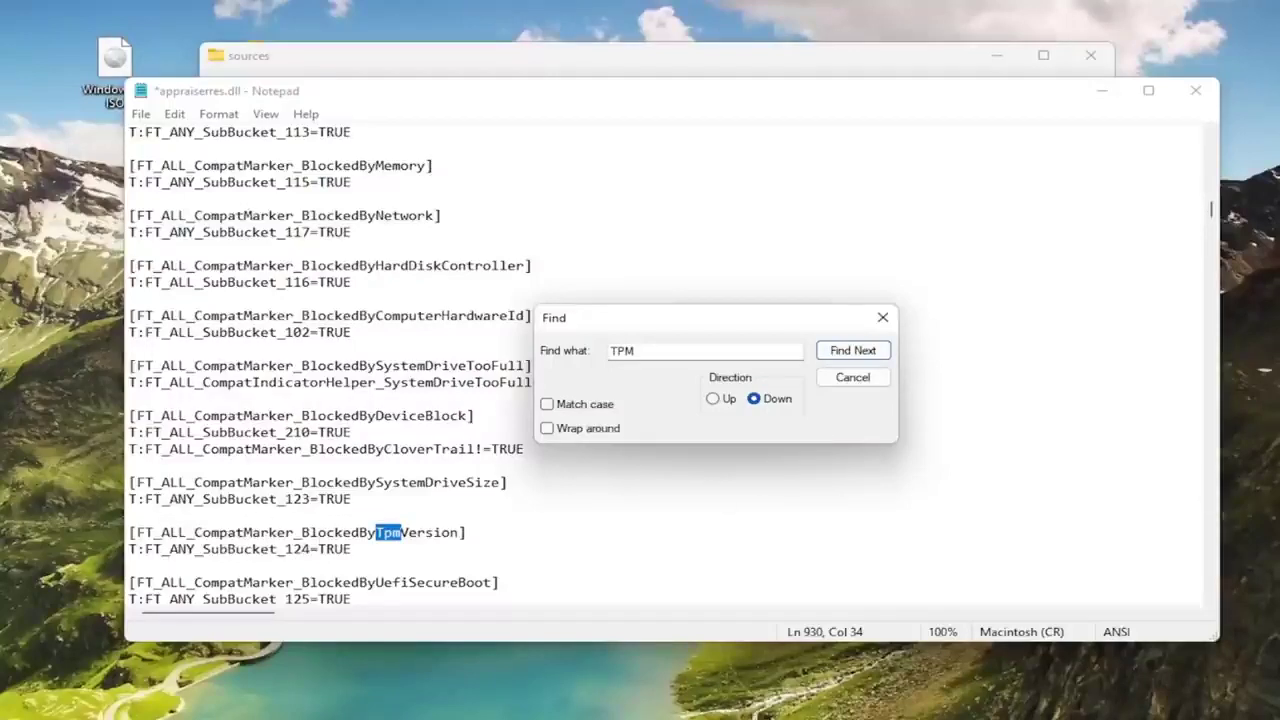
triple_click(300, 532)
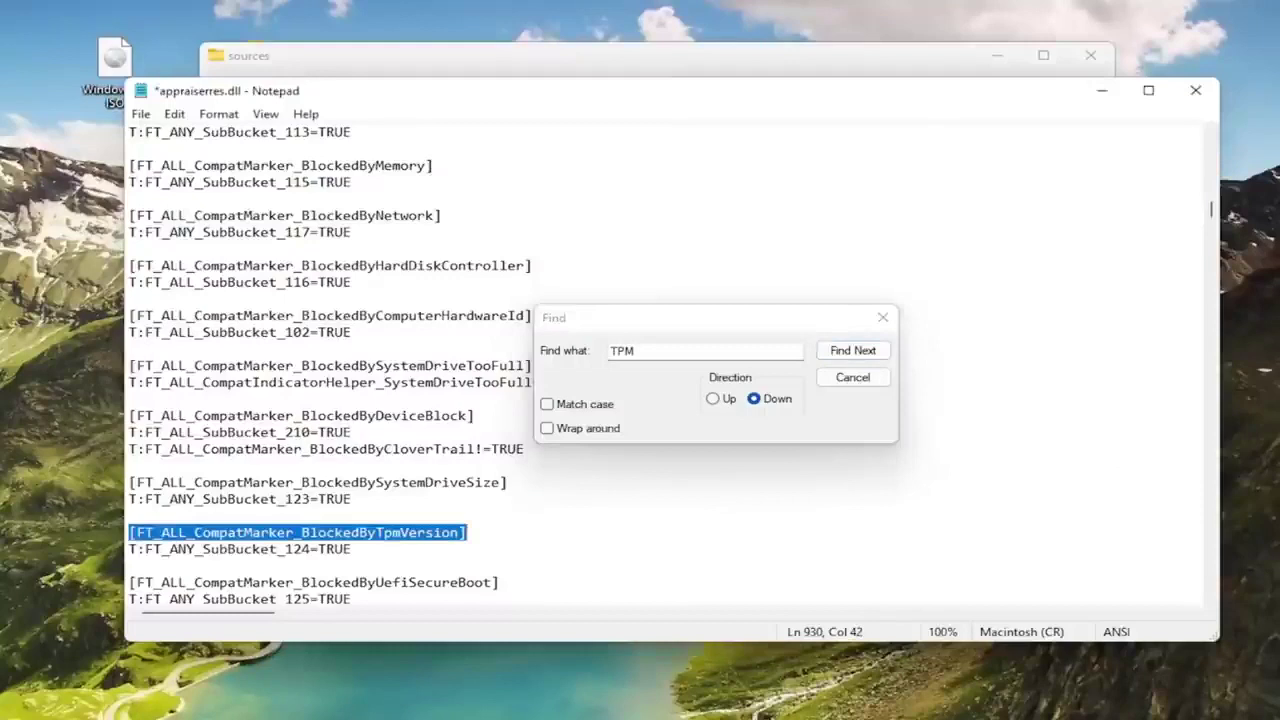
key(BackSpace)
key(BackSpace)
- Find and delete the TpmVersion entries in LT_AssetTypesForSetupSystemScan, the list just before LT_AssetTypesForDeviceAndDriver, and LT_AssetTypesForSV
click(852, 350)
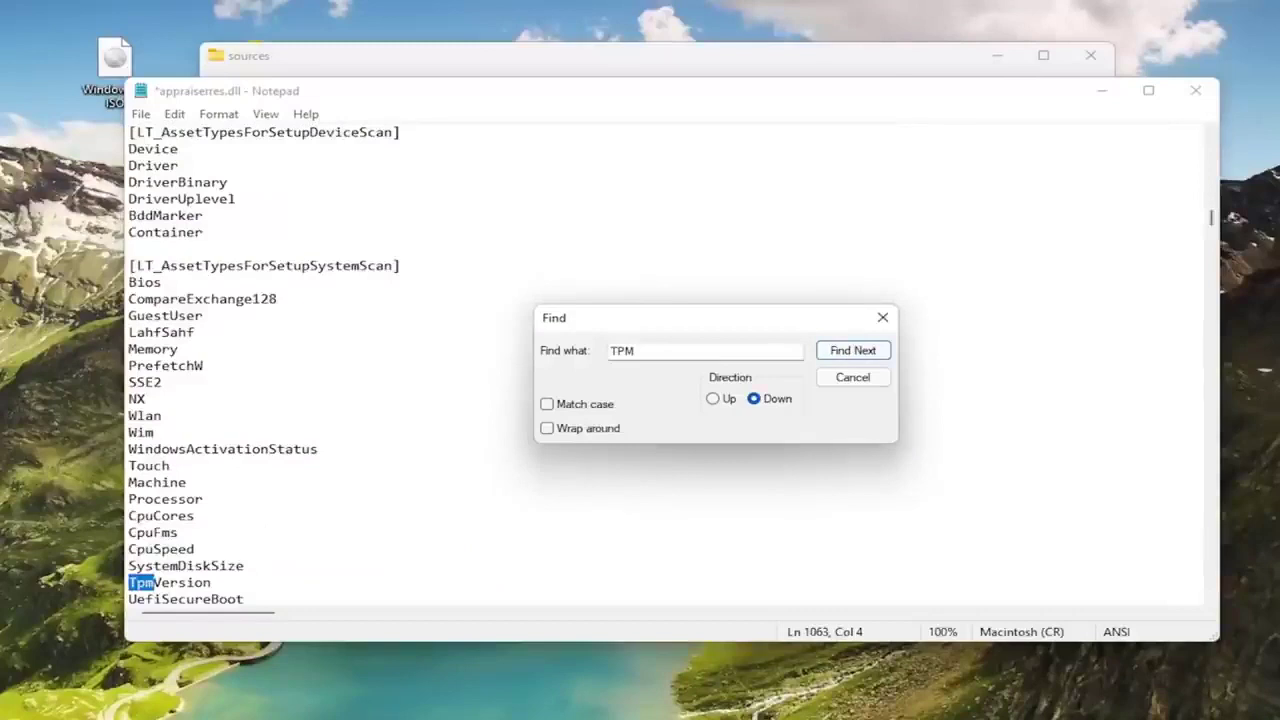
double_click(163, 583)
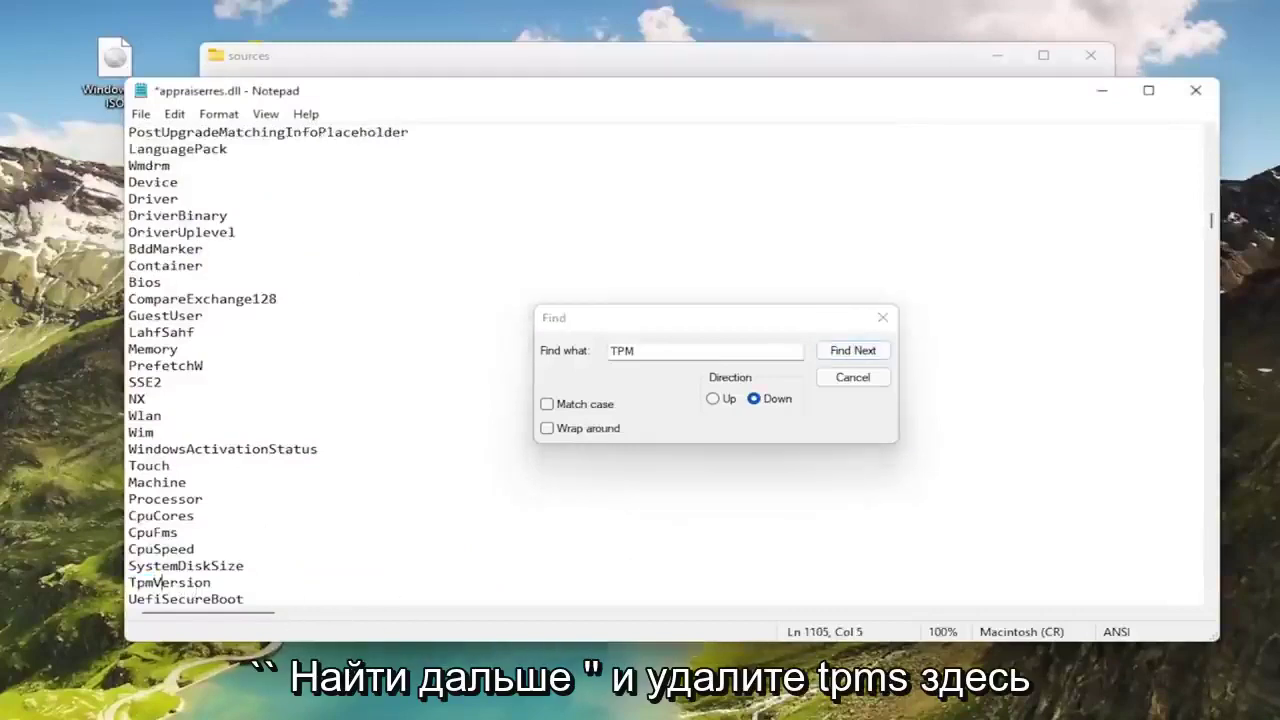
key(BackSpace)
key(BackSpace)
click(852, 350)
double_click(170, 582)
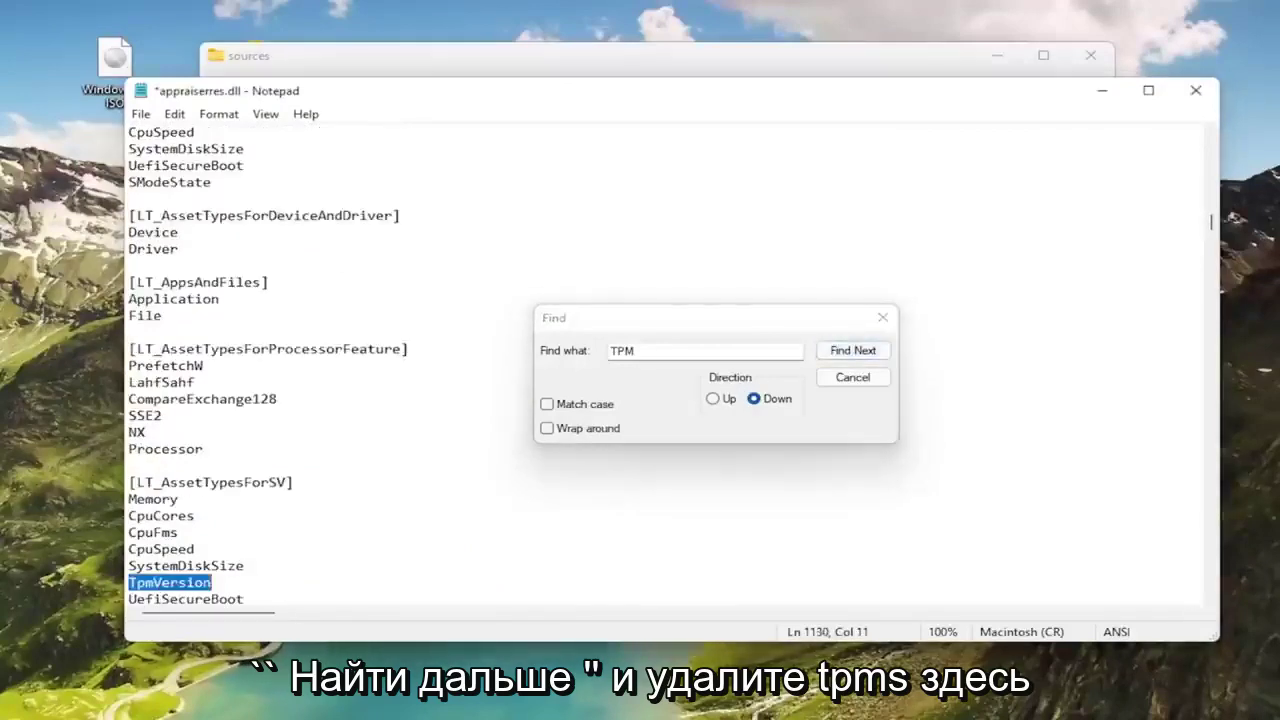
key(BackSpace)
key(BackSpace)
- Find the next TPM match and delete both lines of the LT_AssetTypesForTpmVersion entry together with the leftover blank line
click(852, 350)
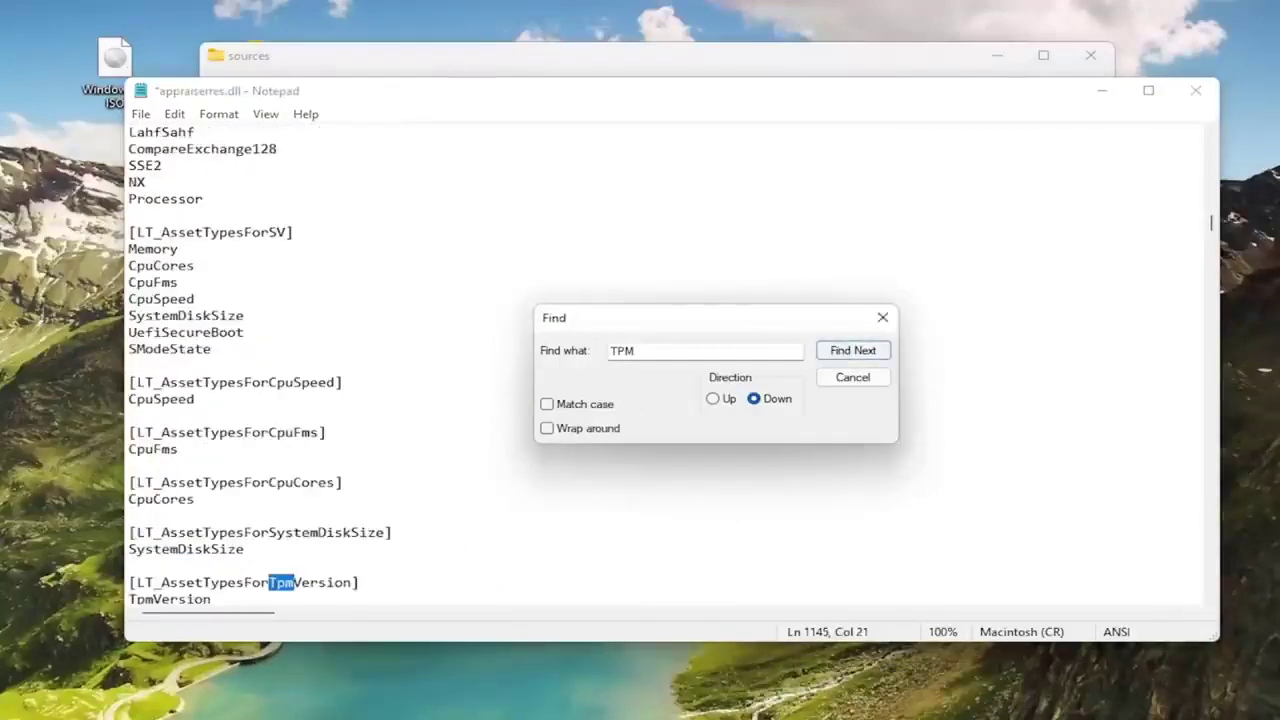
scroll(400, 365, down, 2)
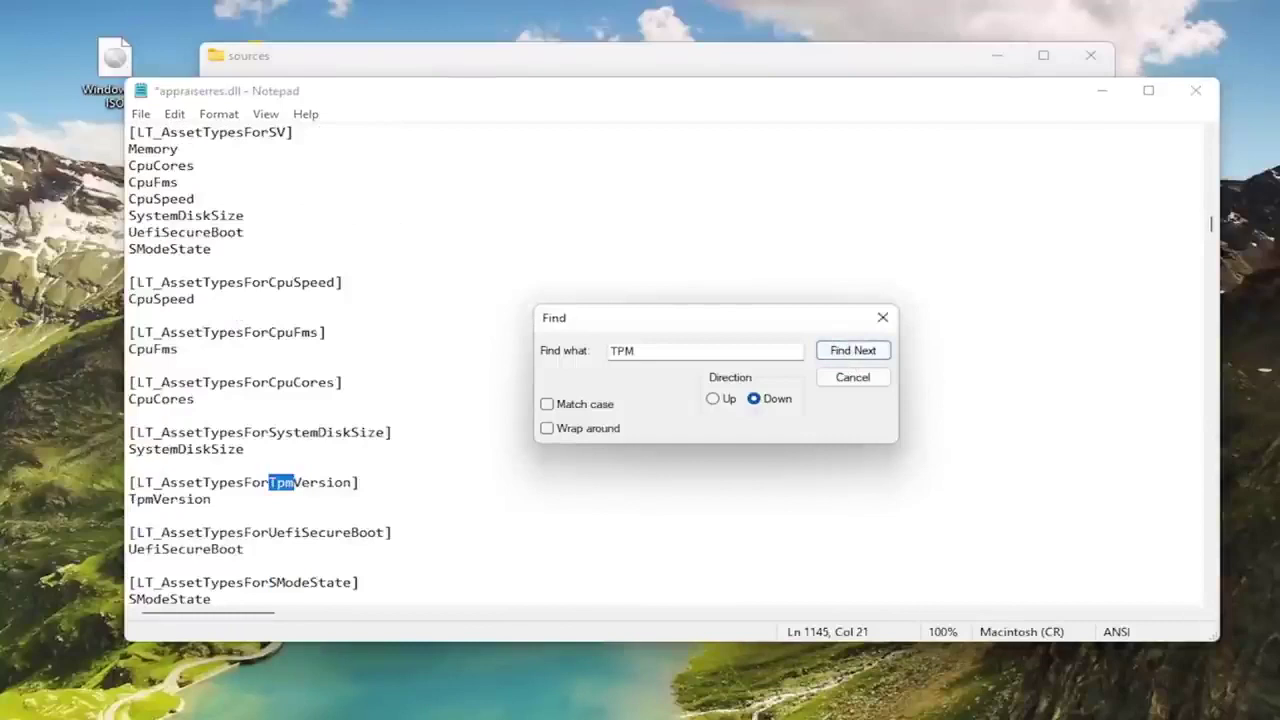
click(179, 499)
drag(212, 499, 129, 483)
key(BackSpace)
key(BackSpace)
key(Down)
key(BackSpace)
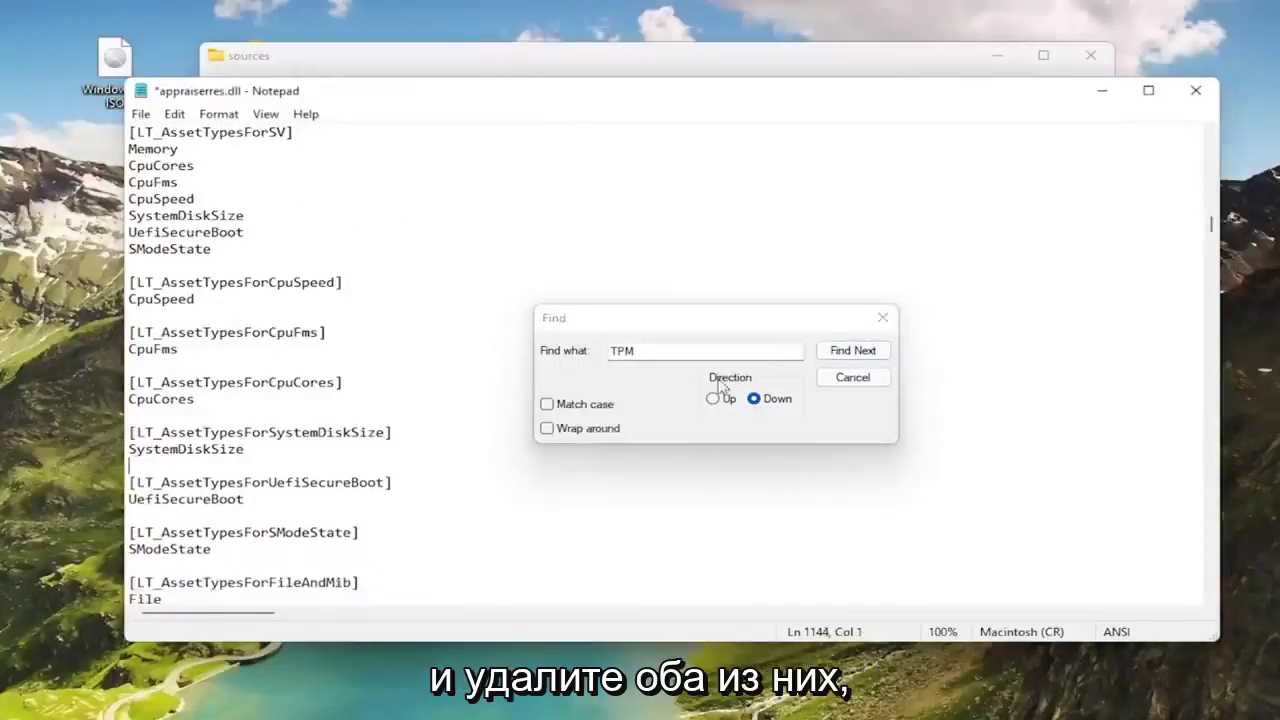
- Find the next TPM match and remove the TpmVersion line from the LT_AssetTypesForBlockingSystem list
click(848, 353)
scroll(400, 440, down, 2)
double_click(163, 483)
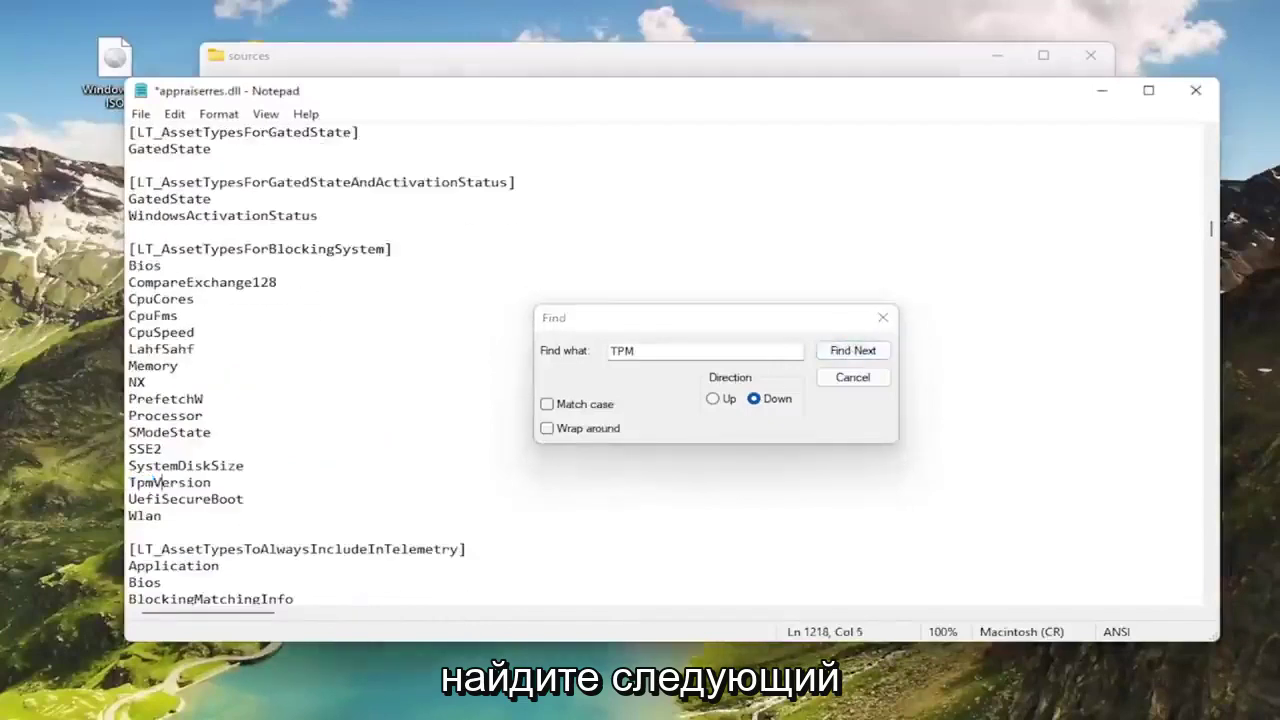
key(BackSpace)
key(BackSpace)
key(Return)
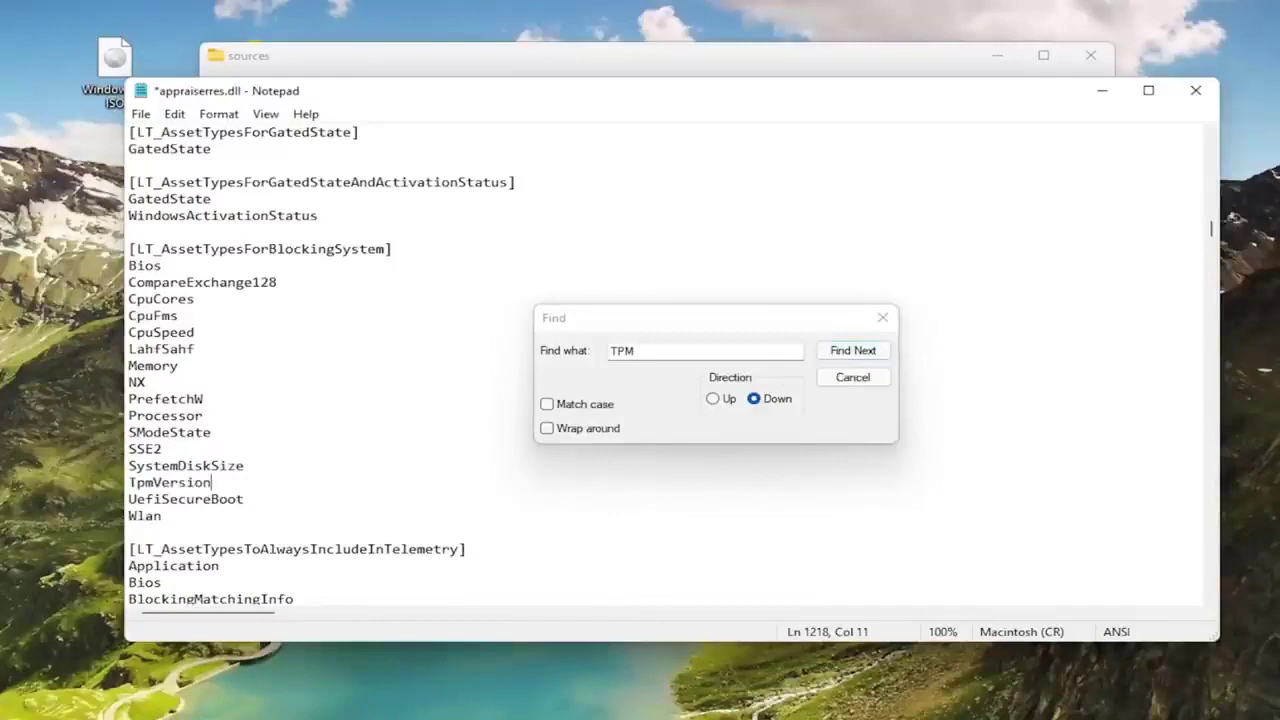
double_click(165, 483)
key(BackSpace)
key(BackSpace)
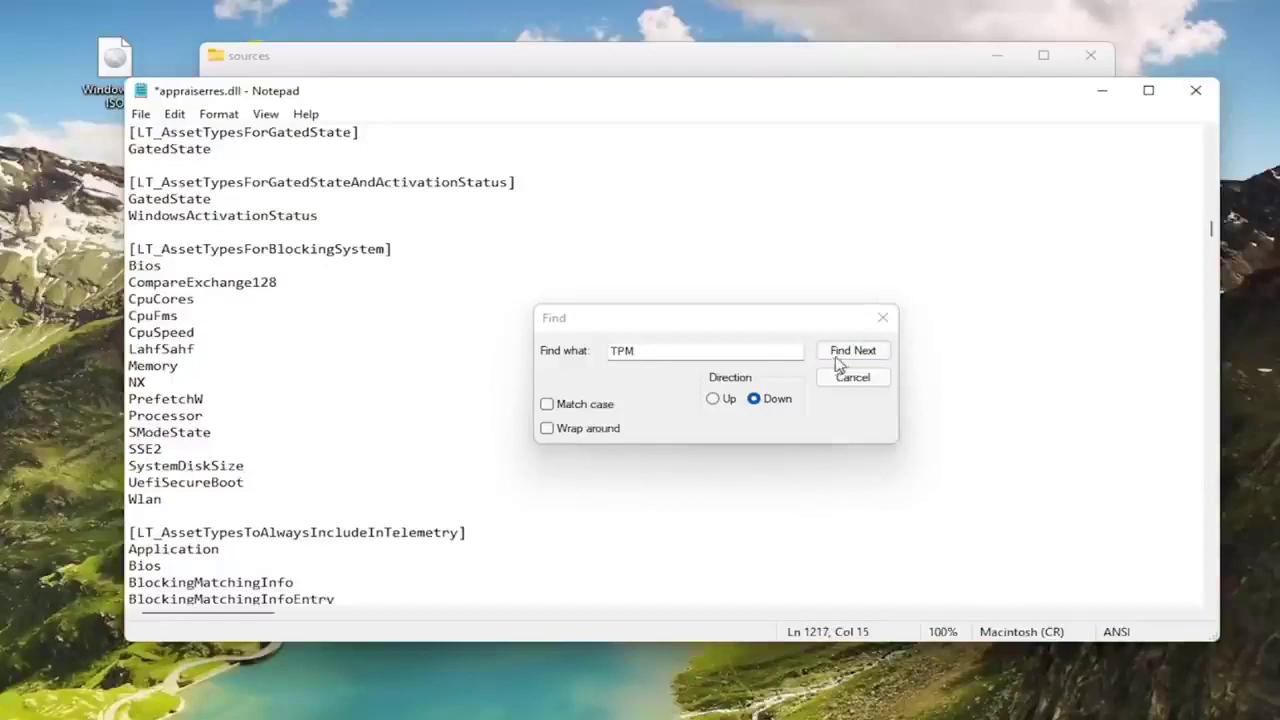
- Find the next TPM match and remove the TpmVersion line from the LT_AssetTypesToAlwaysIncludeInTelemetry list
click(840, 352)
click(172, 582)
double_click(172, 582)
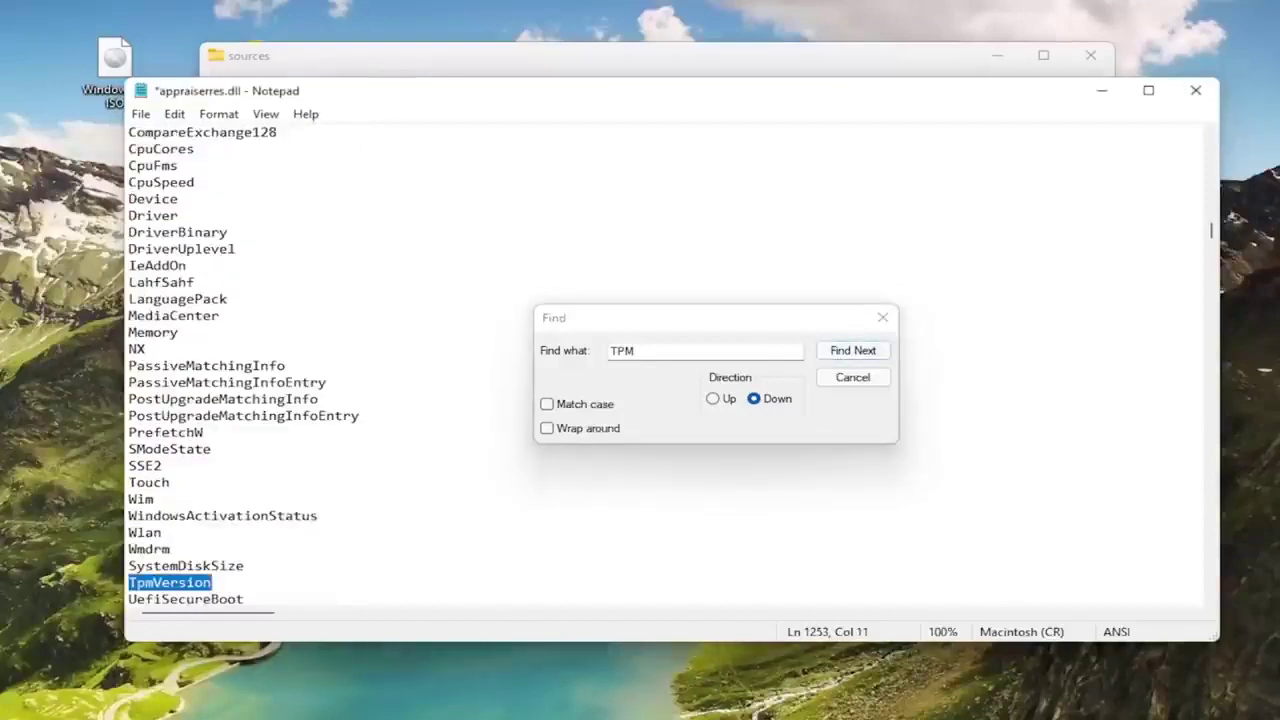
key(Delete)
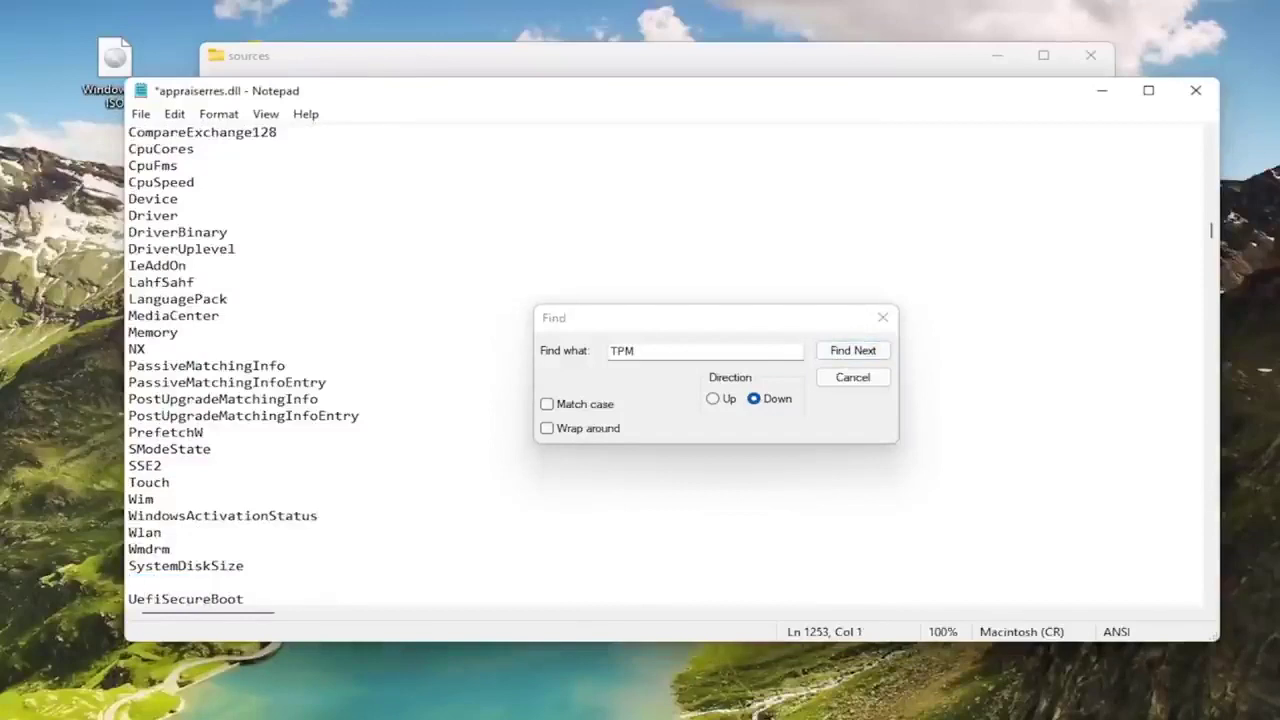
key(BackSpace)
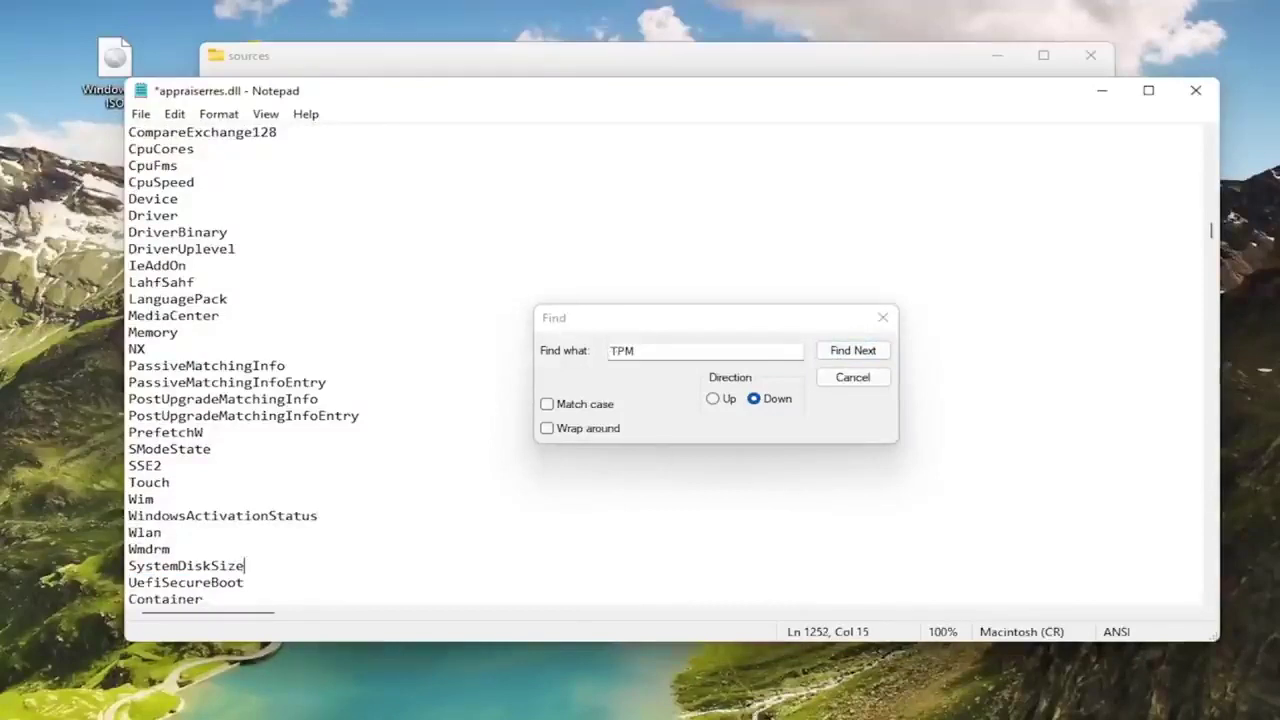
- Find the next TPM match and remove the line TPM=FT_ALL_AssetTypesForTpmVersion under MT_FilterAbbreviations
click(693, 348)
key(Return)
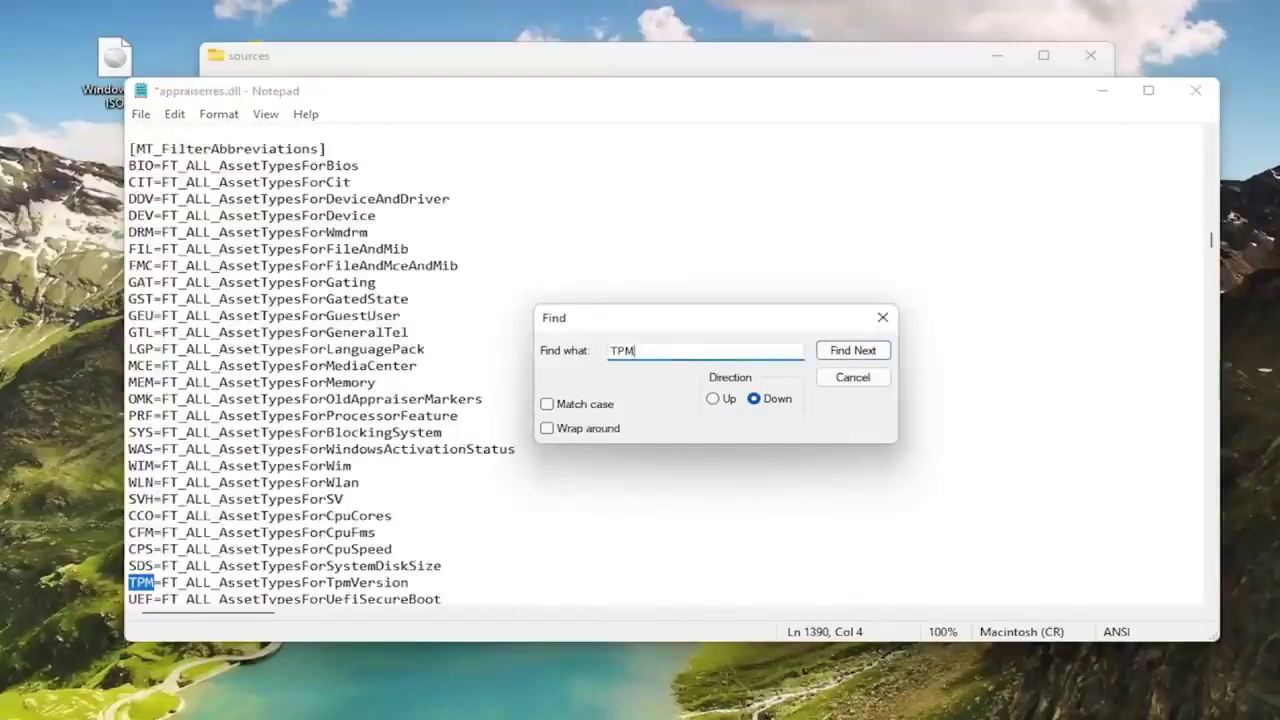
double_click(260, 583)
key(BackSpace)
key(BackSpace)
- Find the next TPM match and remove the line TpmVersion=I:AssetType below SystemDiskSize=I:AssetType
click(612, 352)
key(Return)
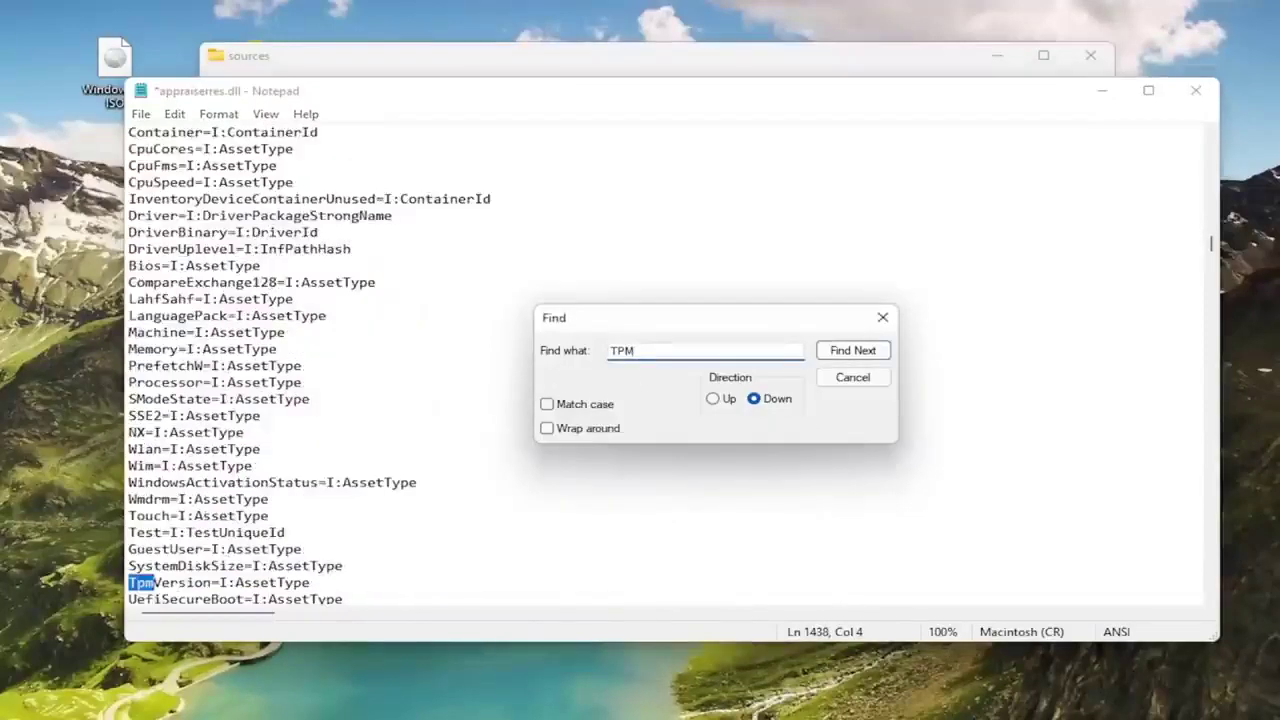
click(330, 582)
key(shift+Home)
key(Delete)
key(BackSpace)
- Find the next TPM match and remove the line T:DT_ALL_TPM_TpmVersionBlockingSVSetup=TRUE under DT_ANY_SVH_BlockingSV
click(665, 351)
key(Return)
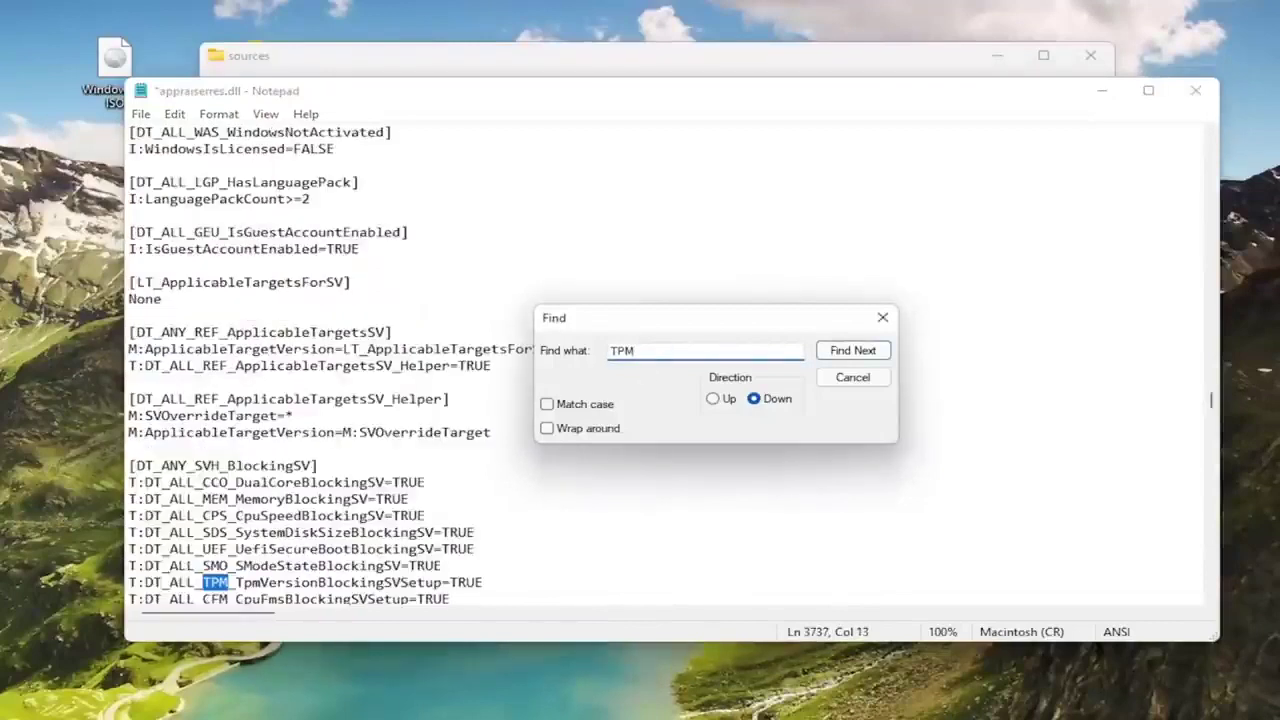
click(515, 583)
key(shift+Home)
key(BackSpace)
key(BackSpace)
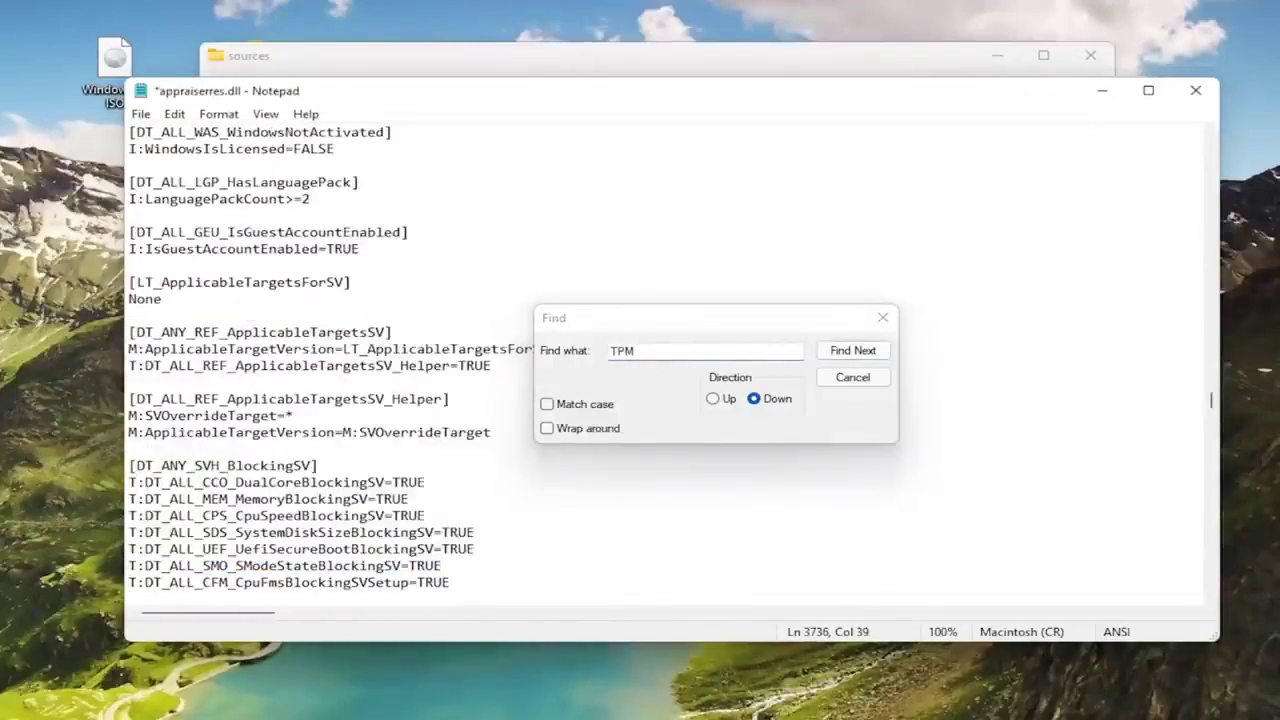
- Find the next TPM match and remove the [LT_TpmInvalidStates] header line, leaving its 0 and 1 values
click(665, 351)
key(Return)
scroll(480, 400, down, 1)
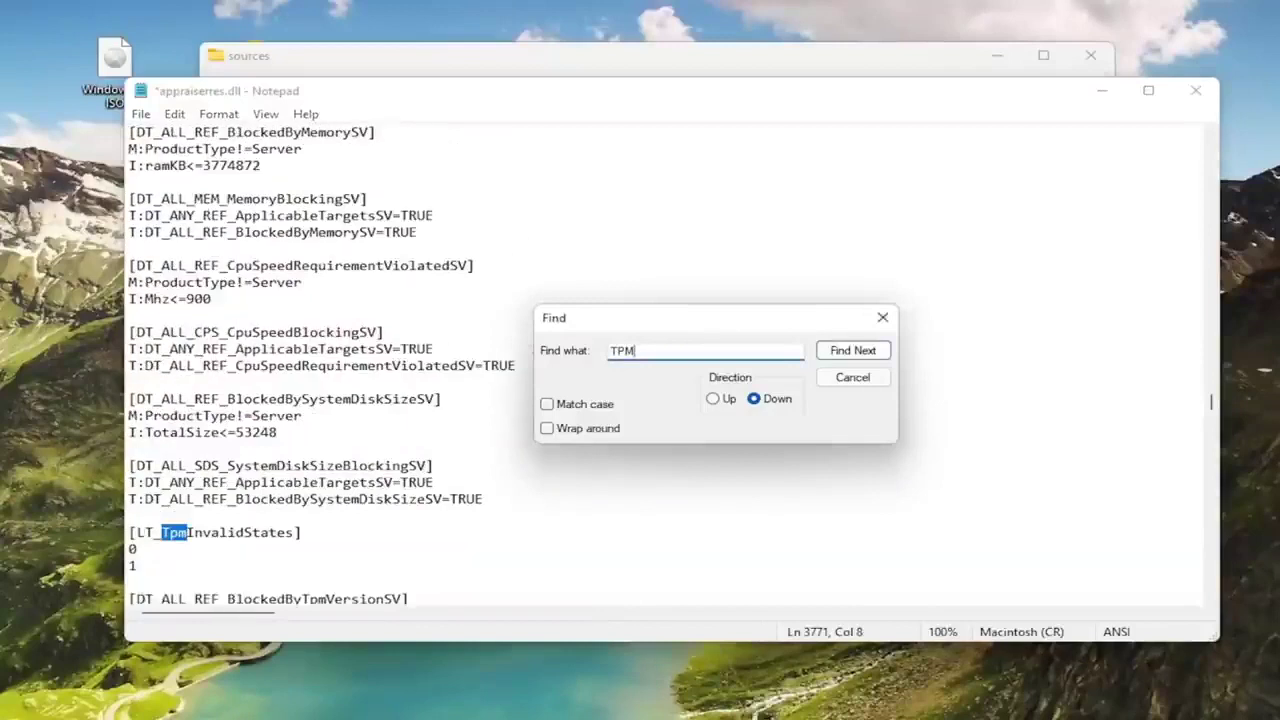
double_click(211, 533)
click(211, 533)
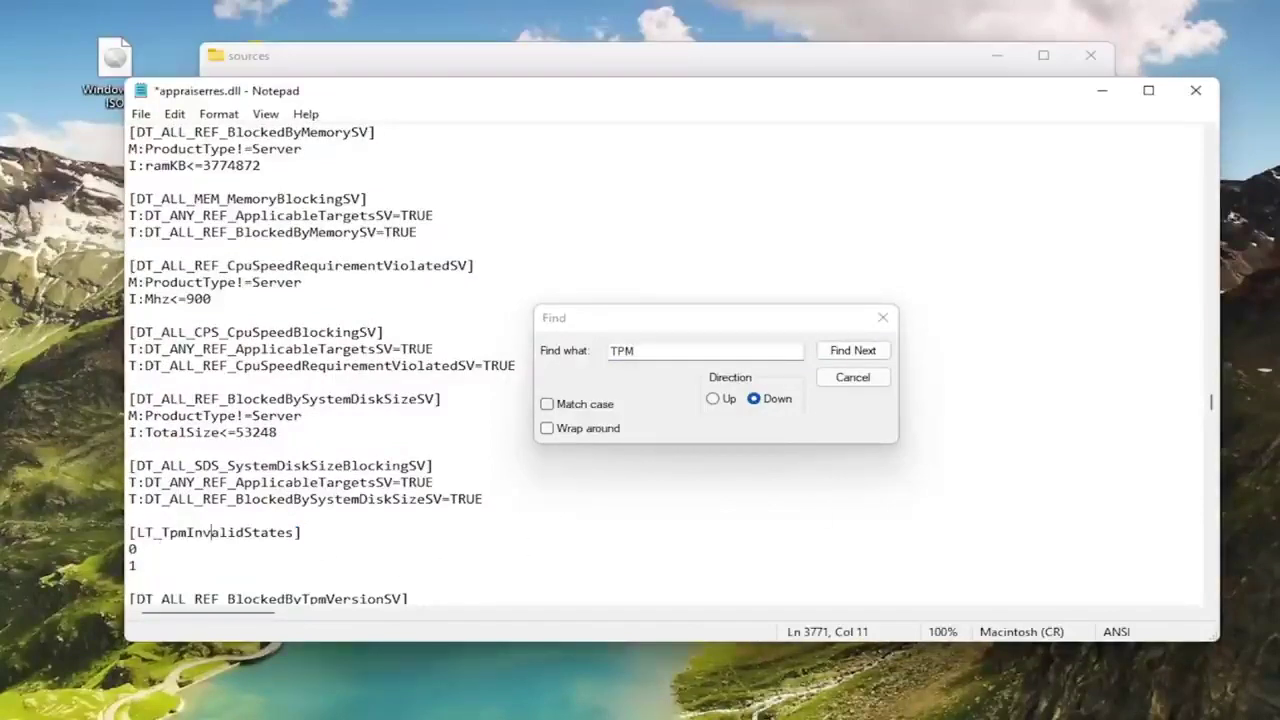
drag(302, 532, 128, 532)
key(BackSpace)
key(BackSpace)
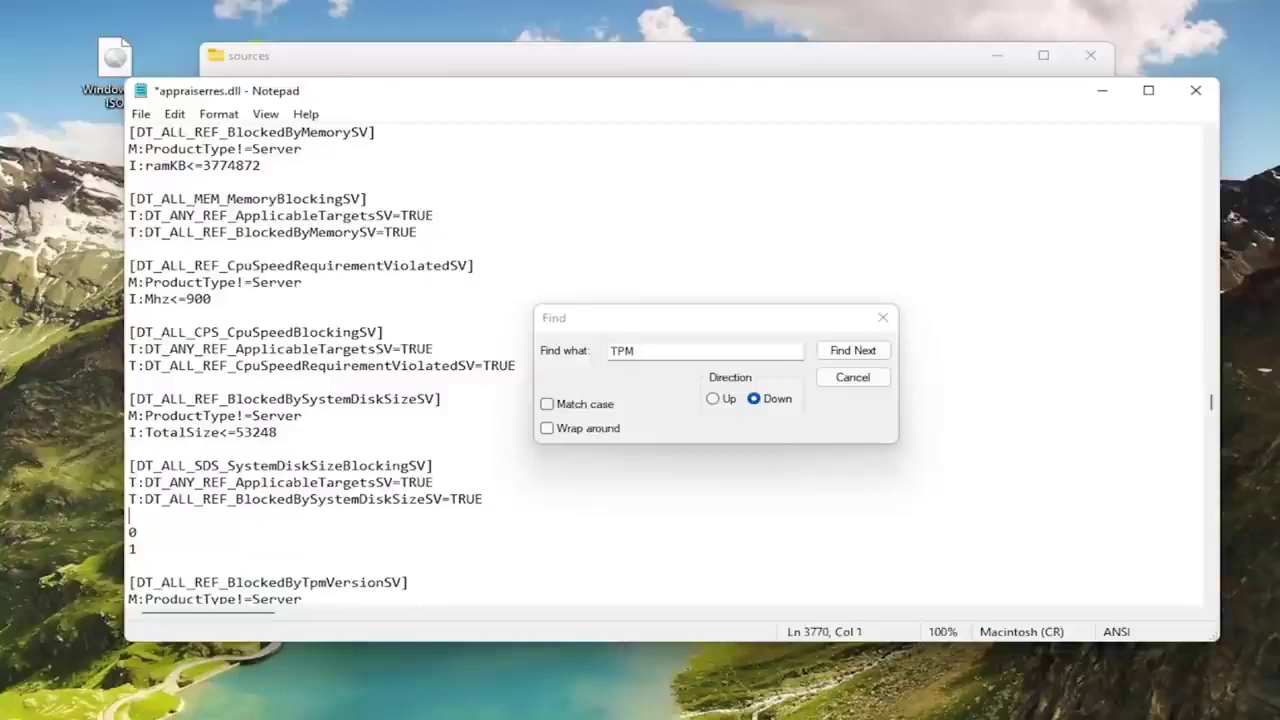
- Delete the [DT_ALL_REF_BlockedByTpmVersionSV] header and the line I:TpmVersionInfo=LT_TpmInvalidStates beneath it, keeping M:ProductType!=Server
click(852, 350)
double_click(268, 483)
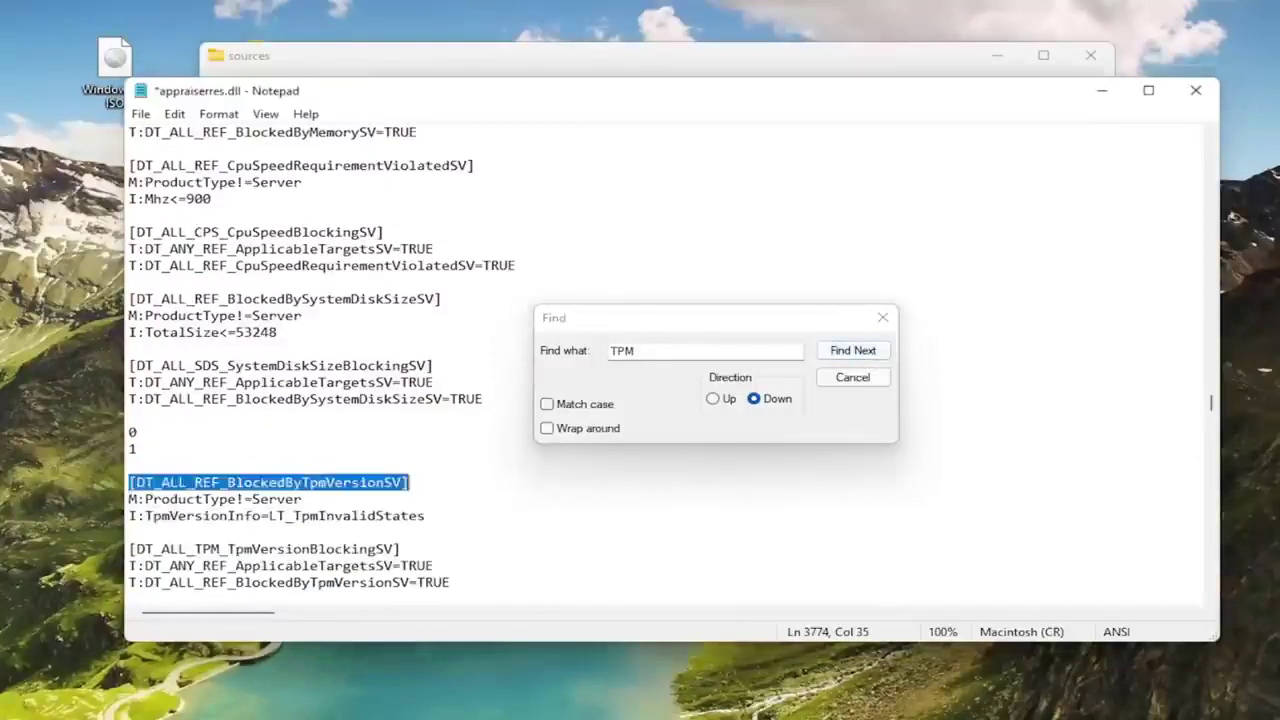
double_click(268, 483)
key(BackSpace)
key(BackSpace)
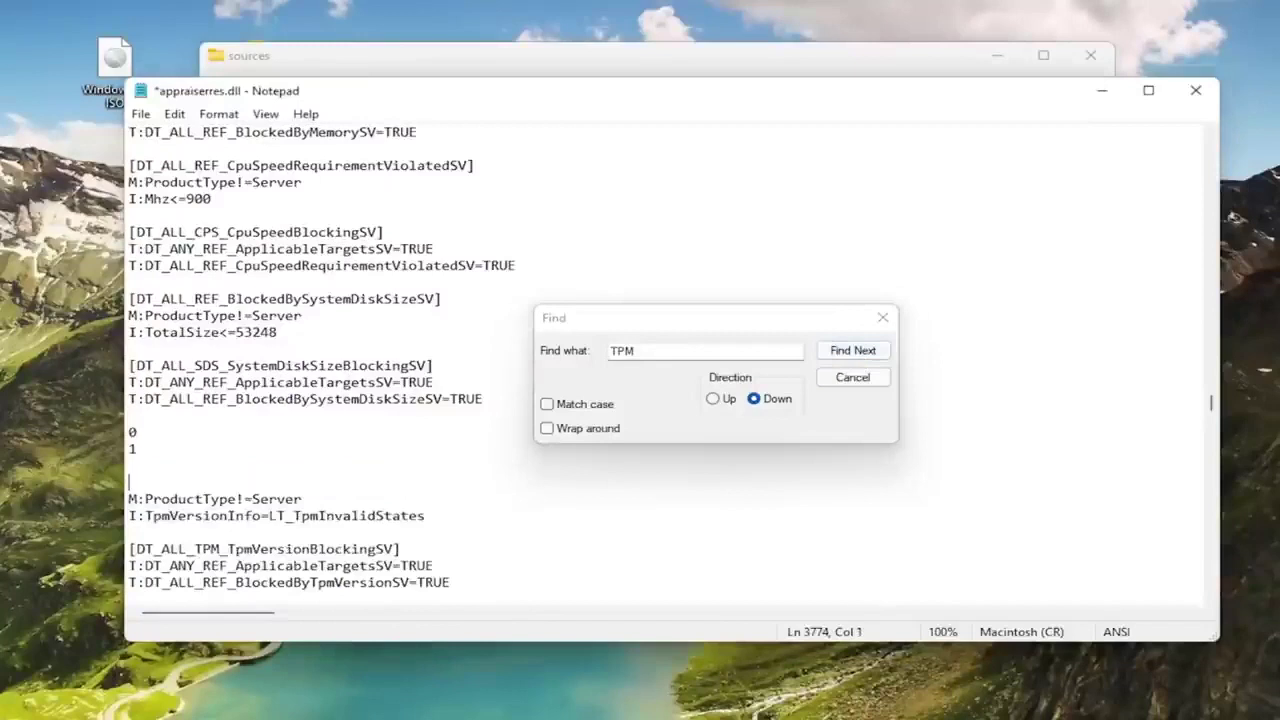
drag(129, 498, 424, 498)
key(BackSpace)
key(BackSpace)
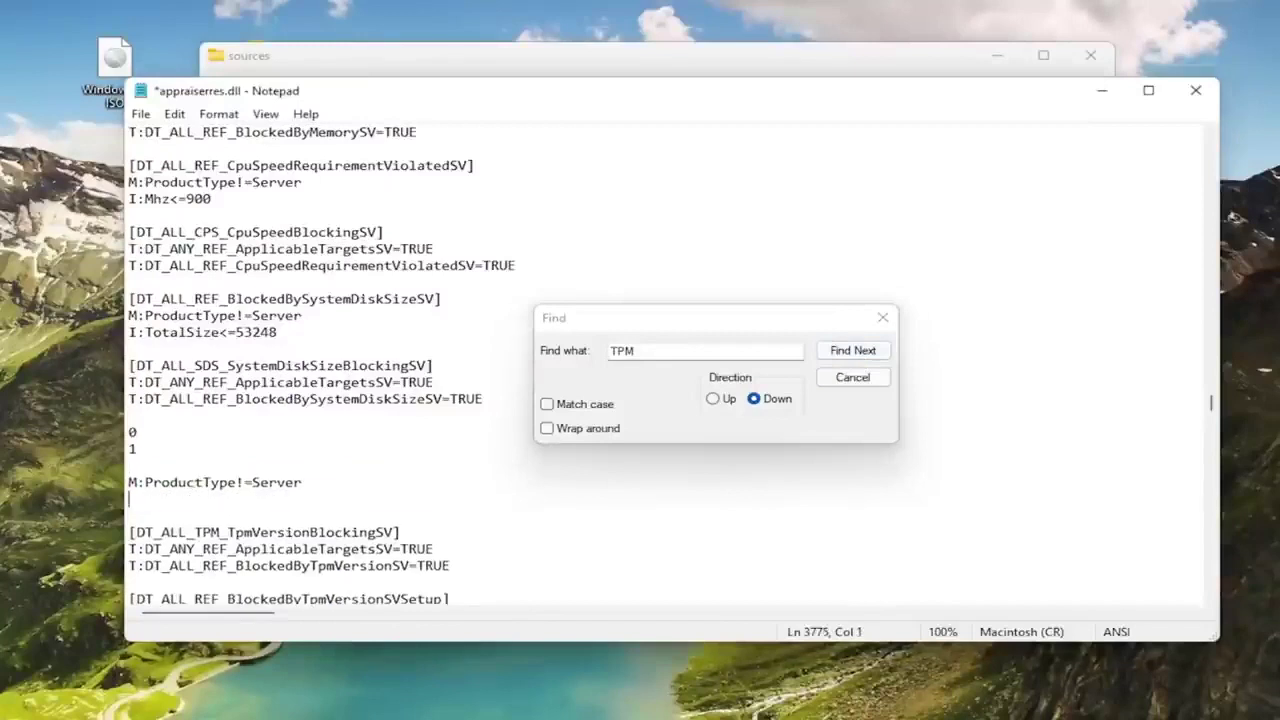
- Delete the [DT_ALL_TPM_TpmVersionBlockingSV] header and its line T:DT_ALL_REF_BlockedByTpmVersionSV=TRUE, keeping the ApplicableTargetsSV line
click(848, 352)
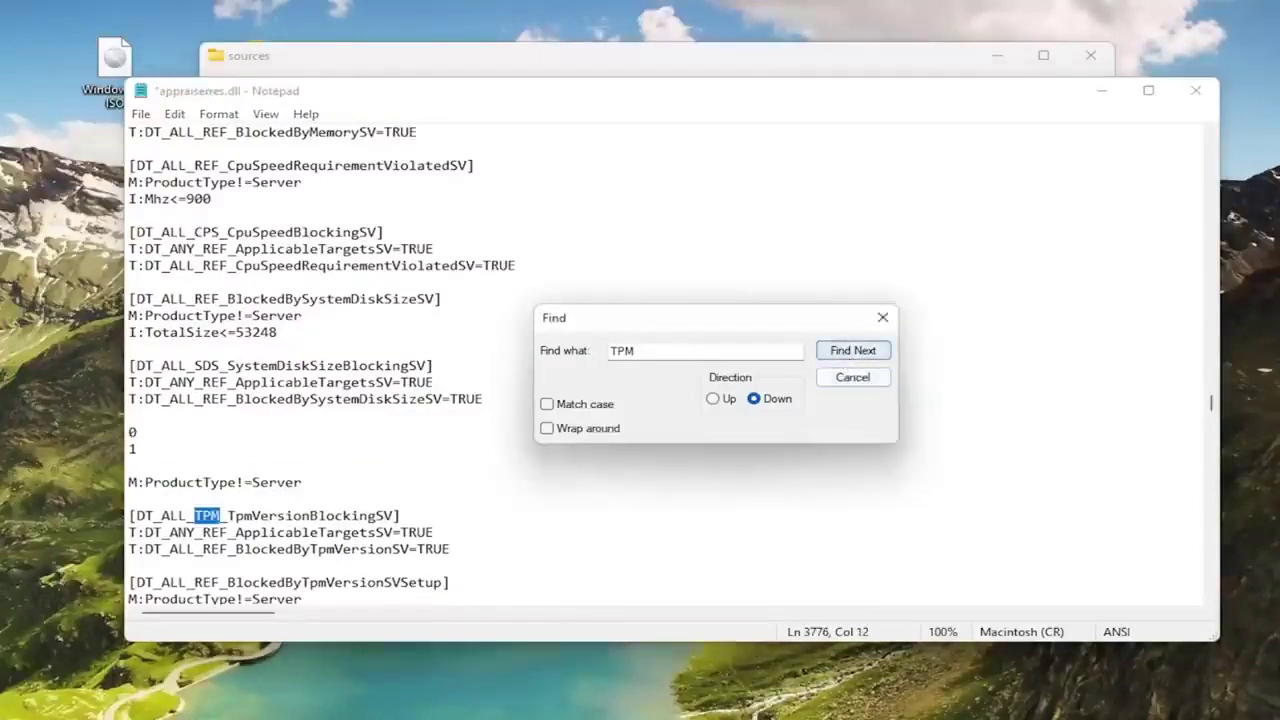
click(362, 515)
drag(402, 515, 128, 515)
key(BackSpace)
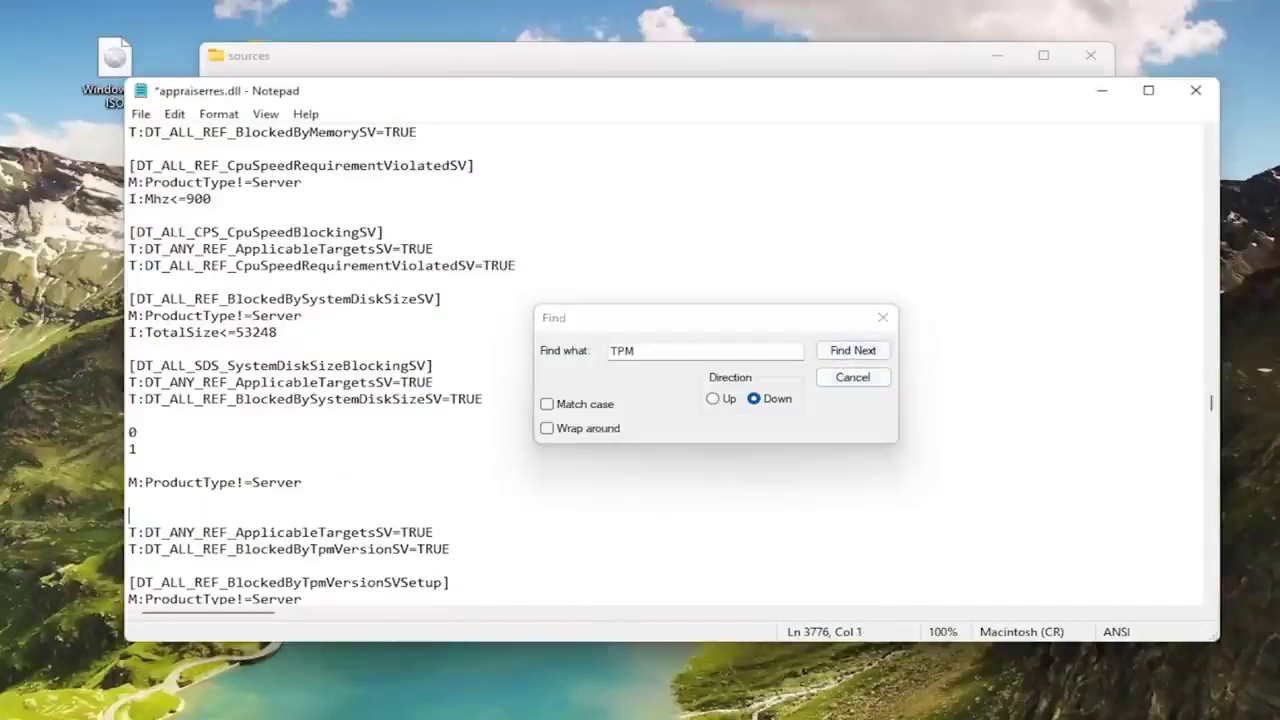
key(BackSpace)
click(852, 352)
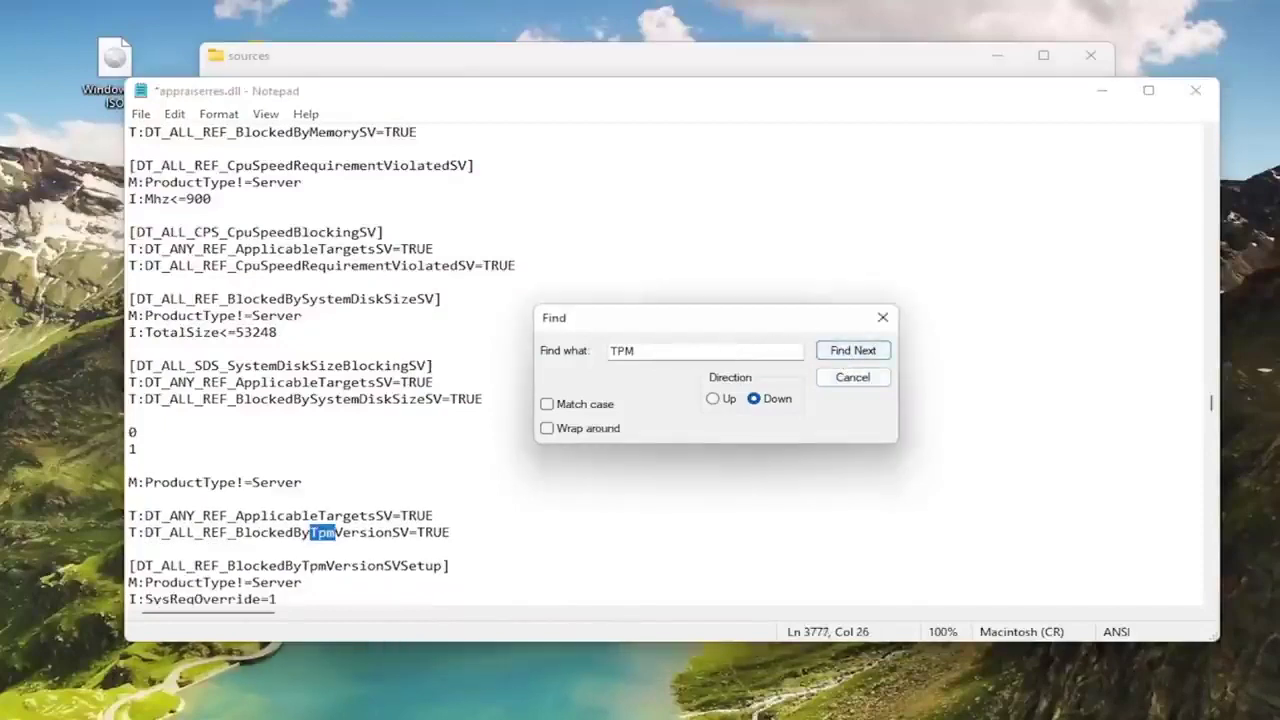
drag(128, 532, 450, 532)
key(BackSpace)
key(BackSpace)
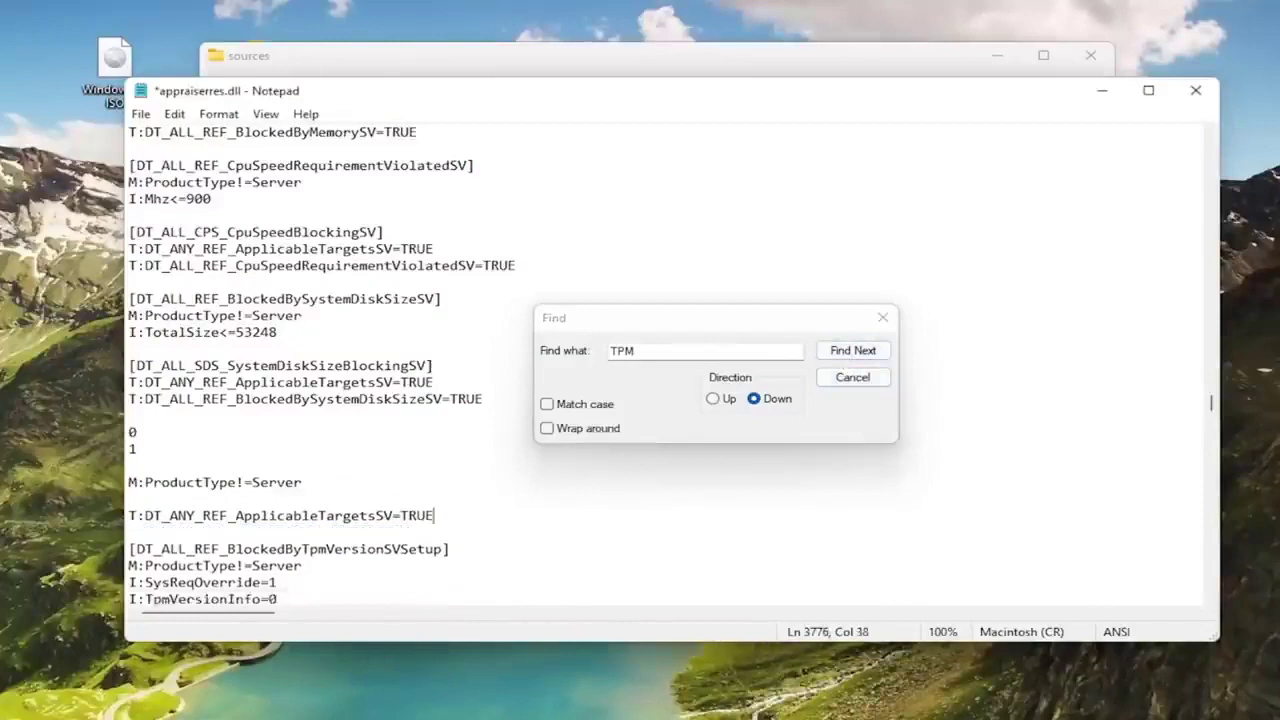
- Delete the [DT_ALL_REF_BlockedByTpmVersionSVSetup] header and the line I:TpmVersionInfo=0 in that section
click(852, 350)
click(350, 549)
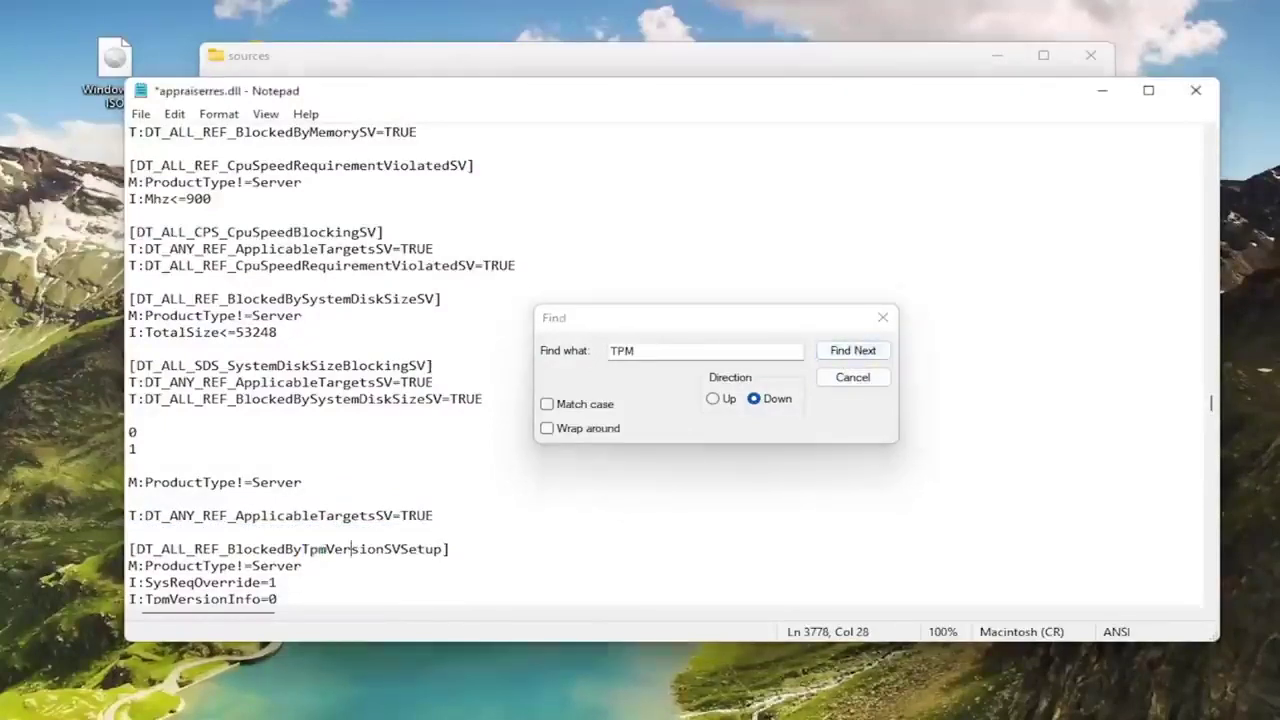
drag(128, 549, 450, 549)
key(BackSpace)
key(BackSpace)
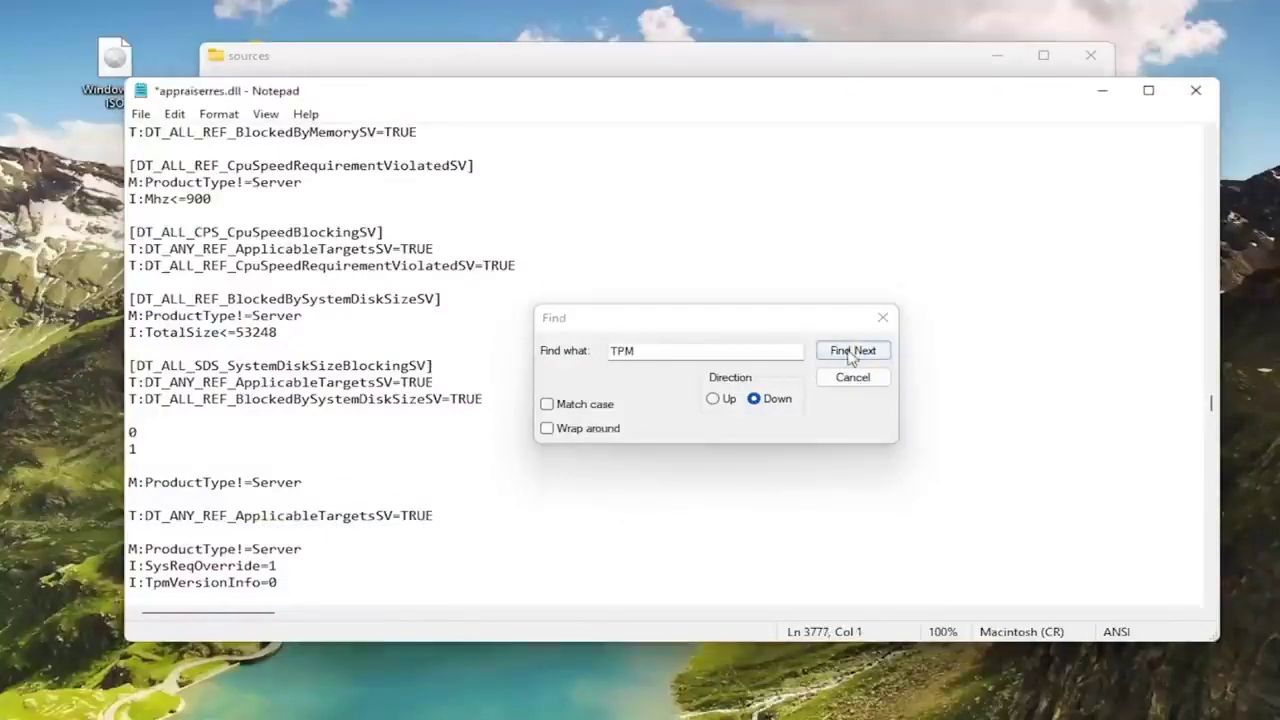
click(852, 350)
click(219, 582)
drag(128, 582, 280, 582)
key(BackSpace)
key(BackSpace)
- Find the following TPM matches and delete the [DT_ALL_REF_BlockedByTpmVersionSVSetup2] header and its I:TpmVersionInfo=LT_TpmInvalidStates line
click(852, 350)
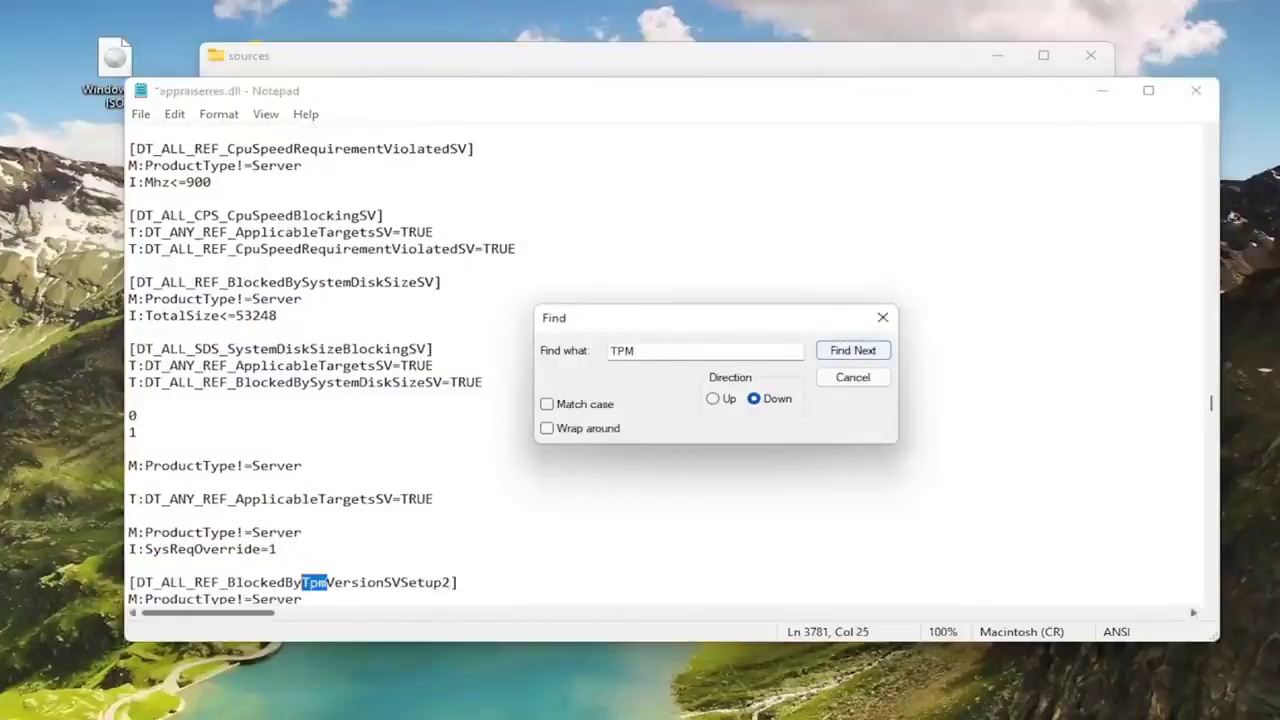
drag(128, 582, 458, 582)
key(BackSpace)
key(BackSpace)
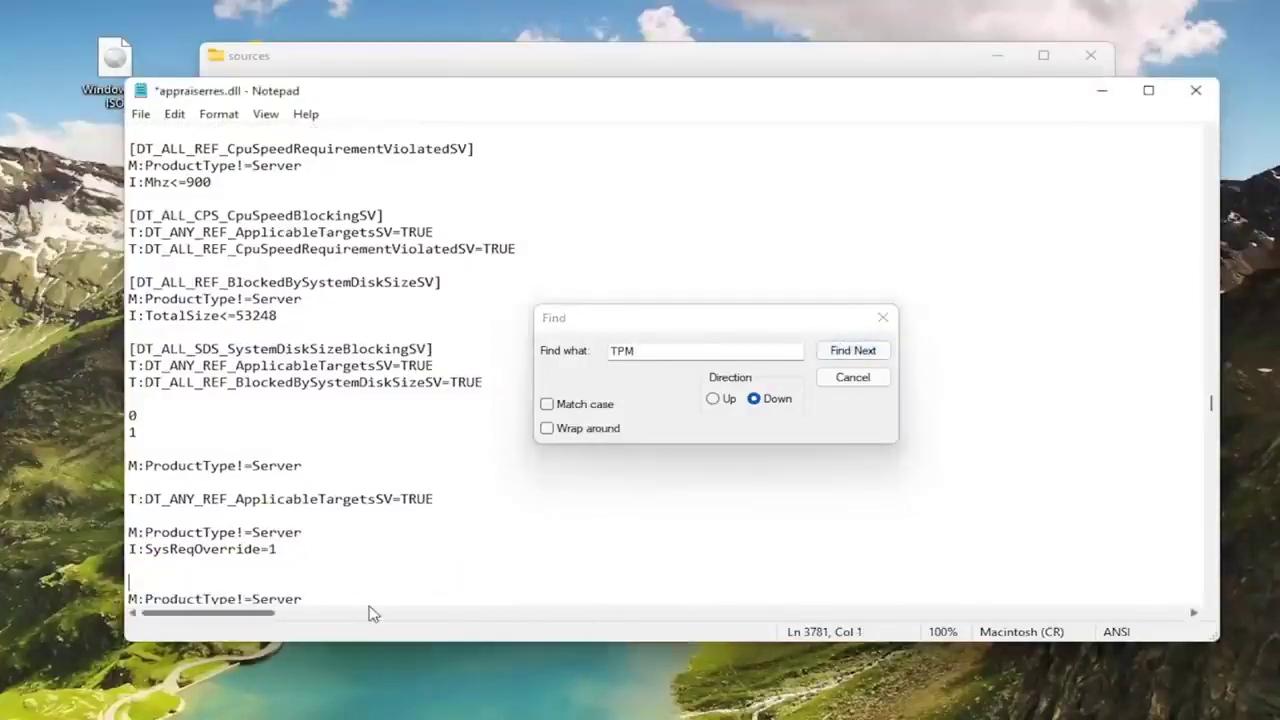
click(852, 350)
drag(128, 582, 424, 582)
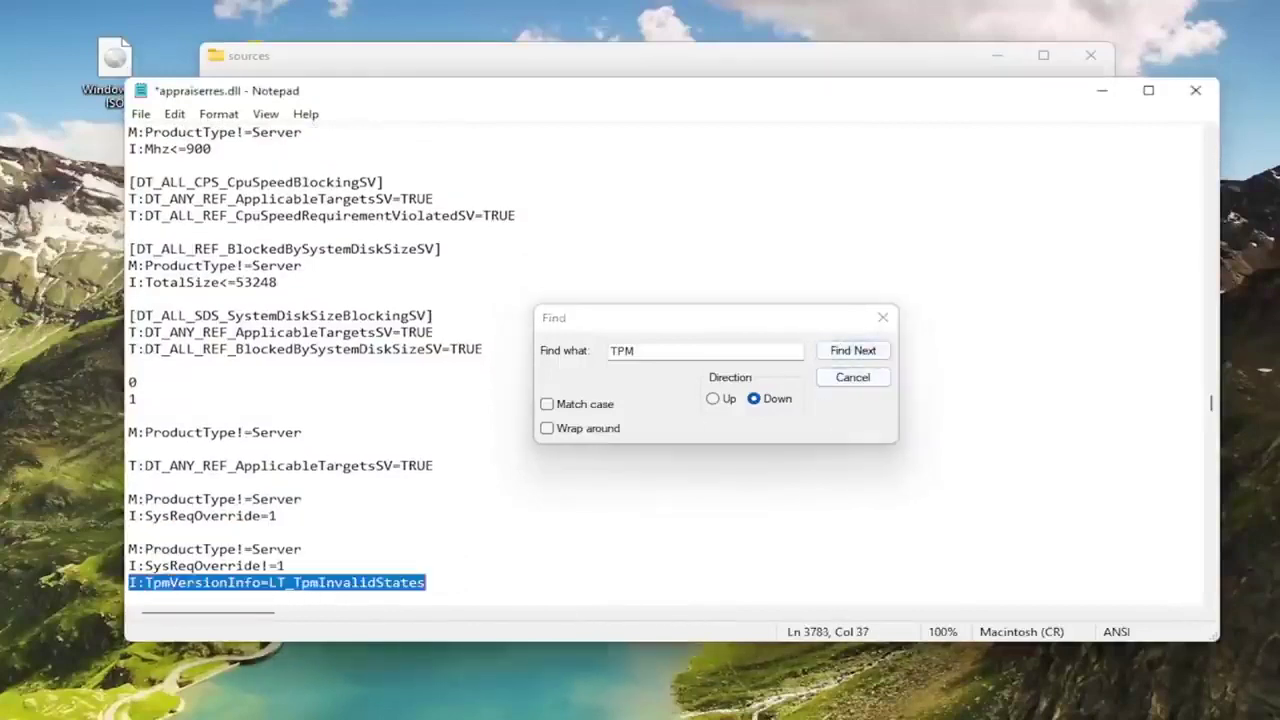
key(BackSpace)
key(BackSpace)
- Delete the [DT_ANY_REF_BlockedByTpmVersionSVSetupHelper] header, both BlockedByTpmVersionSVSetup and Setup2 =TRUE lines beneath it, and the leftover blank line
click(852, 350)
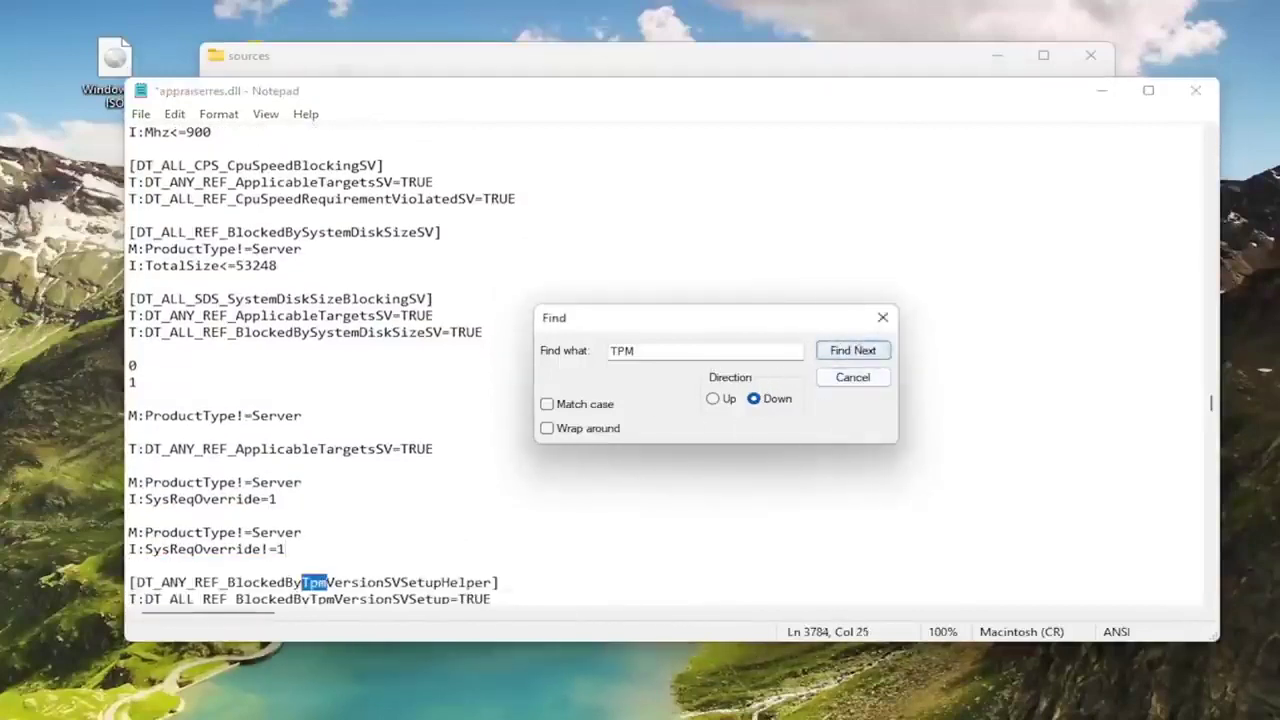
drag(128, 582, 498, 582)
key(BackSpace)
key(BackSpace)
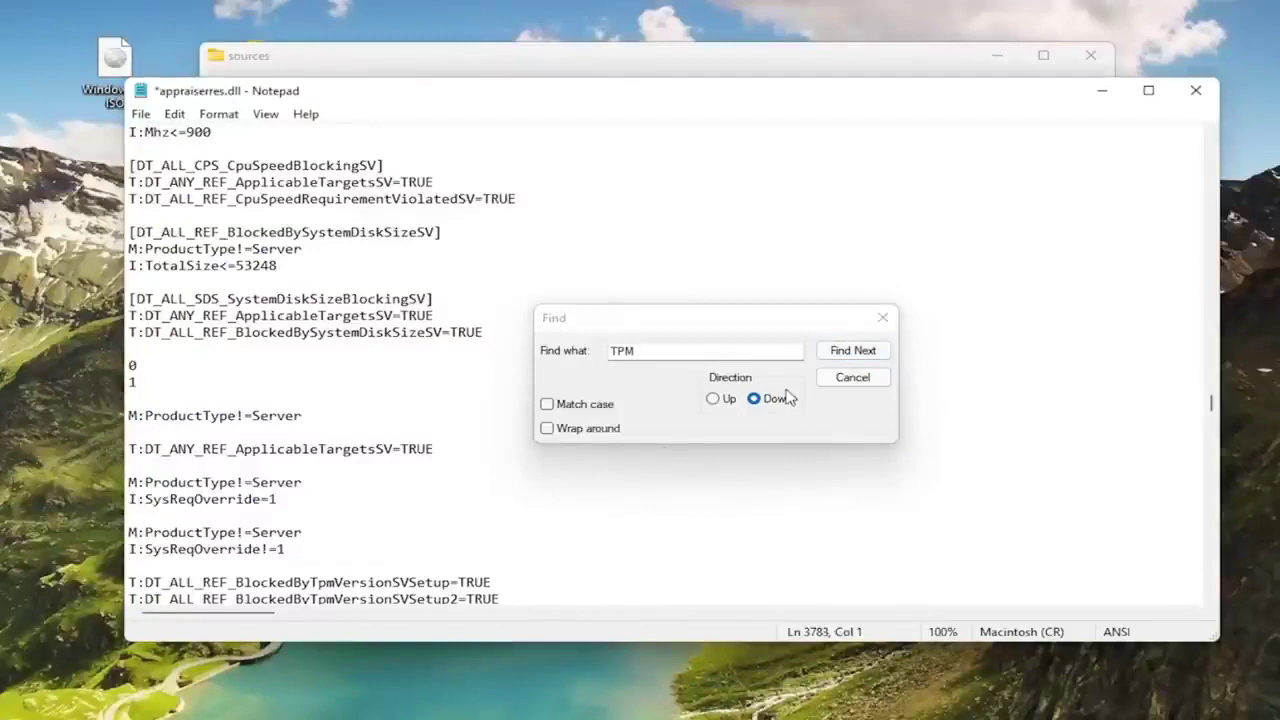
scroll(700, 500, down, 2)
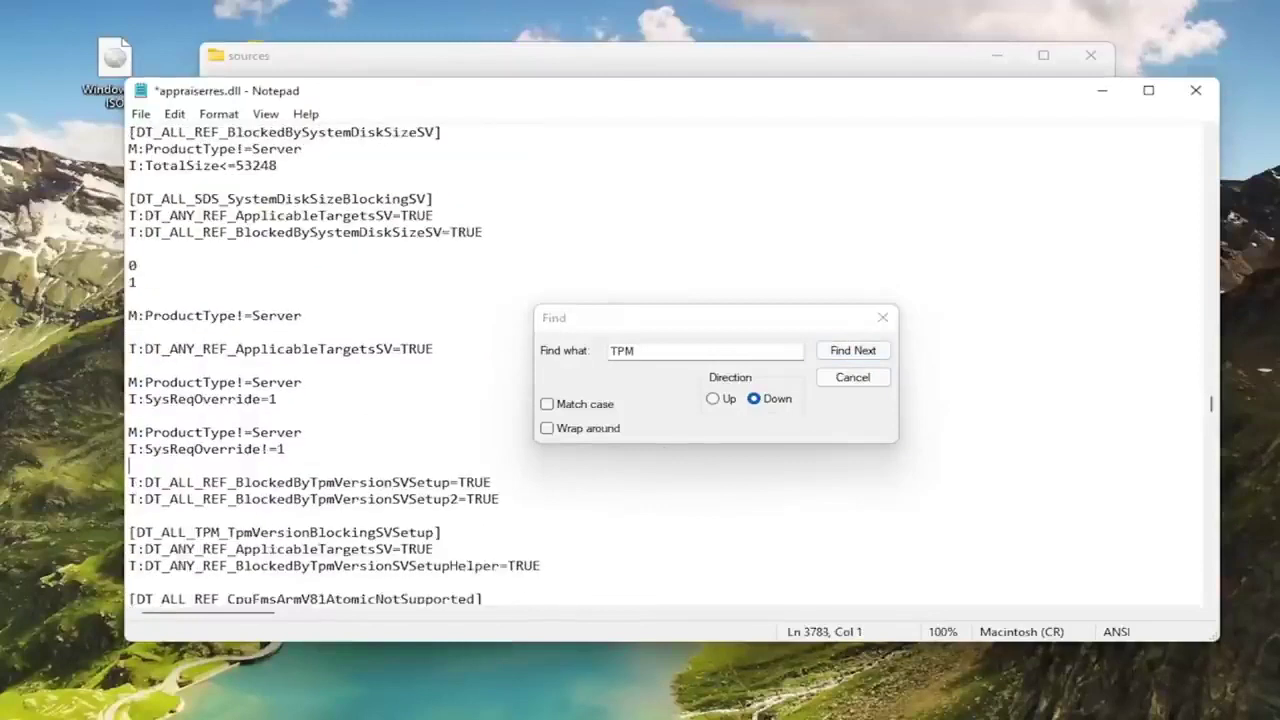
drag(500, 499, 128, 482)
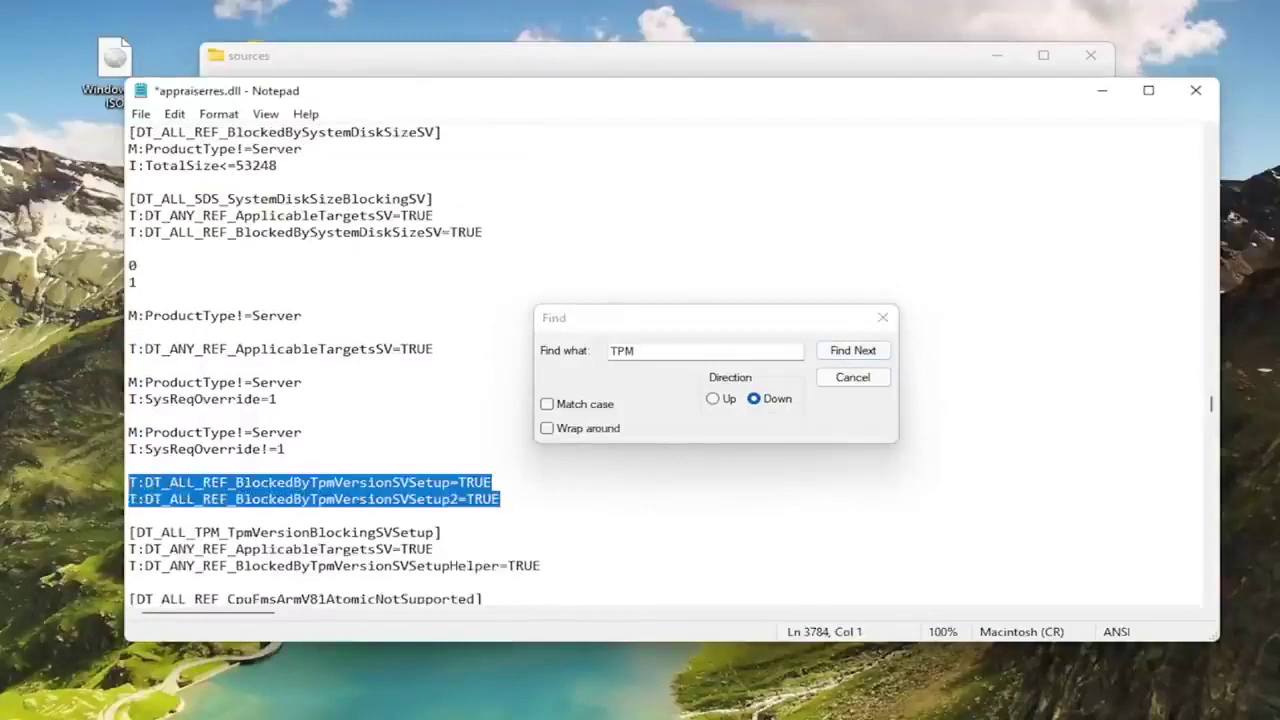
key(BackSpace)
key(BackSpace)
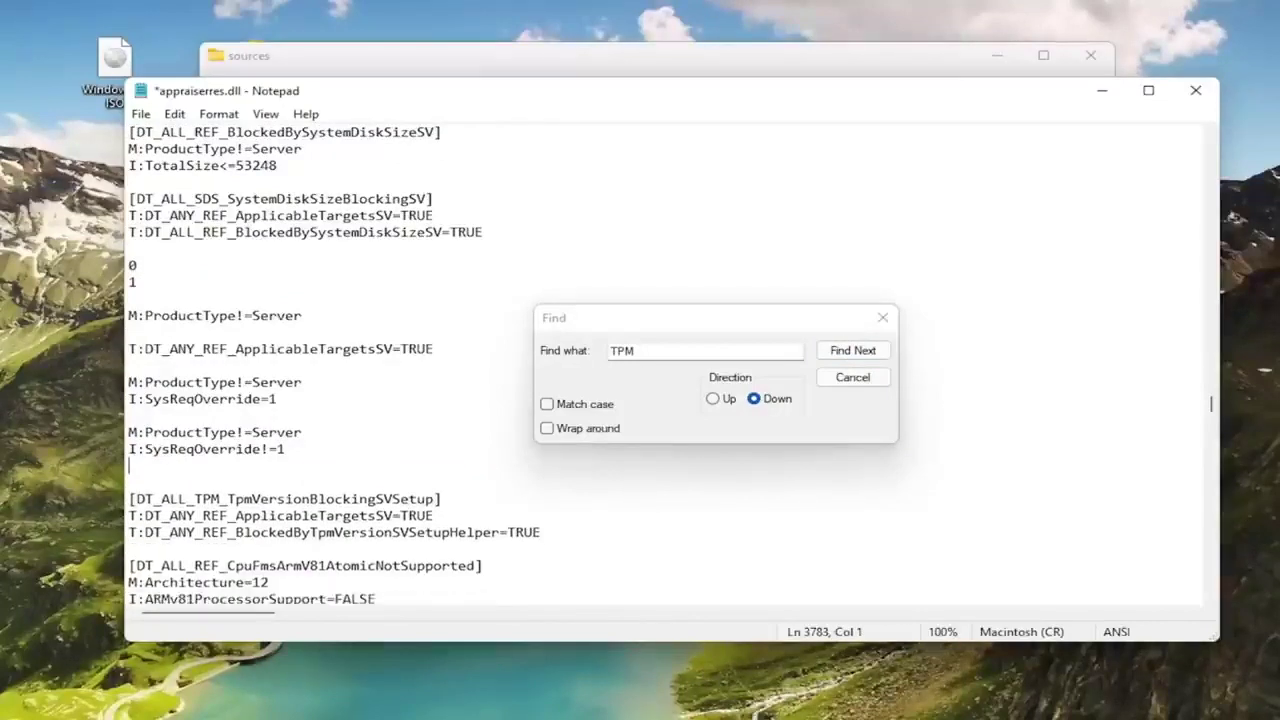
key(Delete)
- Delete the [DT_ALL_TPM_TpmVersionBlockingSVSetup] header and its line T:DT_ANY_REF_BlockedByTpmVersionSVSetupHelper=TRUE, keeping the ApplicableTargetsSV line
key(shift+End)
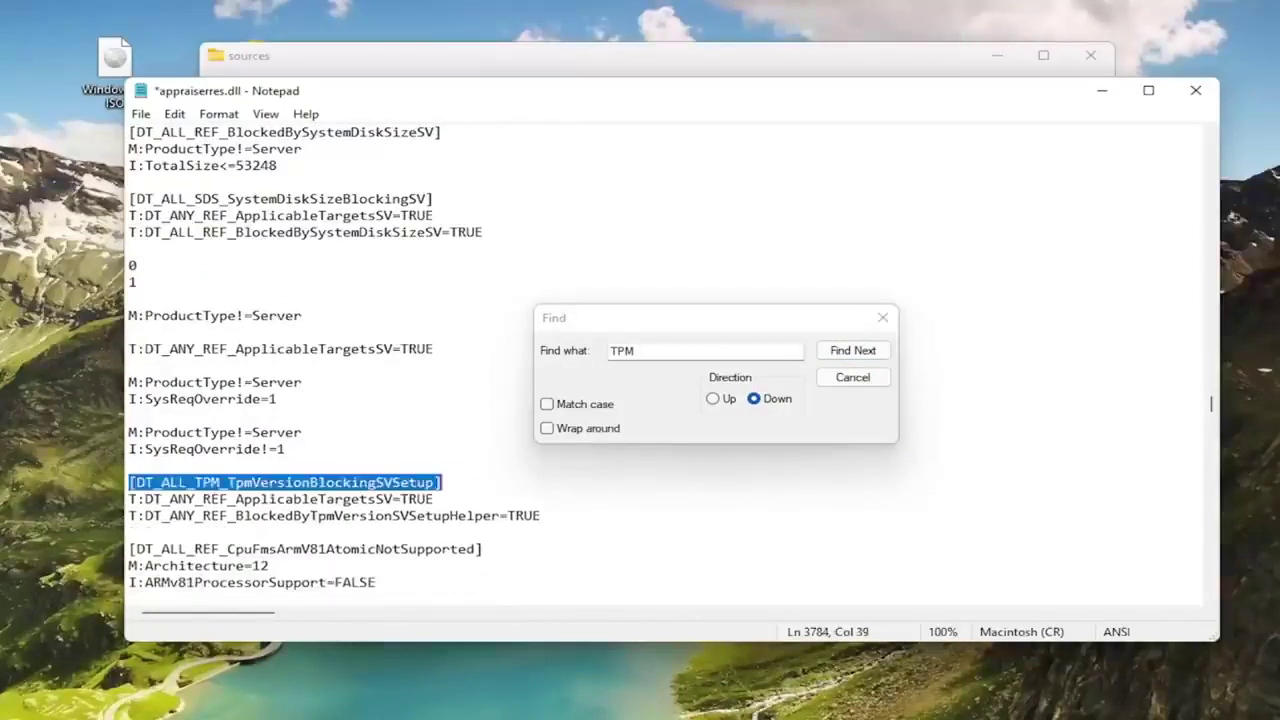
key(BackSpace)
key(BackSpace)
click(845, 355)
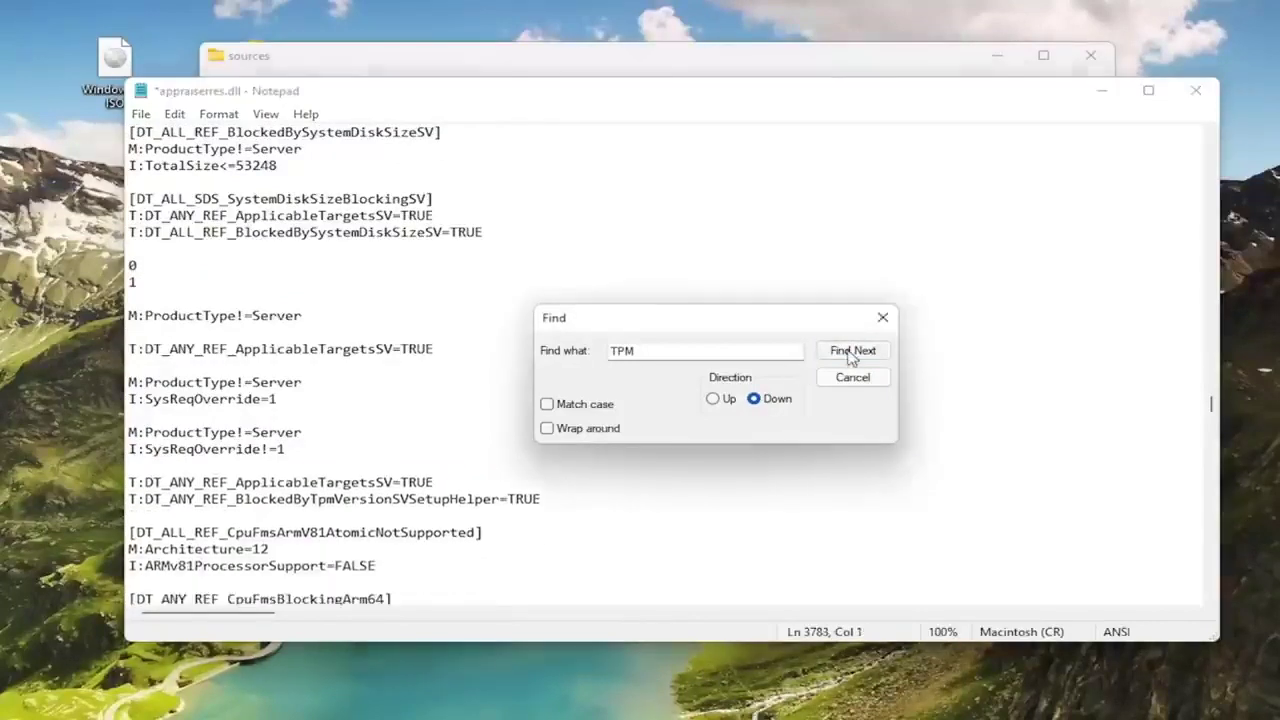
drag(129, 499, 542, 499)
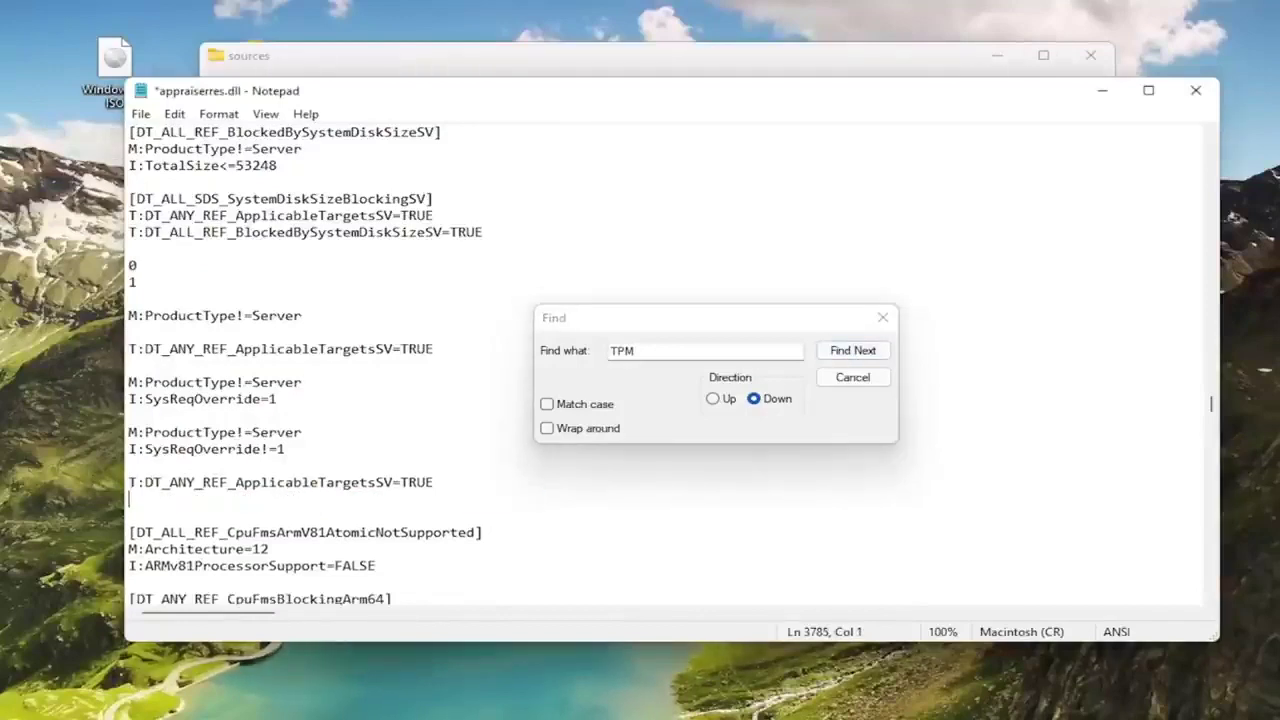
key(BackSpace)
key(BackSpace)
- Find and delete the lines Tpm=I:Marker_BlockedByTpmVersion and Tpm=FT_ALL_CompatMarker_BlockedByTpmVersion in the OldMarkers and FreshMarkers RedReason sections
click(860, 356)
scroll(330, 450, down, 1)
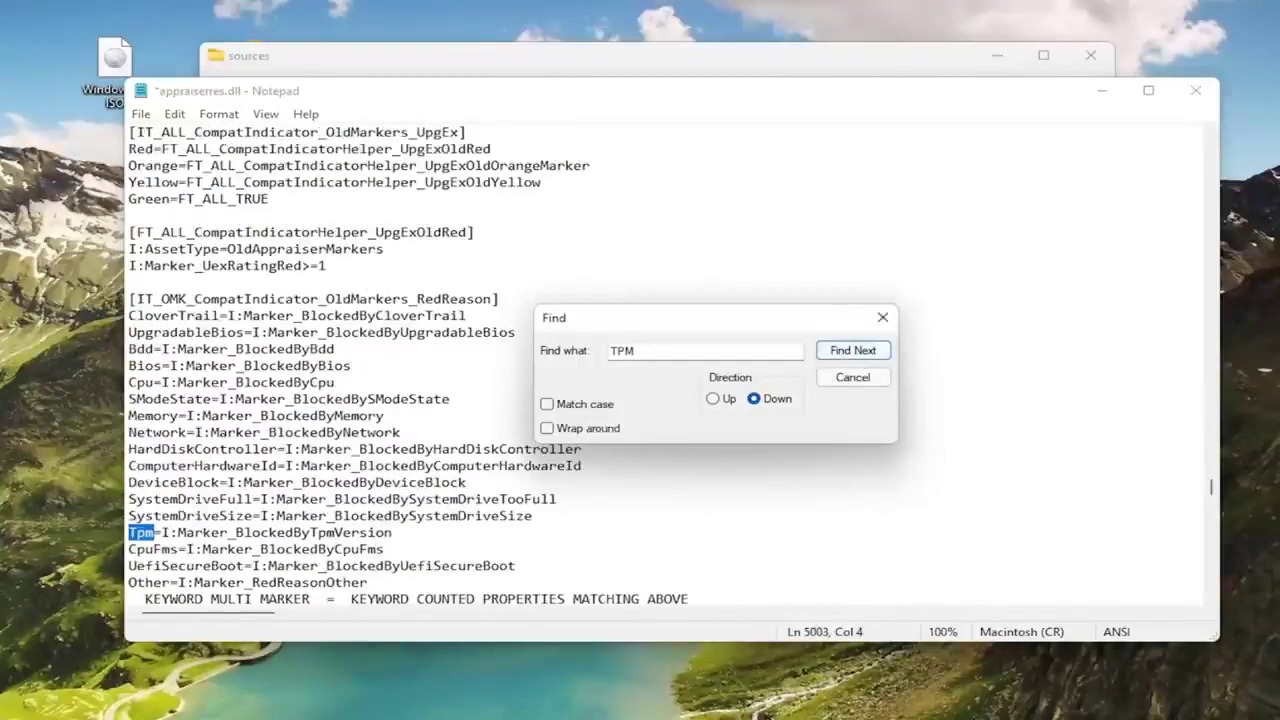
triple_click(260, 532)
key(BackSpace)
click(849, 350)
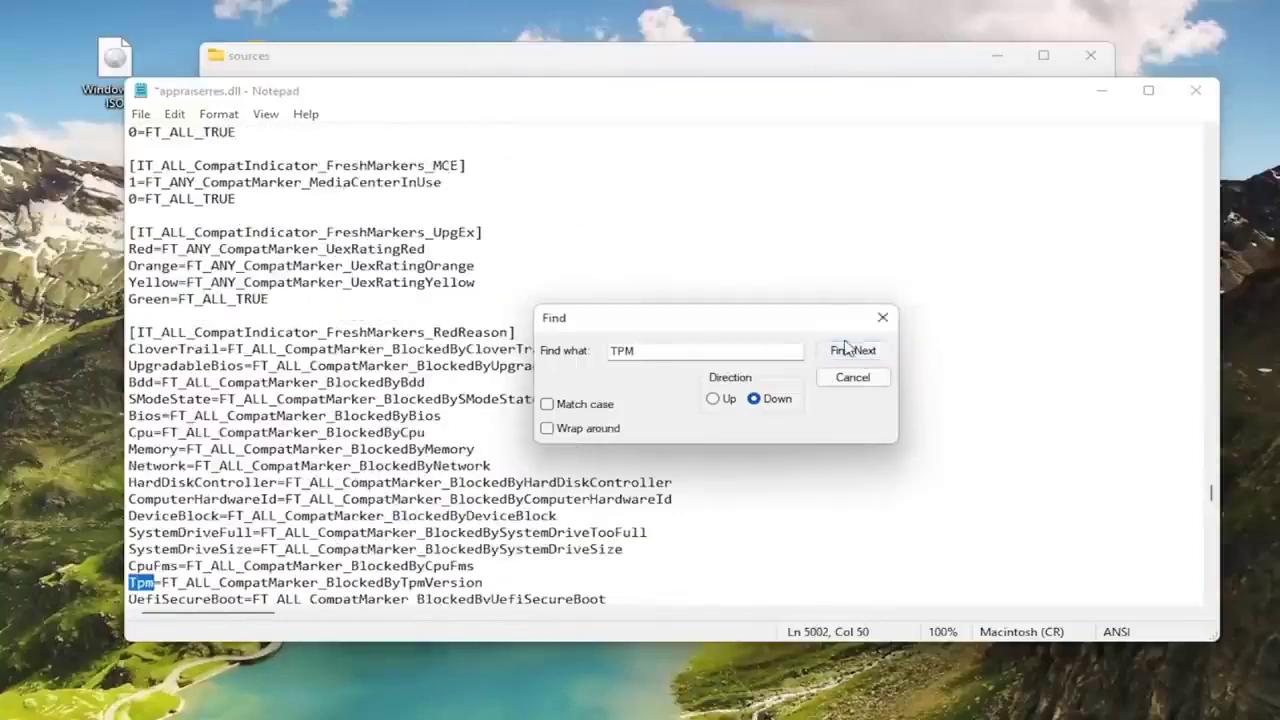
click(288, 565)
triple_click(300, 582)
key(BackSpace)
key(BackSpace)
- Find the next TPM match and delete the line T:FT_ALL_CompatMarker_BlockedByTpmVersion=TRUE in the SpecificRedReasons section
click(853, 351)
click(853, 351)
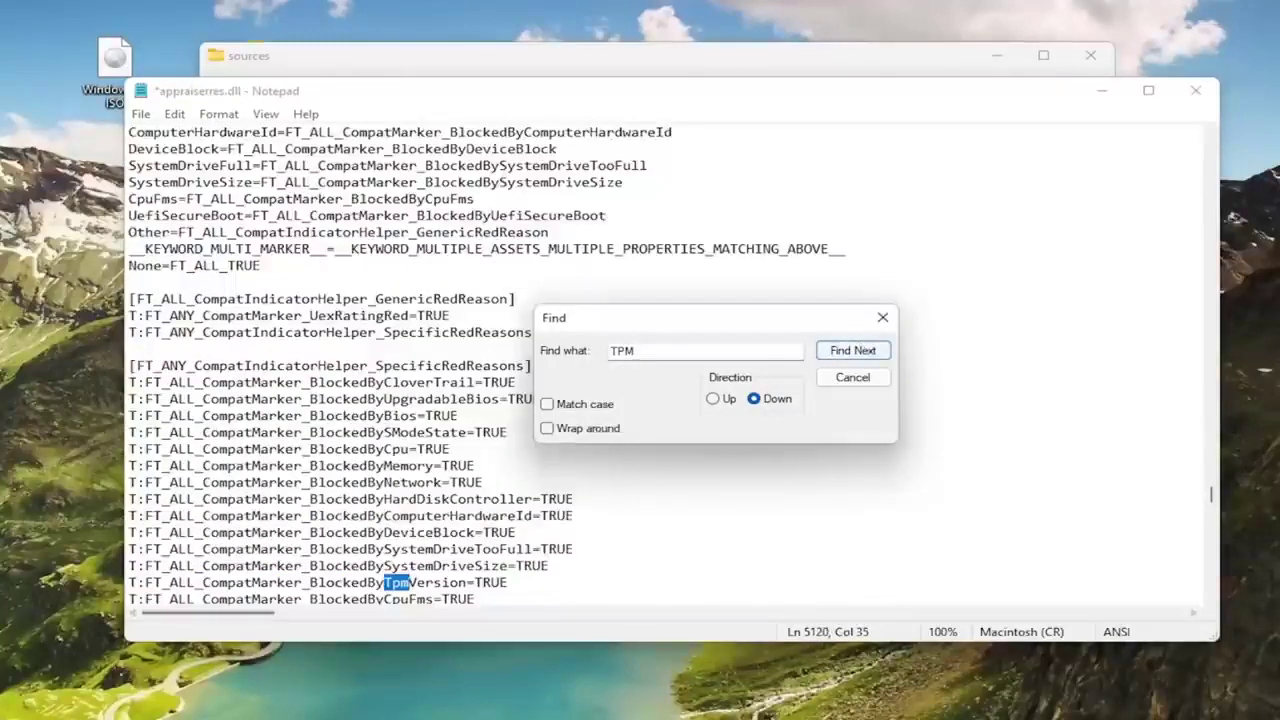
triple_click(300, 582)
key(BackSpace)
key(BackSpace)
- Search the file downward and then upward for any remaining TPM entries
click(840, 352)
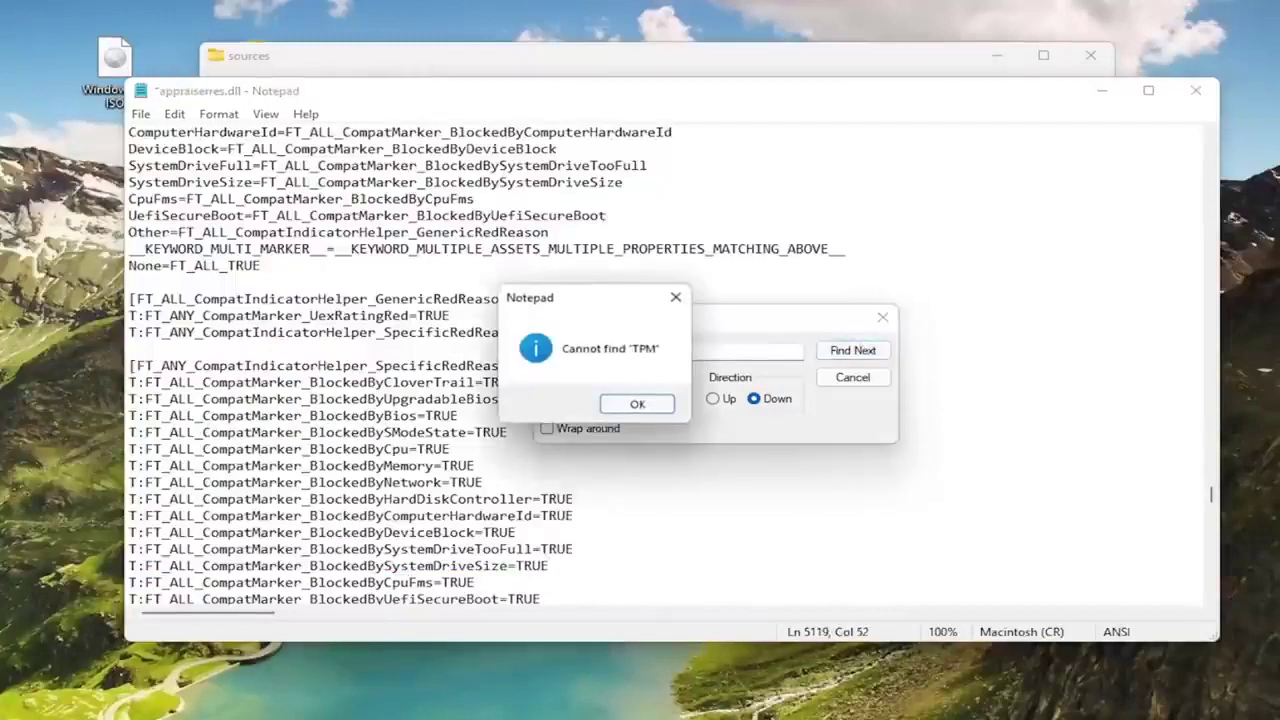
click(635, 403)
click(712, 398)
click(860, 350)
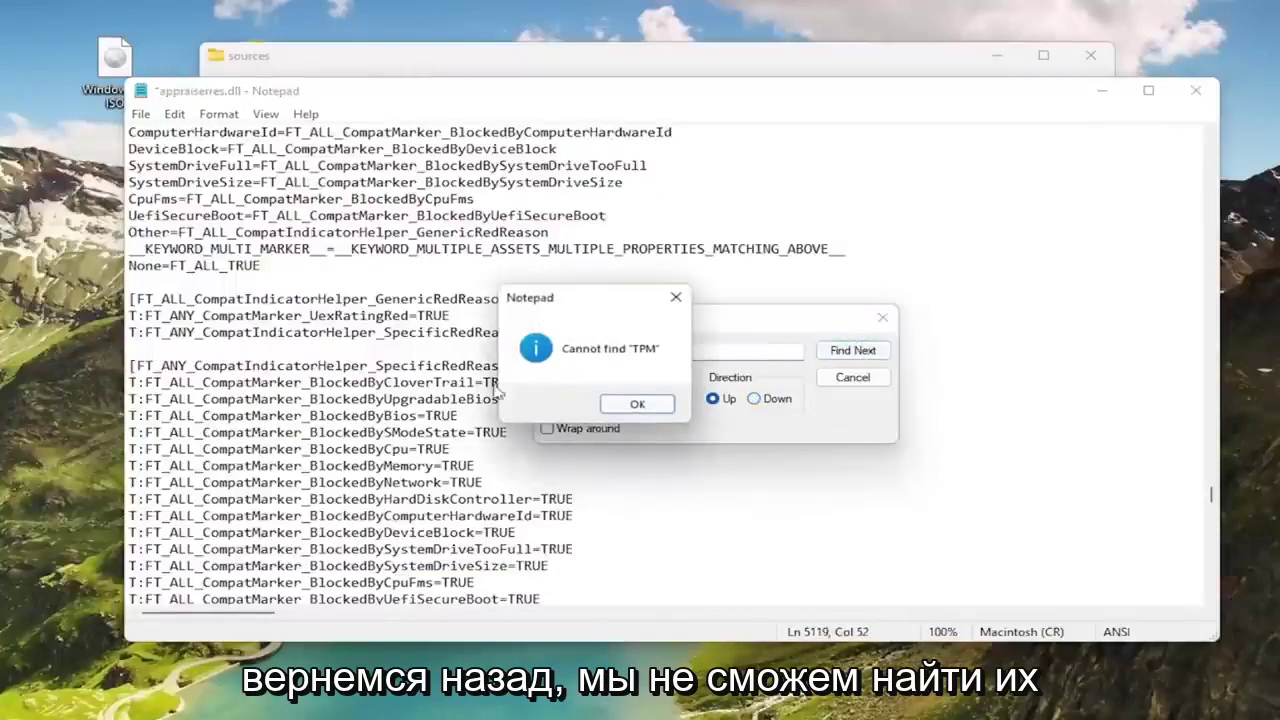
click(638, 402)
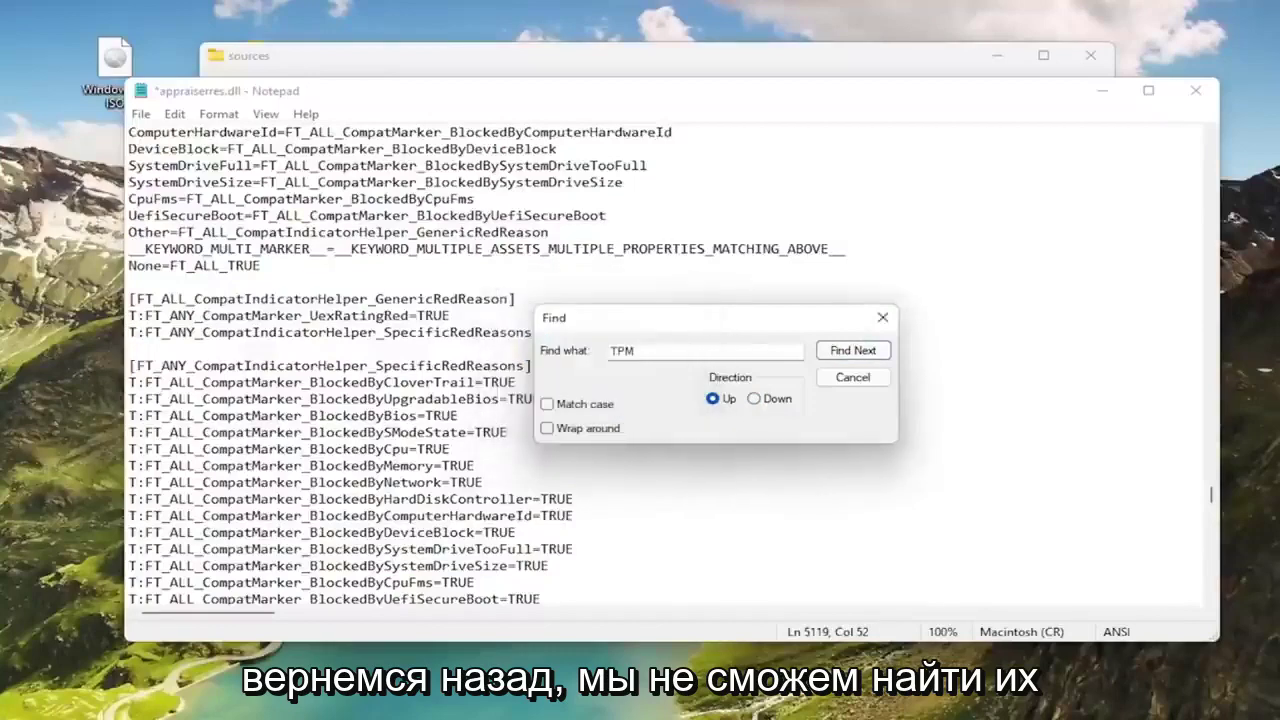
- Search upward for UEFI and delete the line UefiSecureBoot=FT_ALL_CompatMarker_BlockedByUefiSecureBoot
text(UEFI)
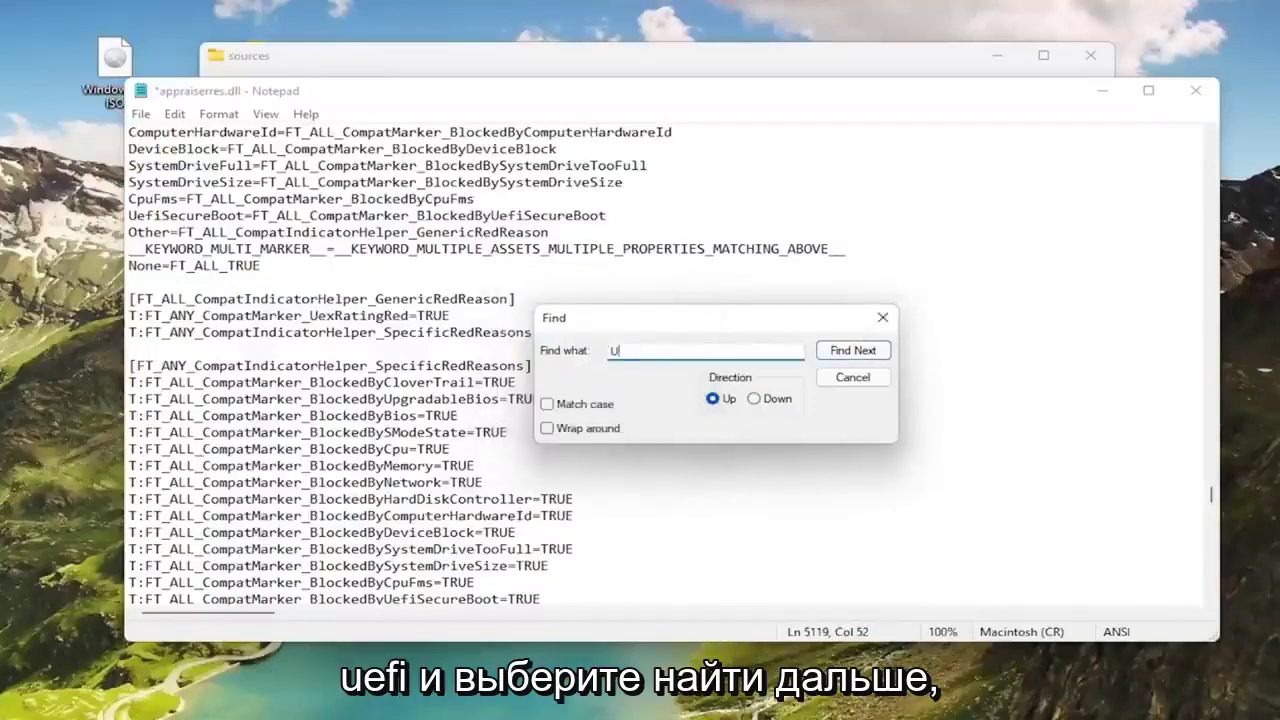
click(862, 348)
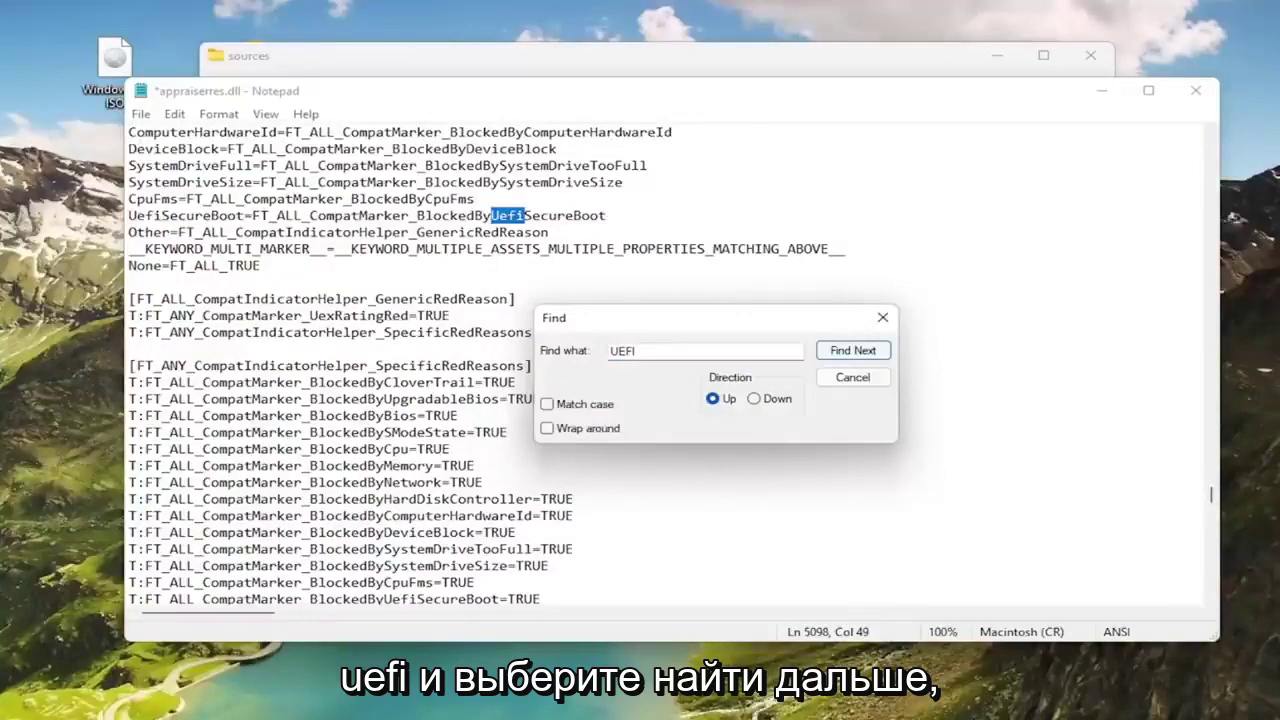
scroll(660, 365, up, 1)
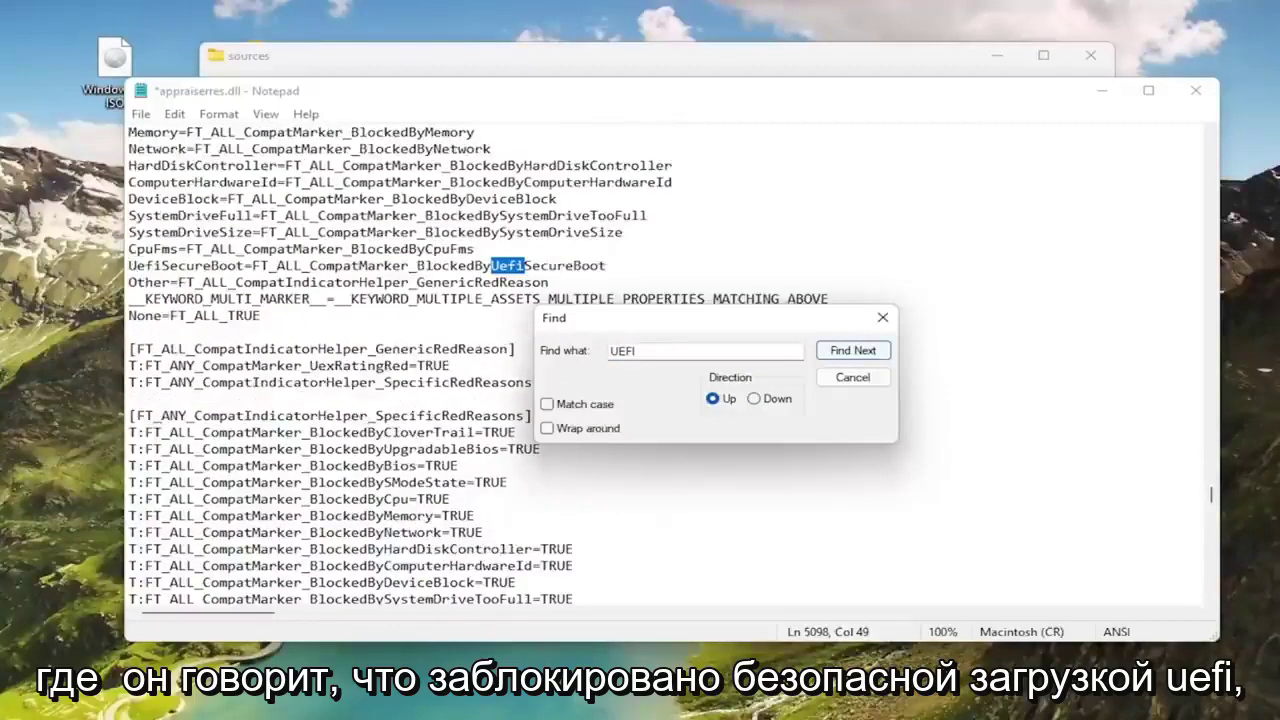
double_click(510, 266)
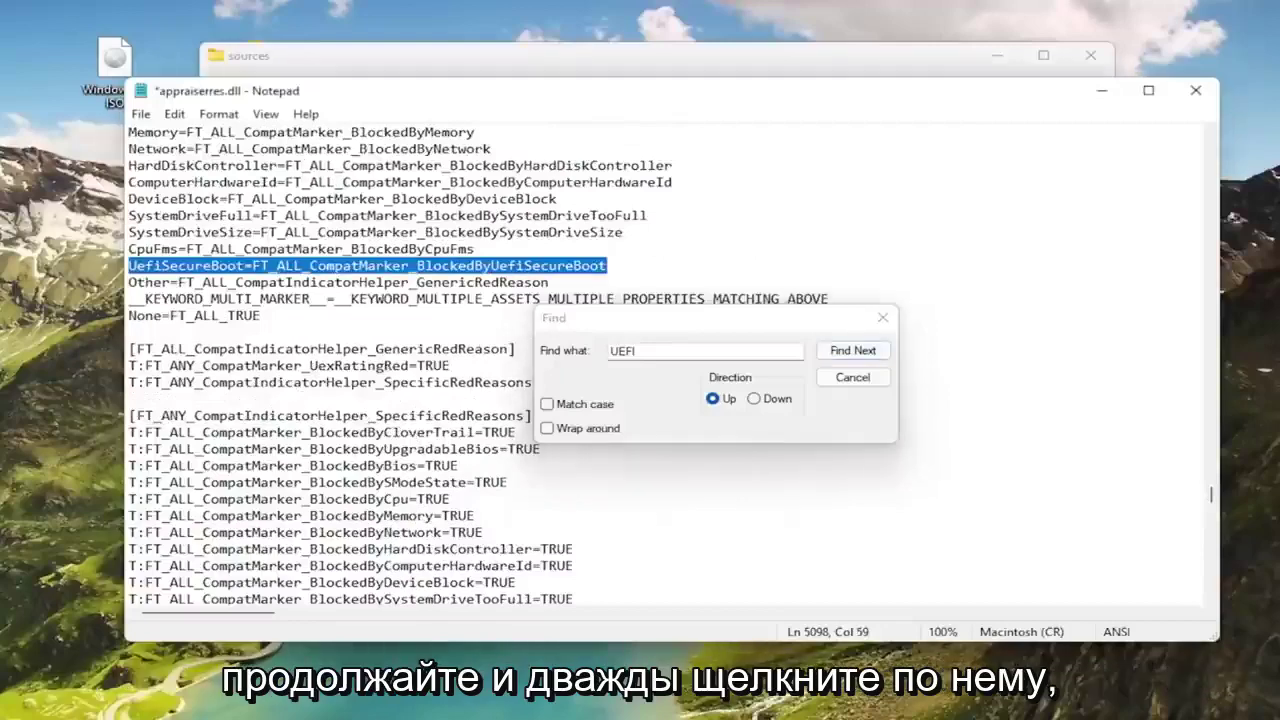
key(Delete)
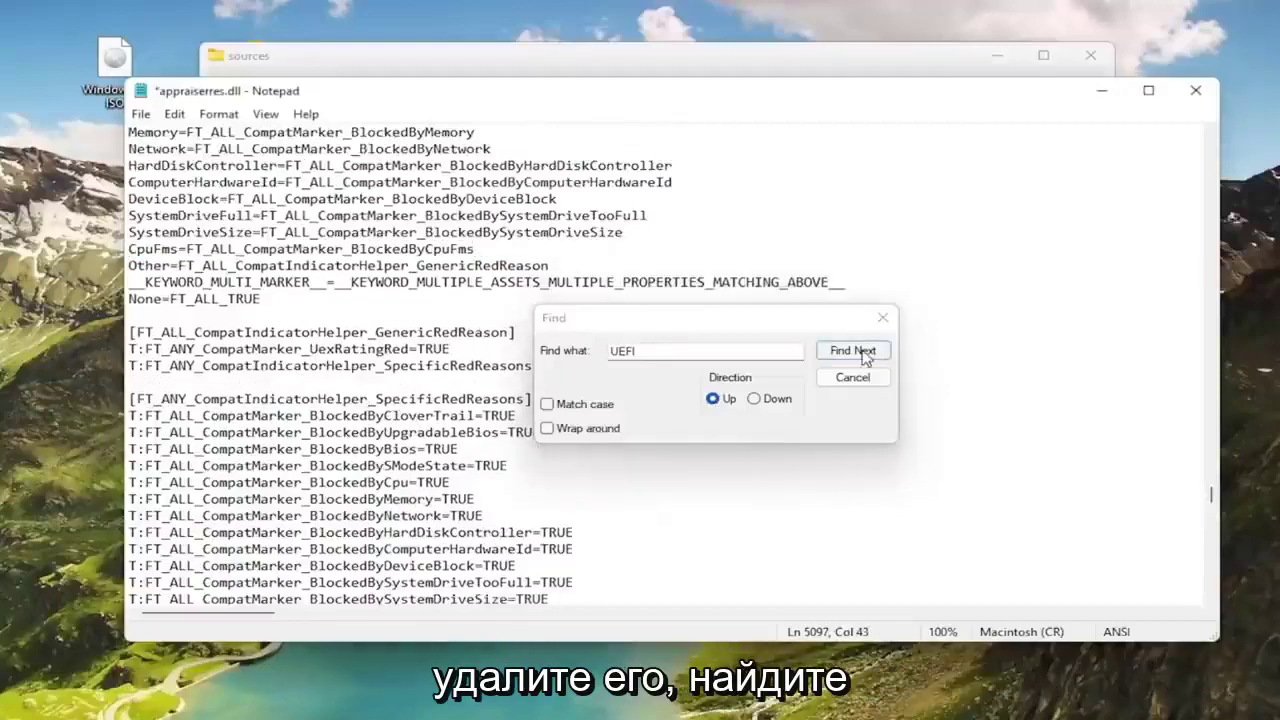
- Find the next UEFI match above and delete the line UefiSecureBoot=I:Marker_BlockedByUefiSecureBoot
click(858, 350)
click(860, 351)
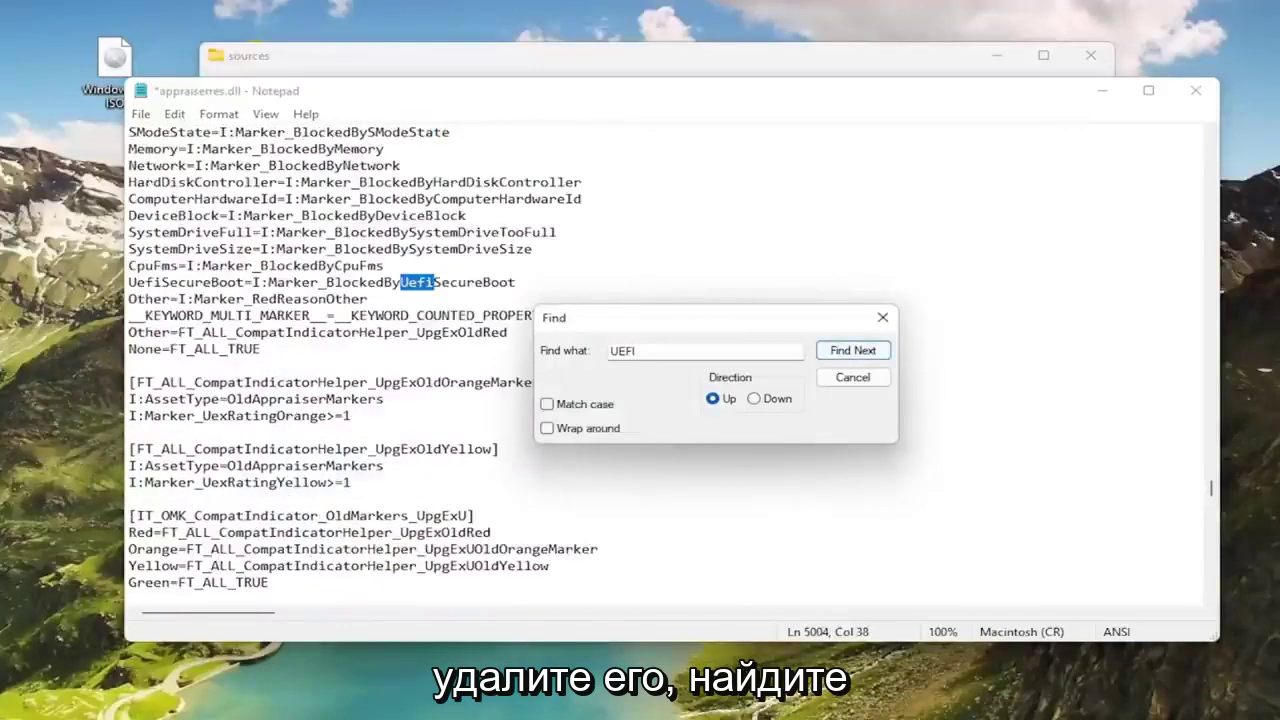
scroll(460, 282, down, 1)
double_click(460, 232)
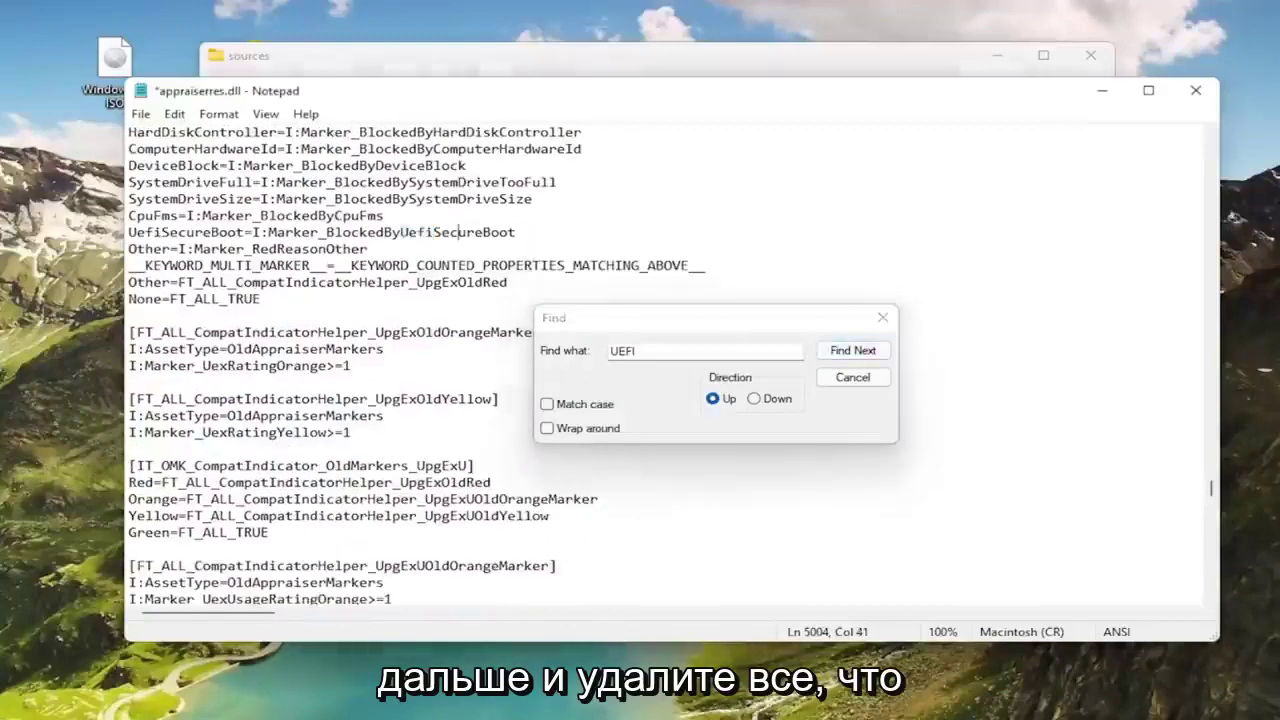
key(Delete)
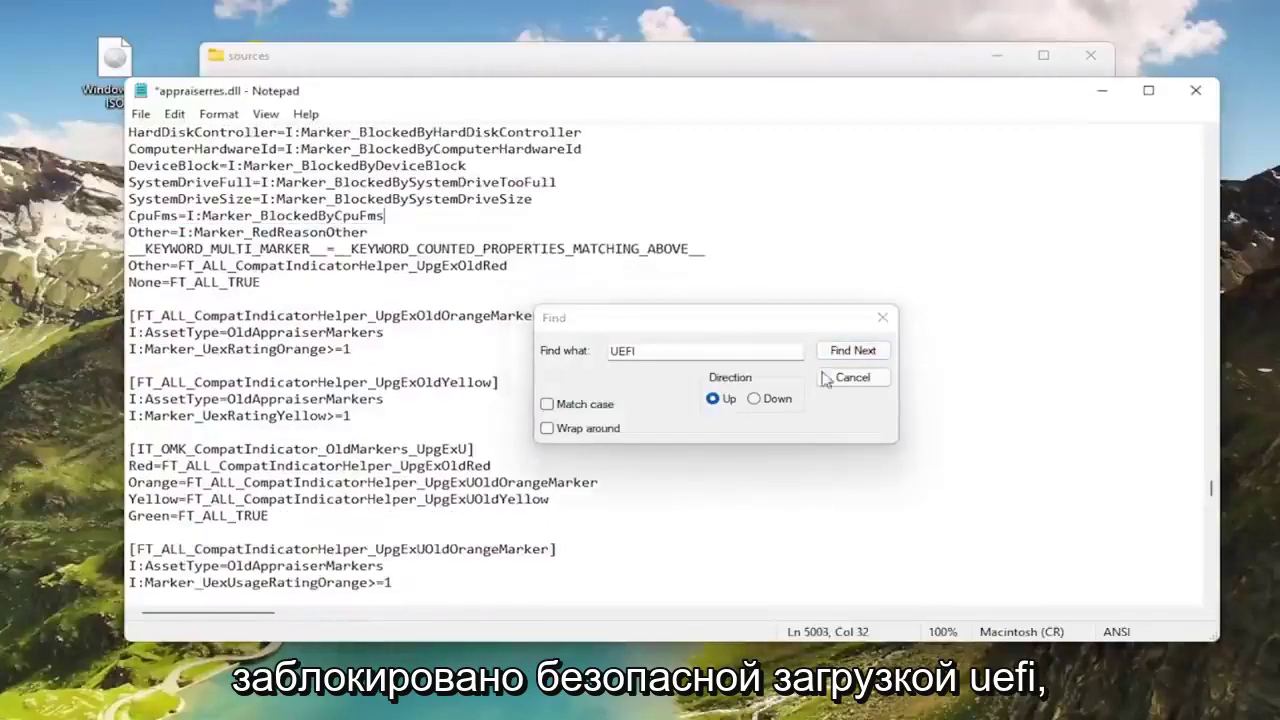
- Delete the line T:DT_ALL_REF_BlockedByUefiSecureBootSV=TRUE and the [DT_ALL_UEF_UefiSecureBootBlockingSV] header above it, keeping the ApplicableTargetsSV line
click(864, 356)
click(864, 352)
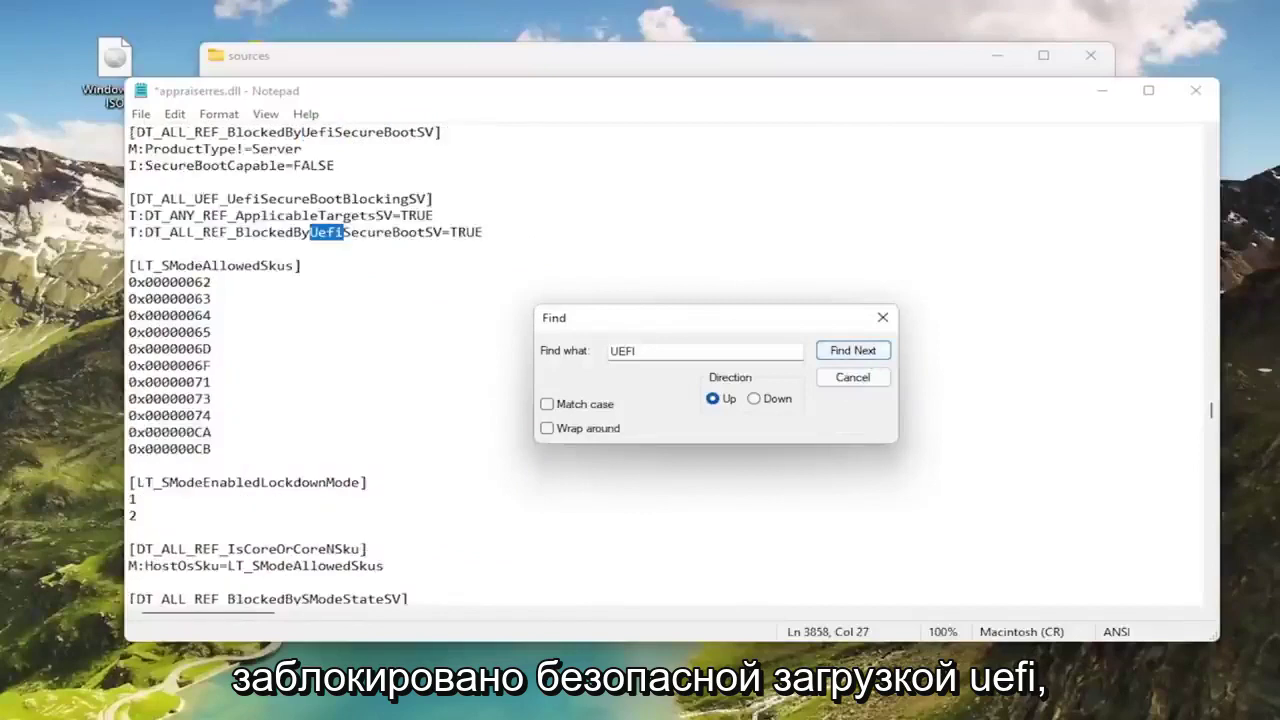
double_click(452, 232)
key(Delete)
scroll(400, 360, up, 2)
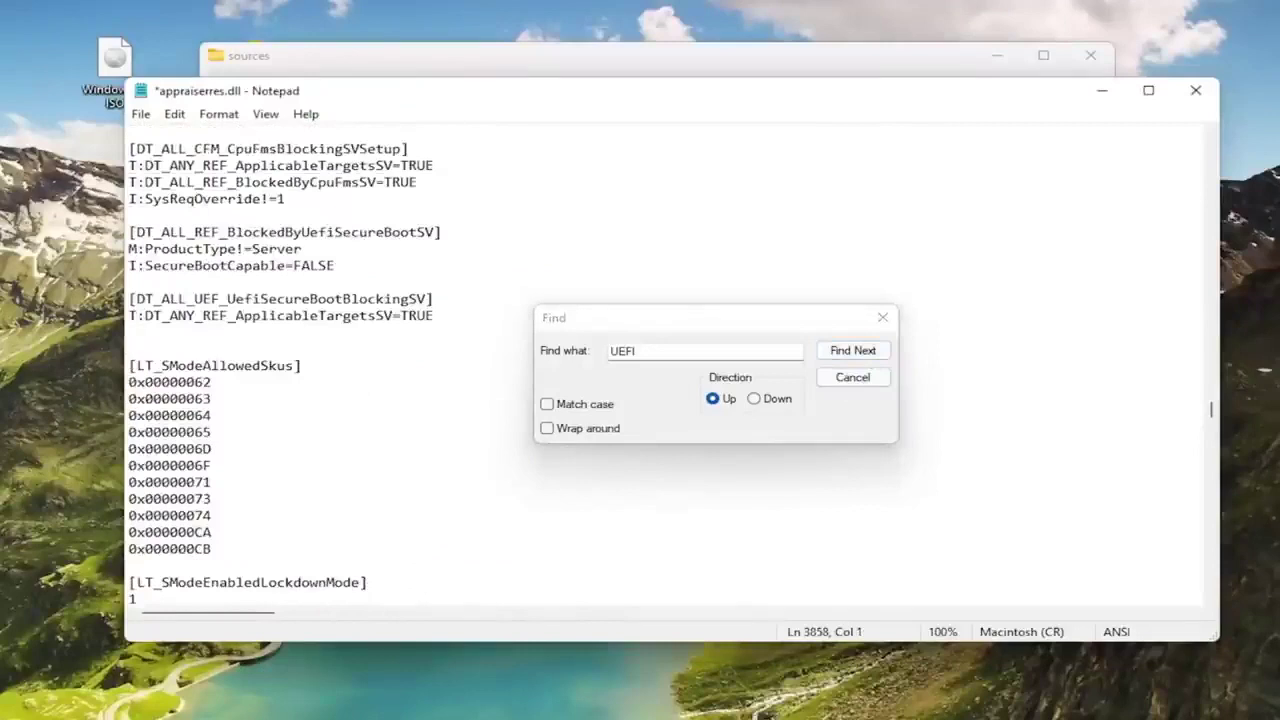
key(BackSpace)
triple_click(361, 298)
key(Delete)
key(BackSpace)
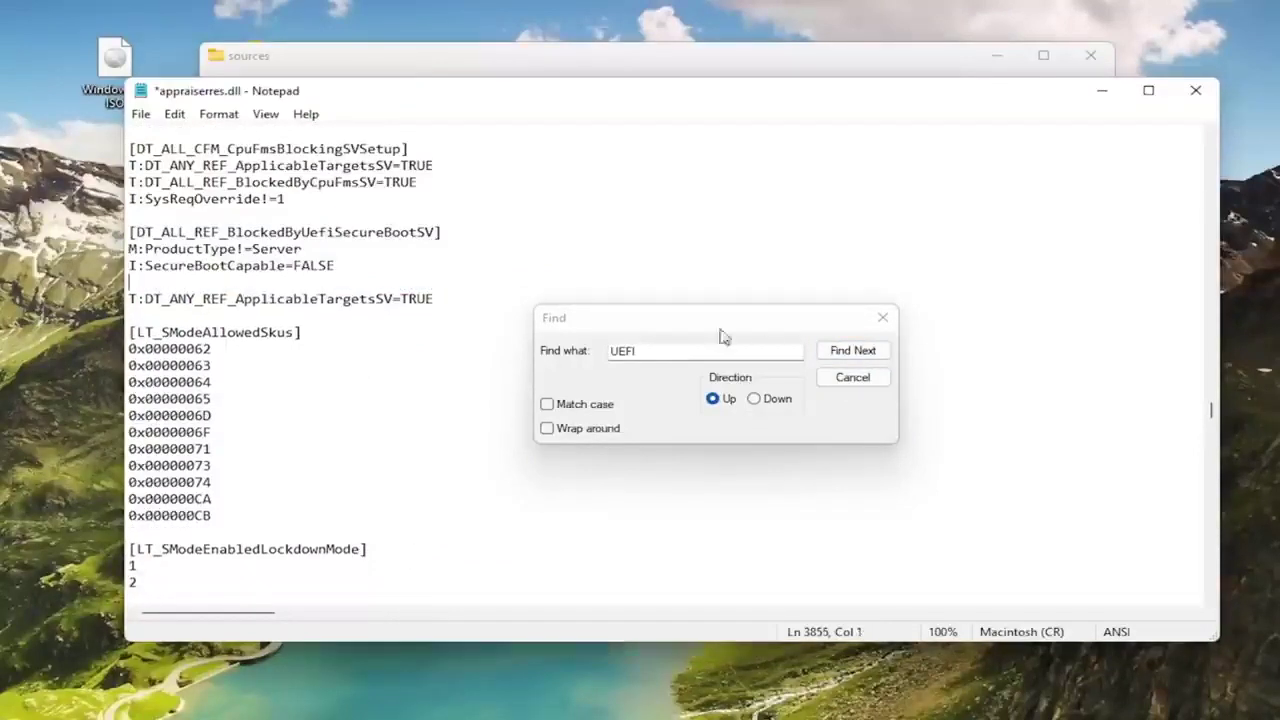
- Find and delete the [DT_ALL_REF_BlockedByUefiSecureBootSV] header, keeping the ProductType and SecureBootCapable lines beneath it
click(858, 350)
double_click(350, 233)
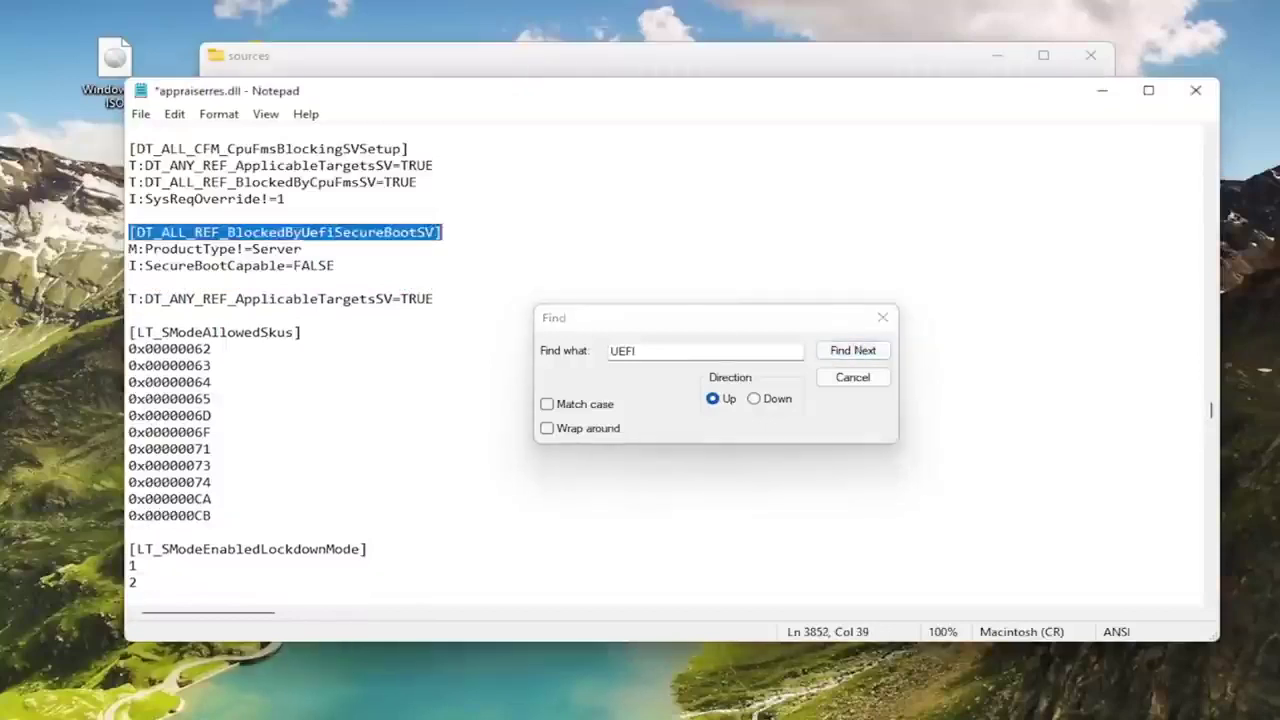
double_click(350, 233)
key(BackSpace)
key(BackSpace)
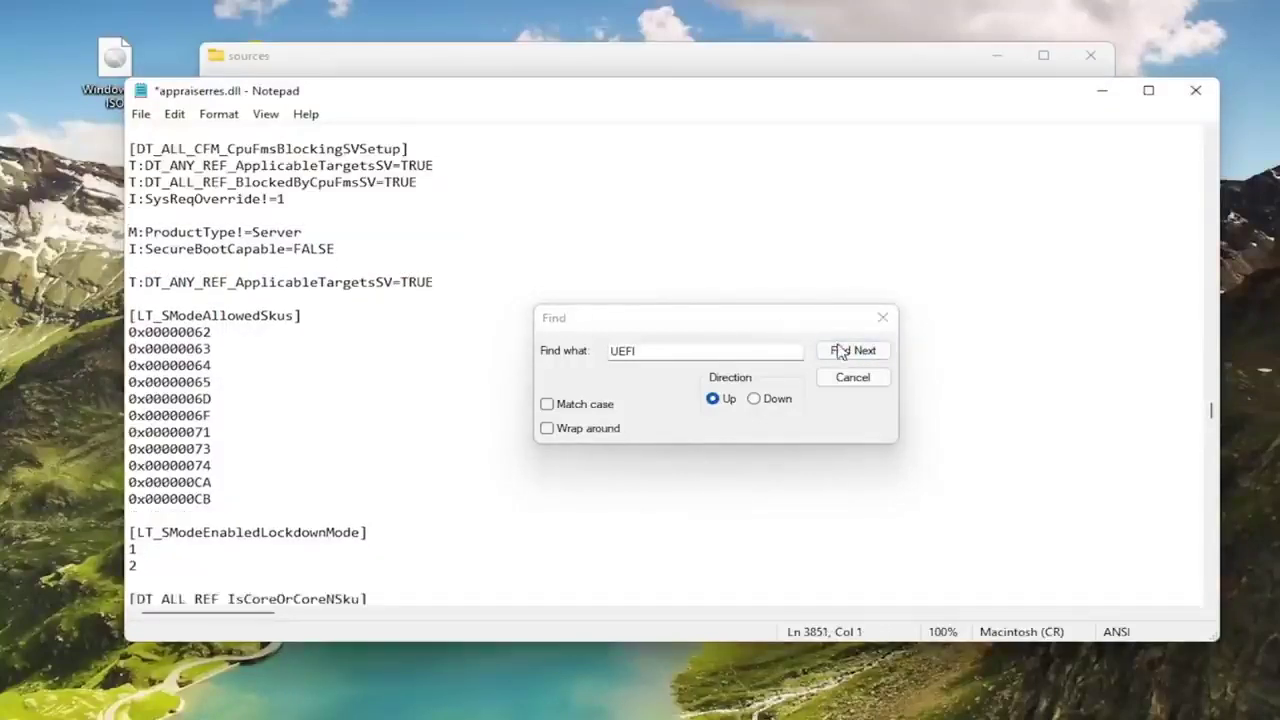
- Find the next UEFI match and delete the line T:DT_ALL_UEF_UefiSecureBootBlockingSV=TRUE from the [DT_ANY_SVH_BlockingSV] section
click(840, 352)
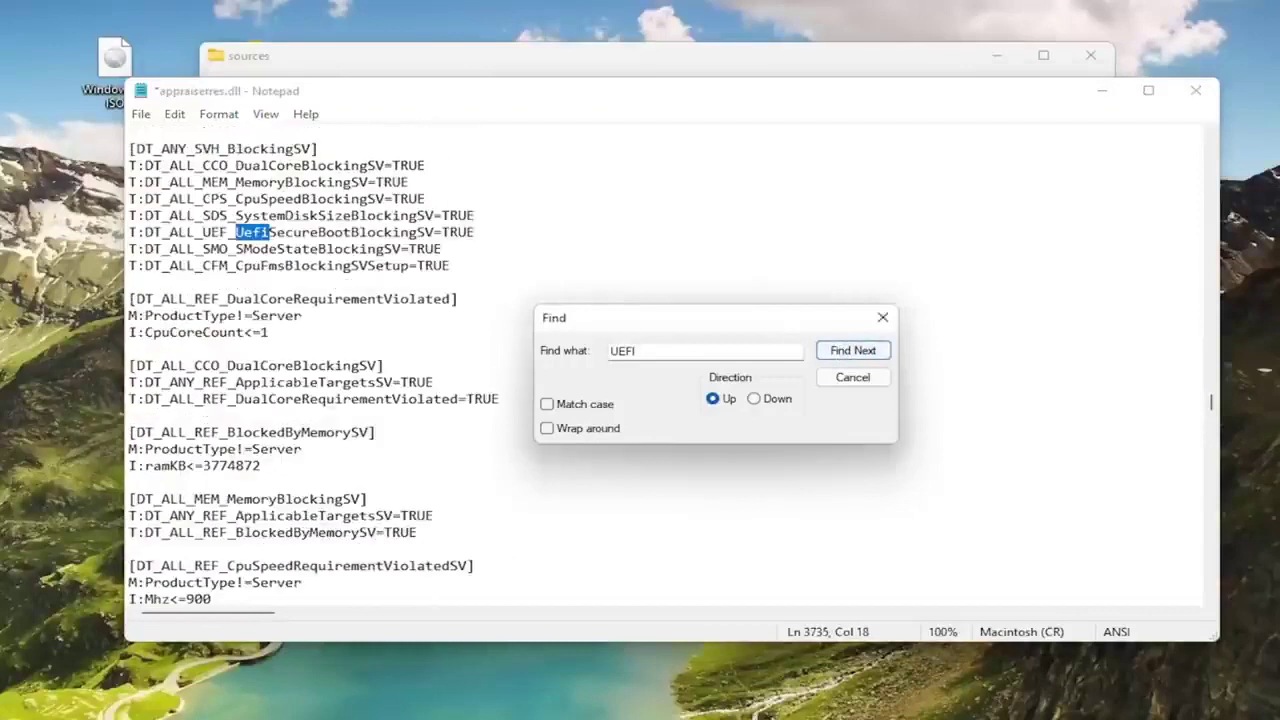
triple_click(361, 231)
key(Delete)
key(BackSpace)
- Find the next UEFI match and delete the line UefiSecureBoot=I:AssetType below the SystemDiskSize entry
click(845, 357)
click(220, 132)
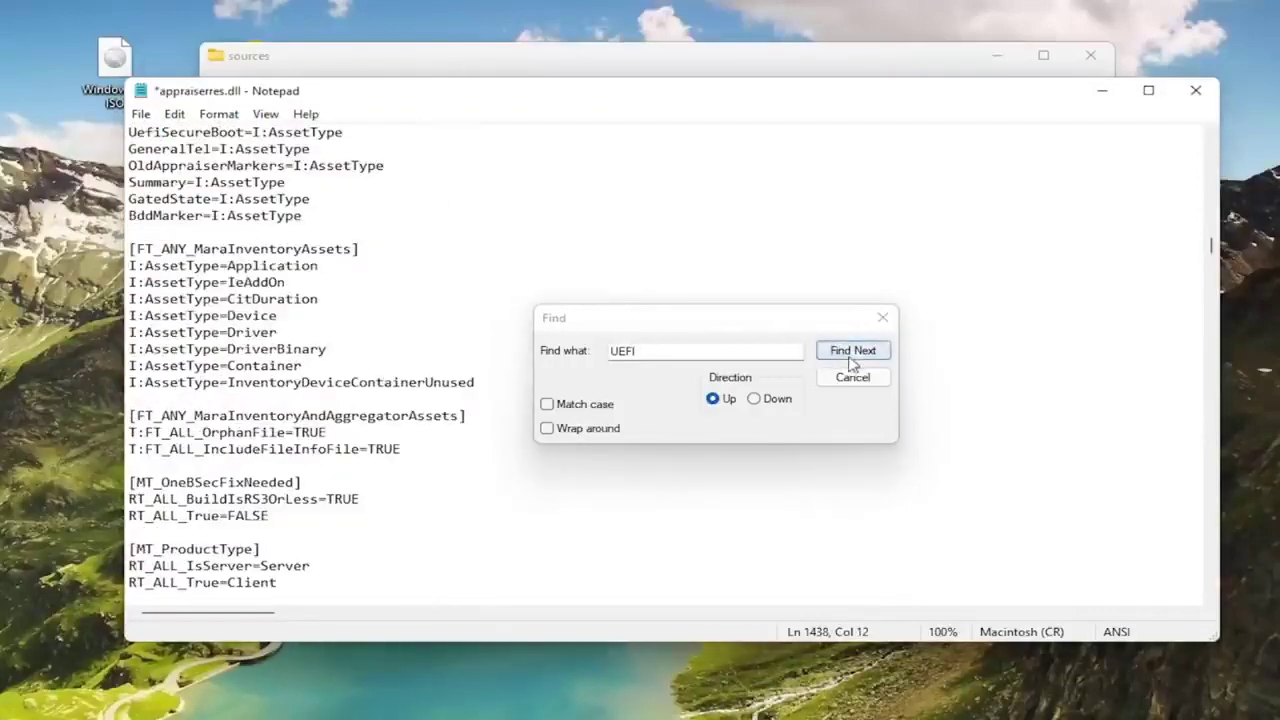
click(853, 352)
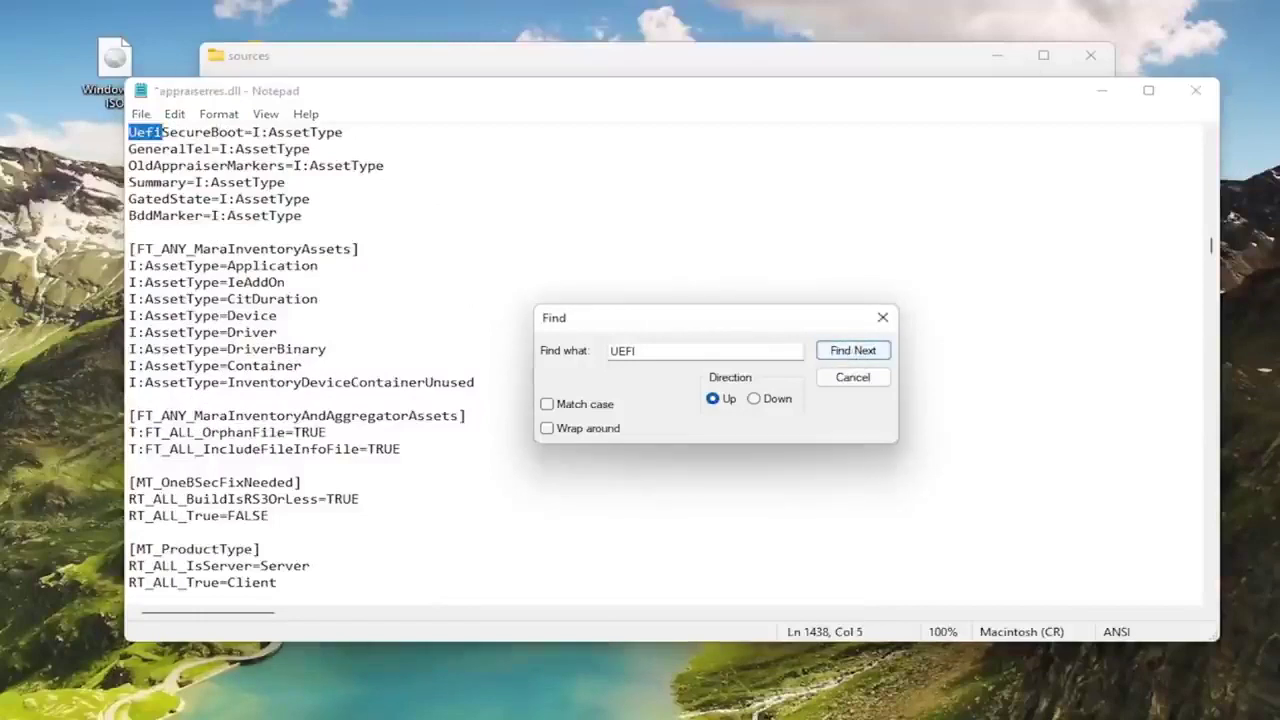
triple_click(240, 132)
key(BackSpace)
key(BackSpace)
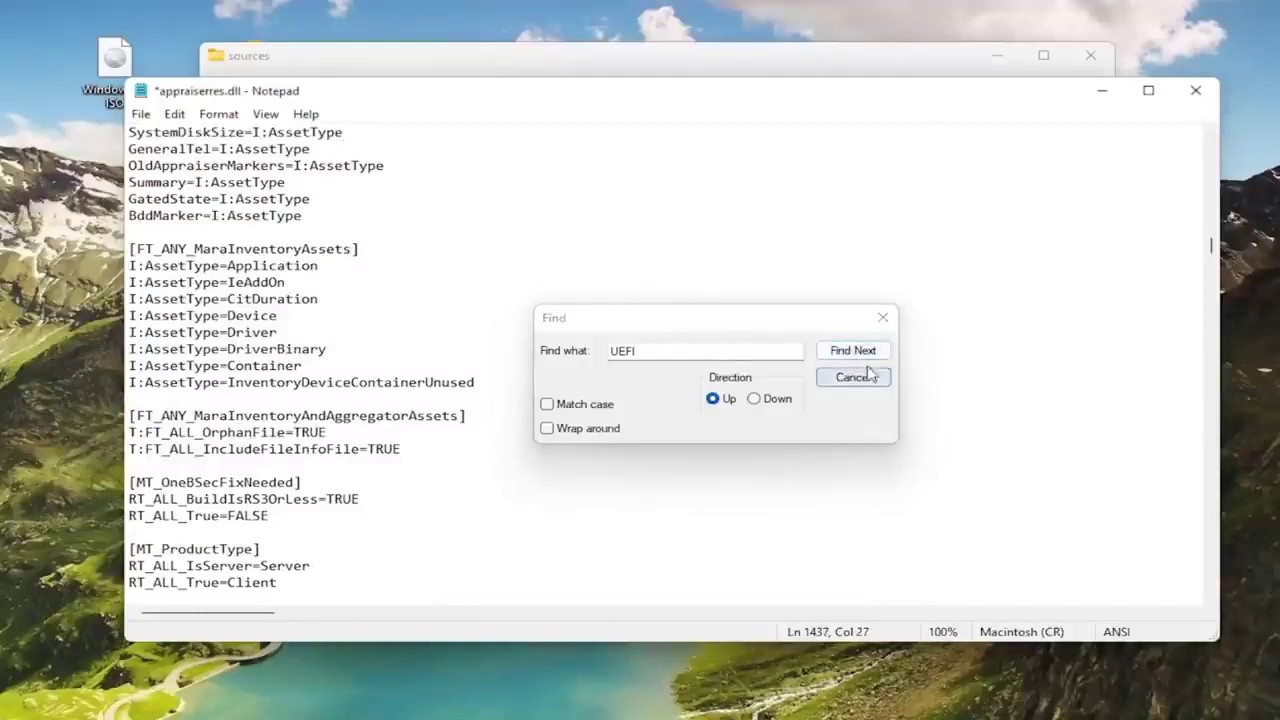
- Find the next UEFI match and delete the line UEF=FT_ALL_AssetTypesForUefiSecureBoot between the SDS and SMO entries
click(865, 358)
scroll(460, 200, up, 2)
drag(443, 233, 129, 233)
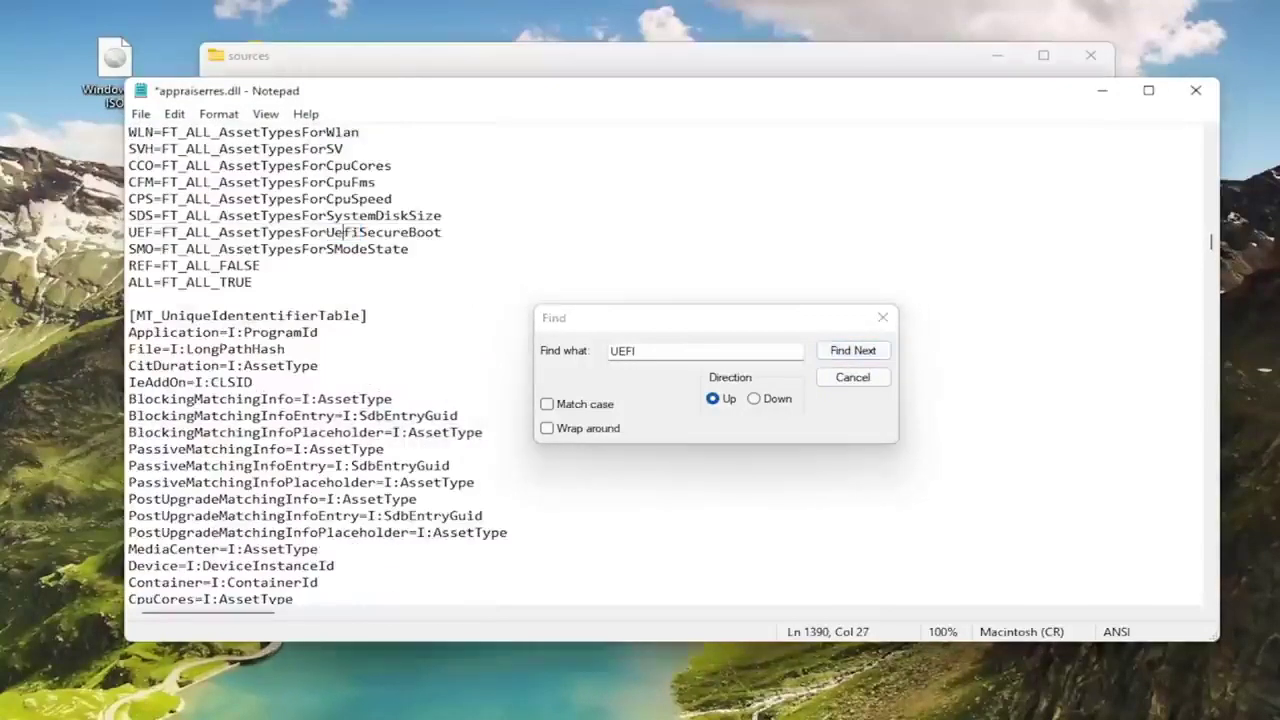
key(BackSpace)
key(BackSpace)
- Find the next UEFI match and delete the UefiSecureBoot line above Container, in the list preceding [LT_AssetTypesForFileInfo]
click(848, 352)
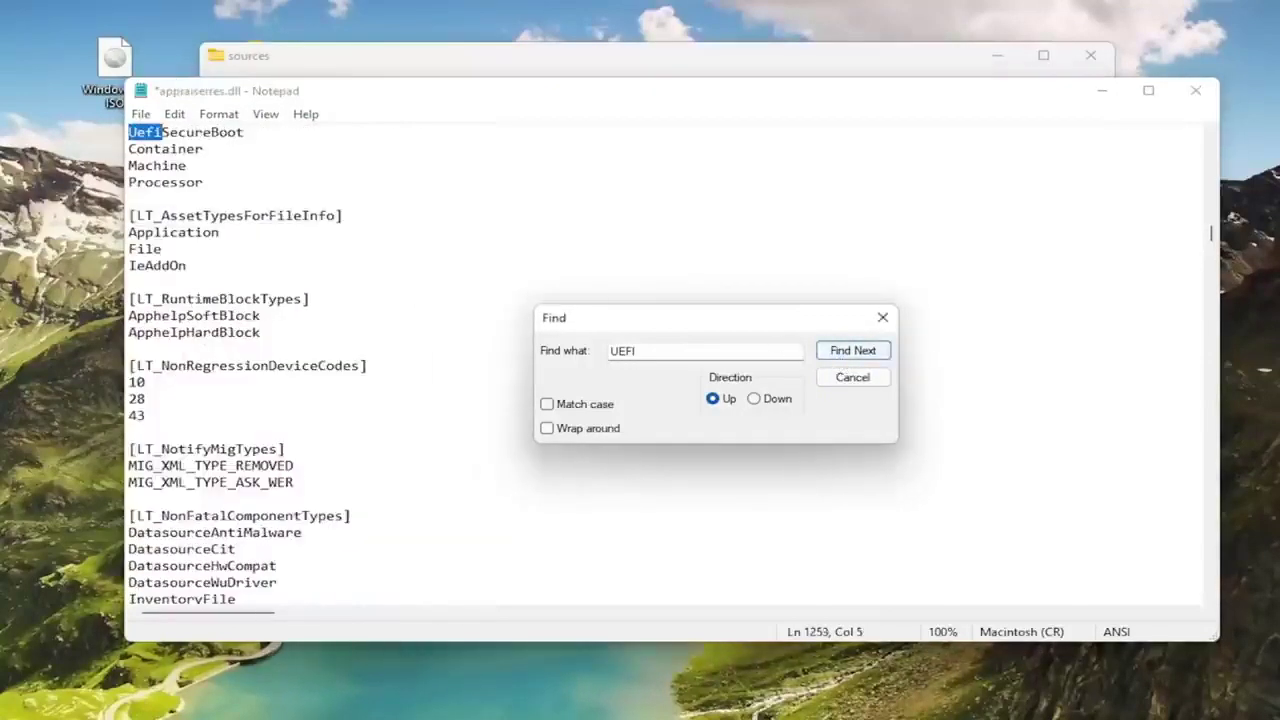
drag(245, 133, 129, 133)
key(BackSpace)
key(BackSpace)
- Find the next UEFI match and delete the UefiSecureBoot line between SystemDiskSize and Wlan, above [LT_AssetTypesToAlwaysIncludeInTelemetry]
click(857, 356)
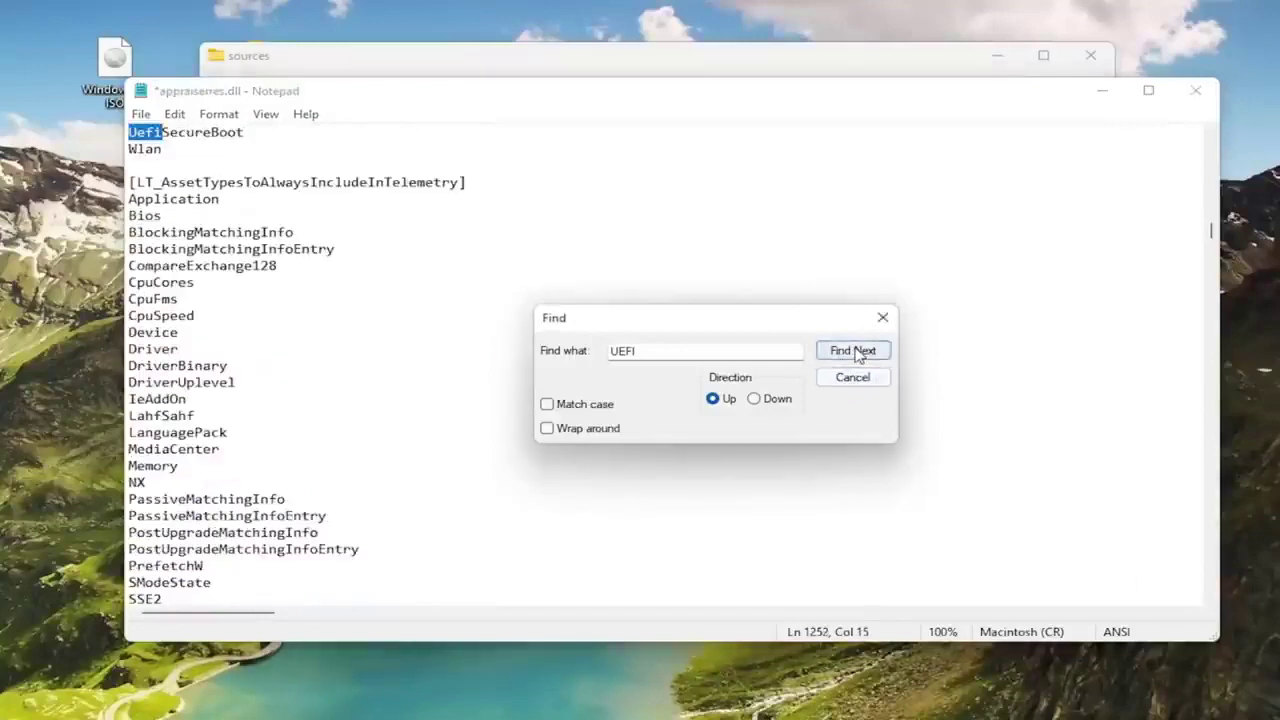
scroll(460, 220, up, 2)
double_click(185, 232)
key(BackSpace)
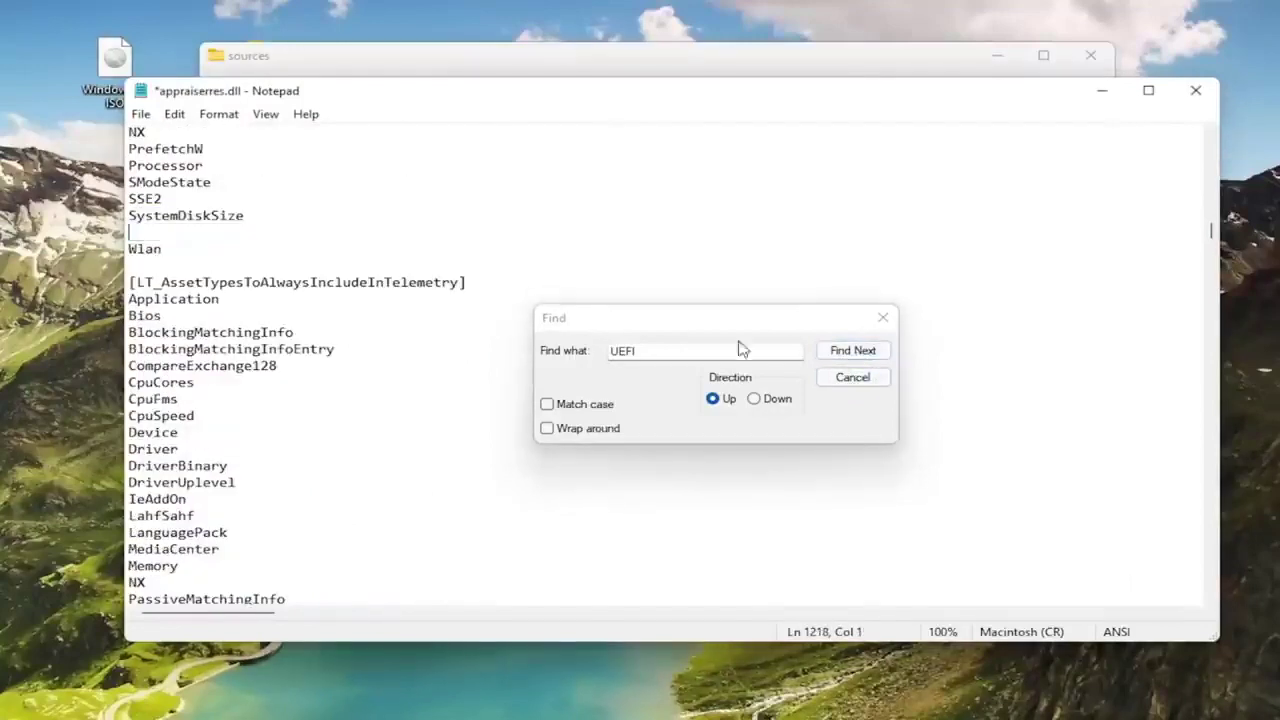
key(BackSpace)
- Find the next UEFI match and delete the [LT_AssetTypesForUefiSecureBoot] header together with its UefiSecureBoot entry
click(852, 351)
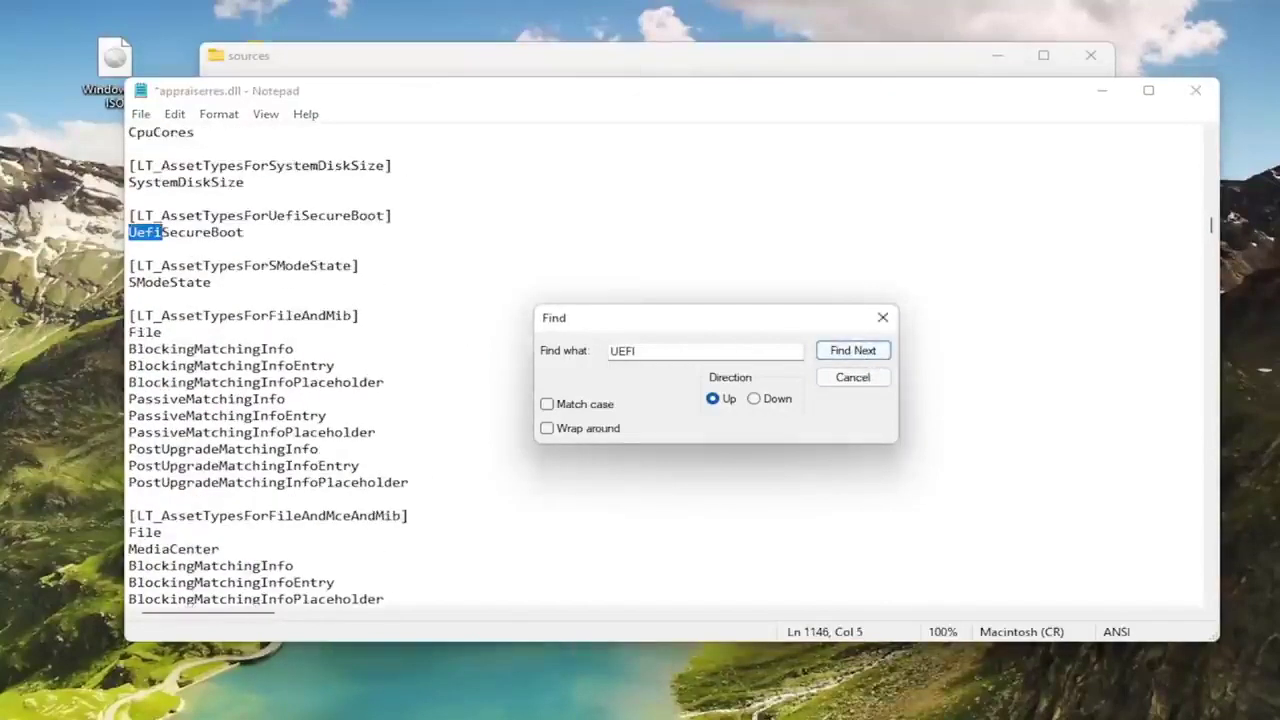
double_click(186, 232)
drag(250, 247, 129, 216)
key(BackSpace)
key(BackSpace)
key(Left)
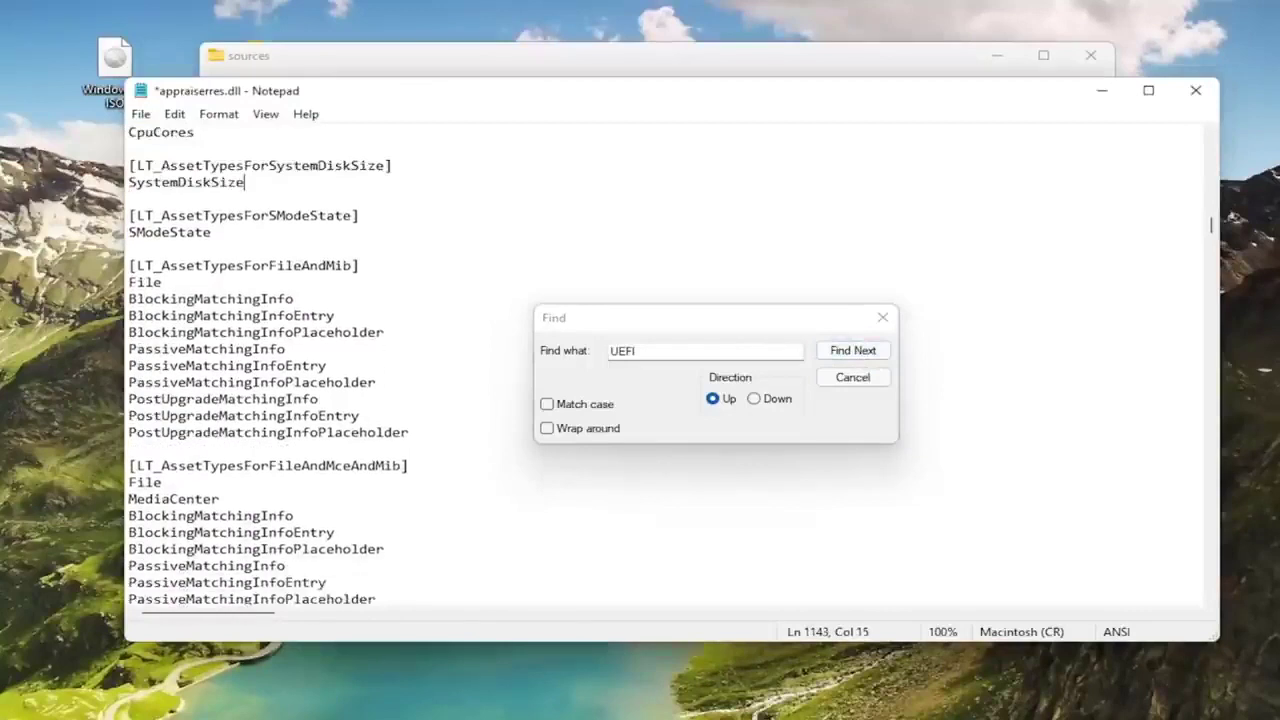
- Find the next UEFI match and delete the UefiSecureBoot line from the [LT_AssetTypesForSV] section
click(853, 351)
click(853, 351)
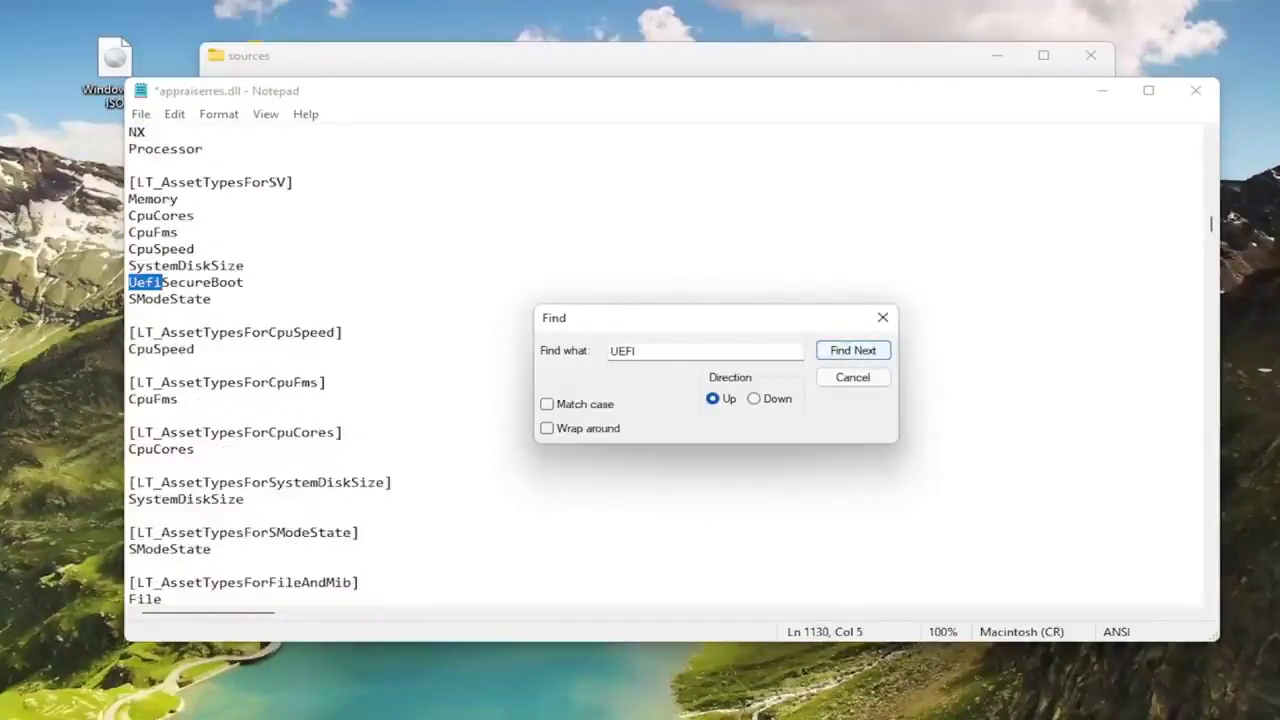
key(shift+End)
key(BackSpace)
key(BackSpace)
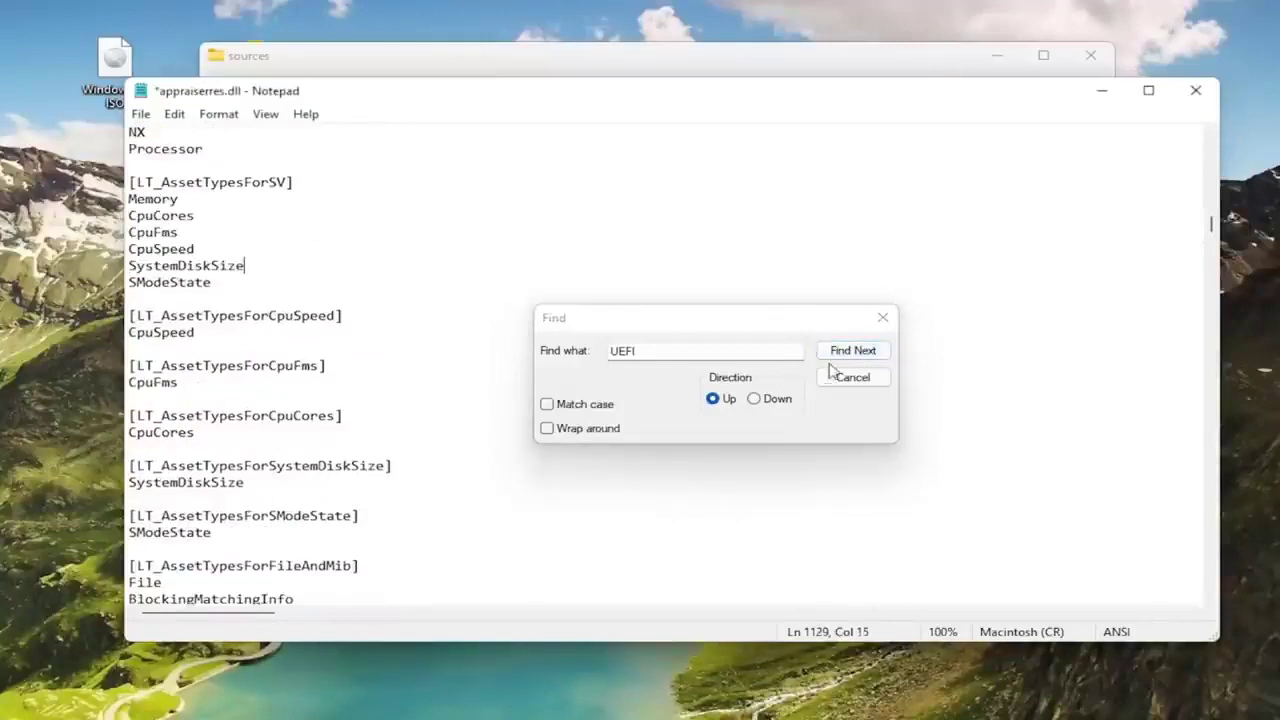
- Find the next UEFI match and delete the UefiSecureBoot line in the list preceding [LT_AssetTypesForDeviceAndDriver]
click(836, 356)
key(shift+End)
key(BackSpace)
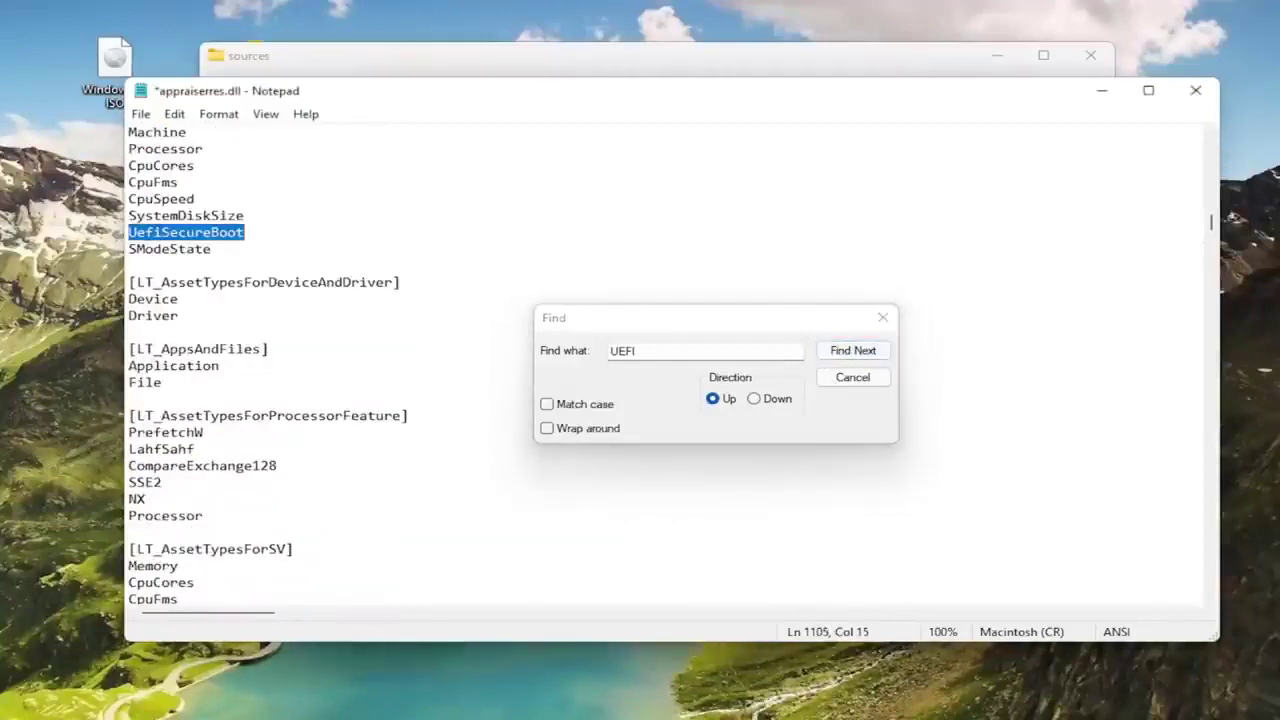
key(BackSpace)
- Find the next UEFI match and delete the UefiSecureBoot line in the list preceding [LT_AssetTypesForSetupGatedScan]
click(878, 351)
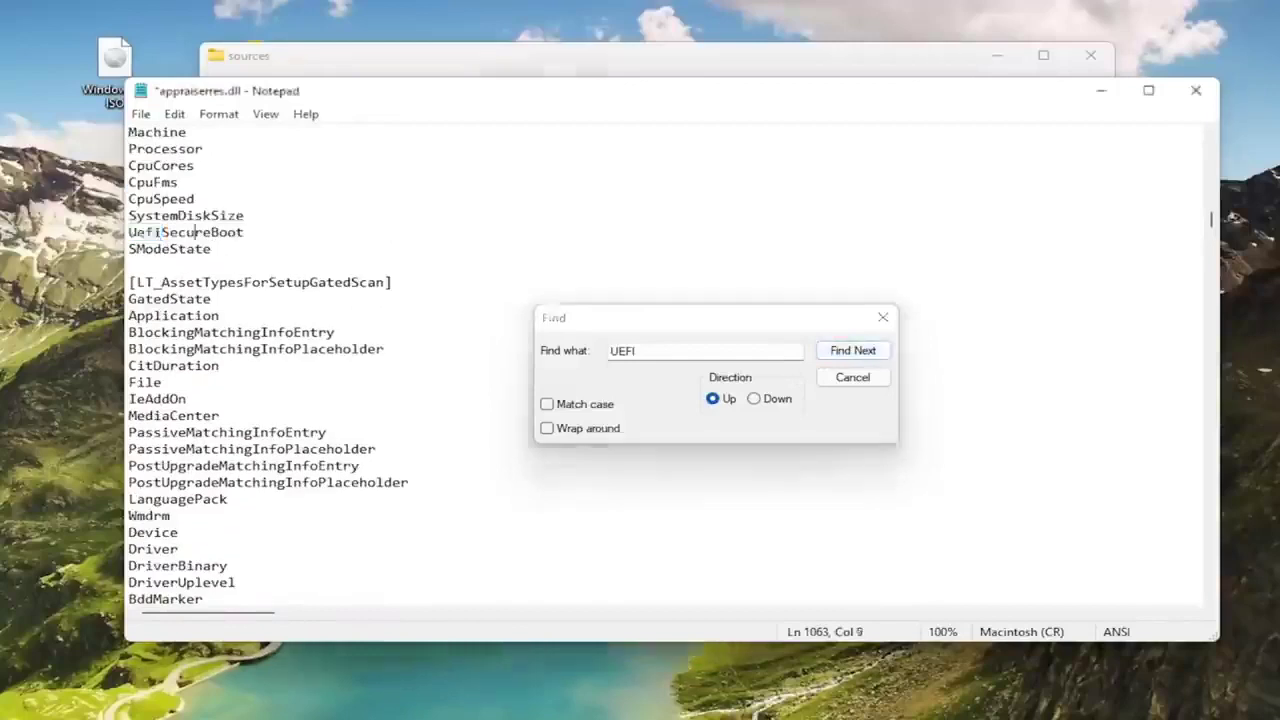
key(shift+End)
key(BackSpace)
key(BackSpace)
- Find the next UEFI match and delete the [FT_ALL_CompatMarker_BlockedByUefiSecureBoot] header
click(852, 350)
scroll(664, 365, up, 2)
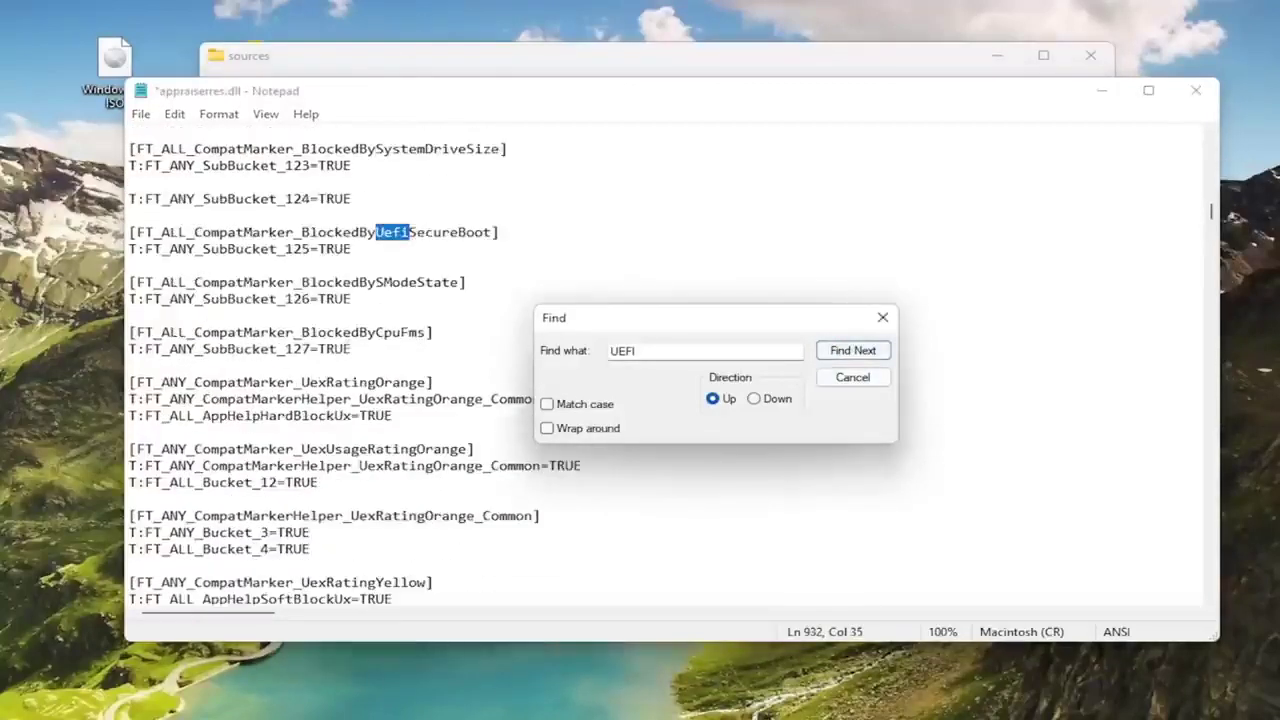
double_click(351, 232)
click(351, 232)
double_click(351, 232)
key(BackSpace)
key(BackSpace)
- Find the next UEFI match and delete the line I:AssetType=LT_AssetTypesForUefiSecureBoot
click(878, 358)
scroll(500, 255, up, 2)
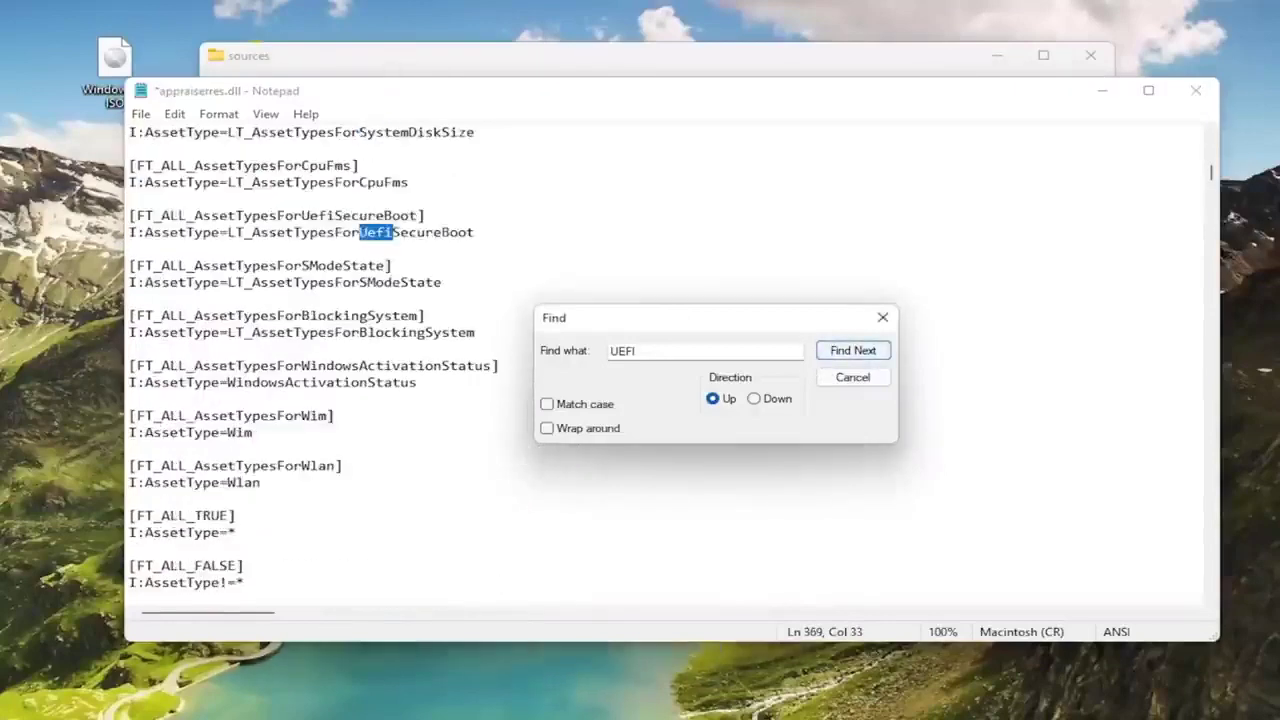
click(425, 232)
key(Home)
key(shift+End)
key(BackSpace)
key(BackSpace)
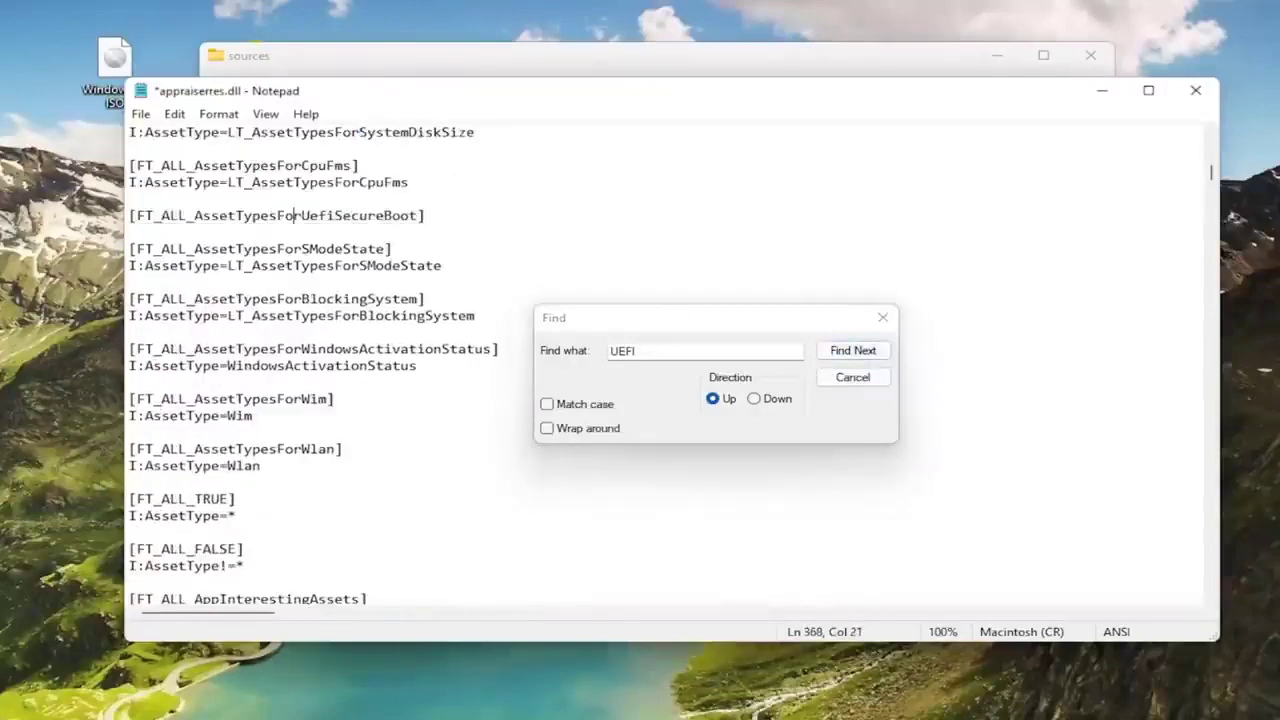
- Delete the [FT_ALL_AssetTypesForUefiSecureBoot] header and the leftover blank line above [FT_ALL_AssetTypesForSModeState]
key(shift+Home)
key(BackSpace)
key(BackSpace)
key(BackSpace)
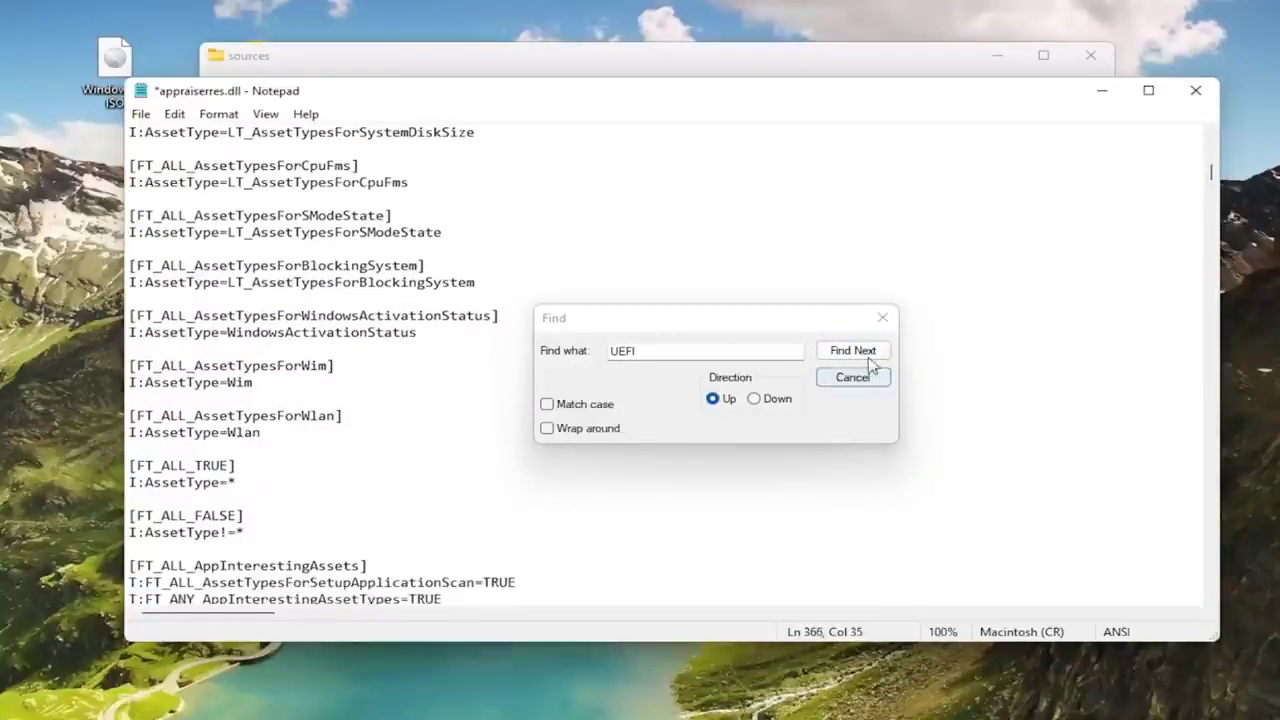
- Search upward once more for any remaining UEFI entries and close the search
click(866, 355)
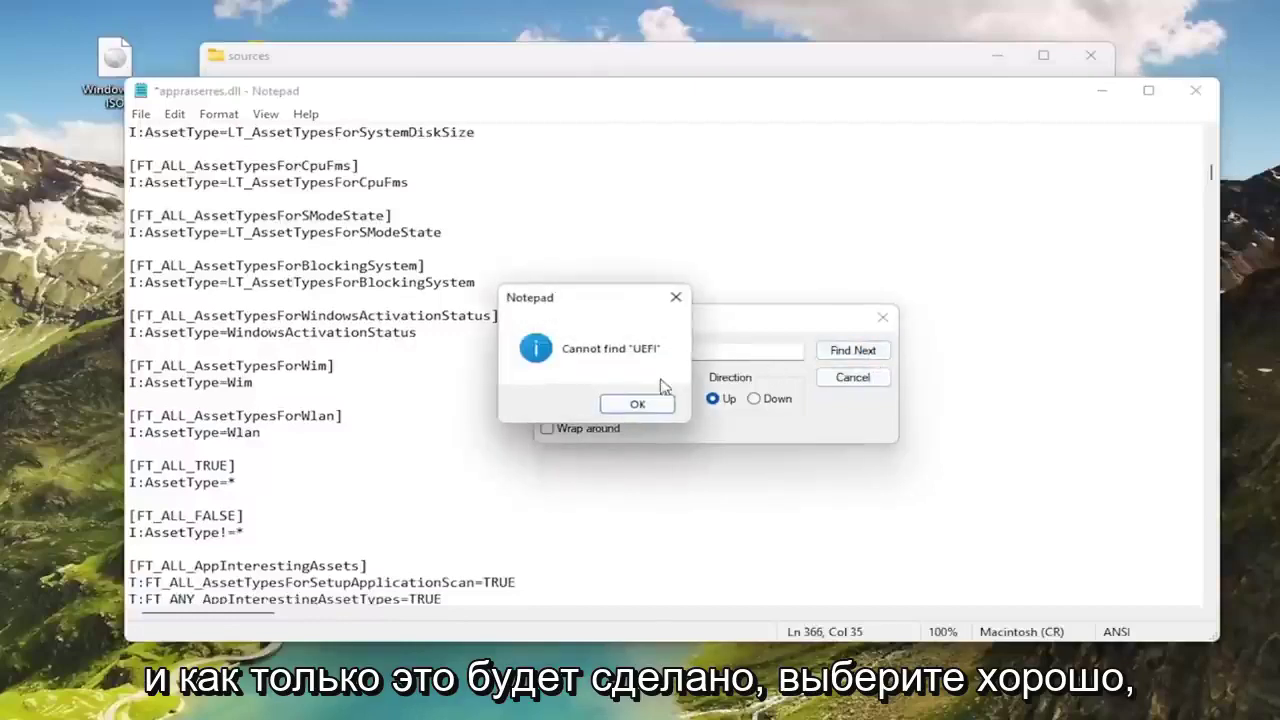
click(643, 403)
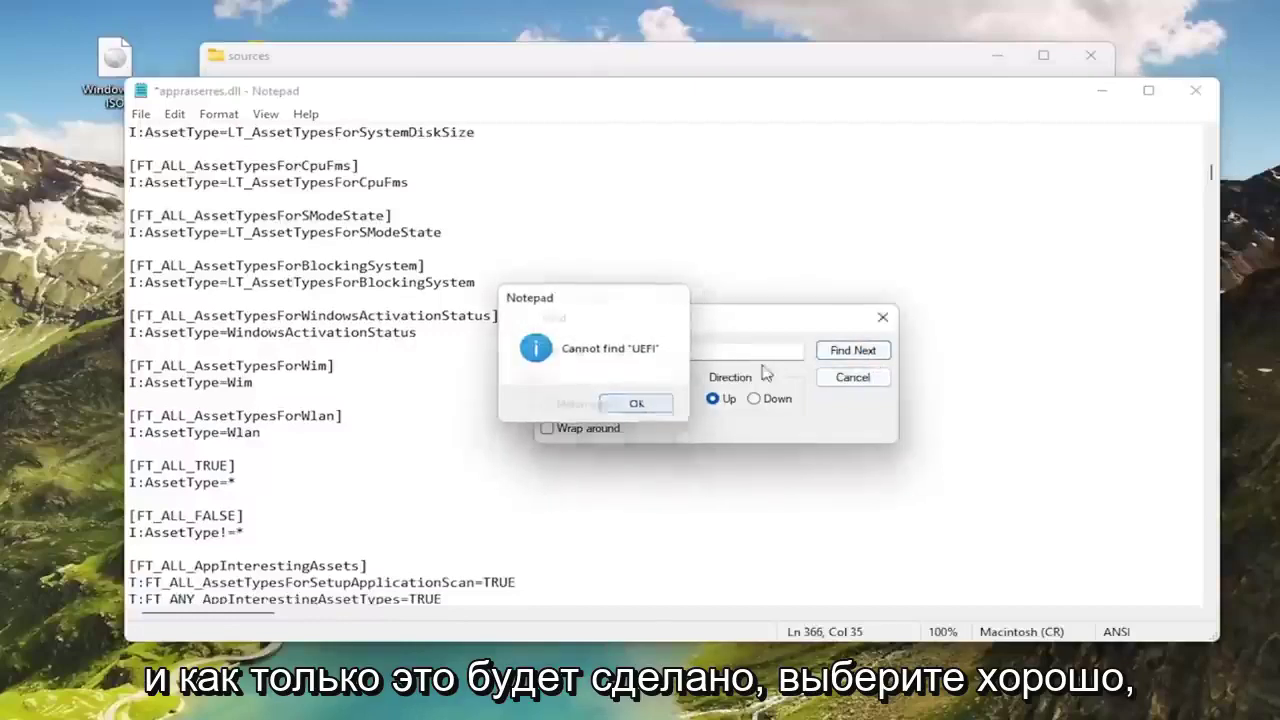
click(855, 376)
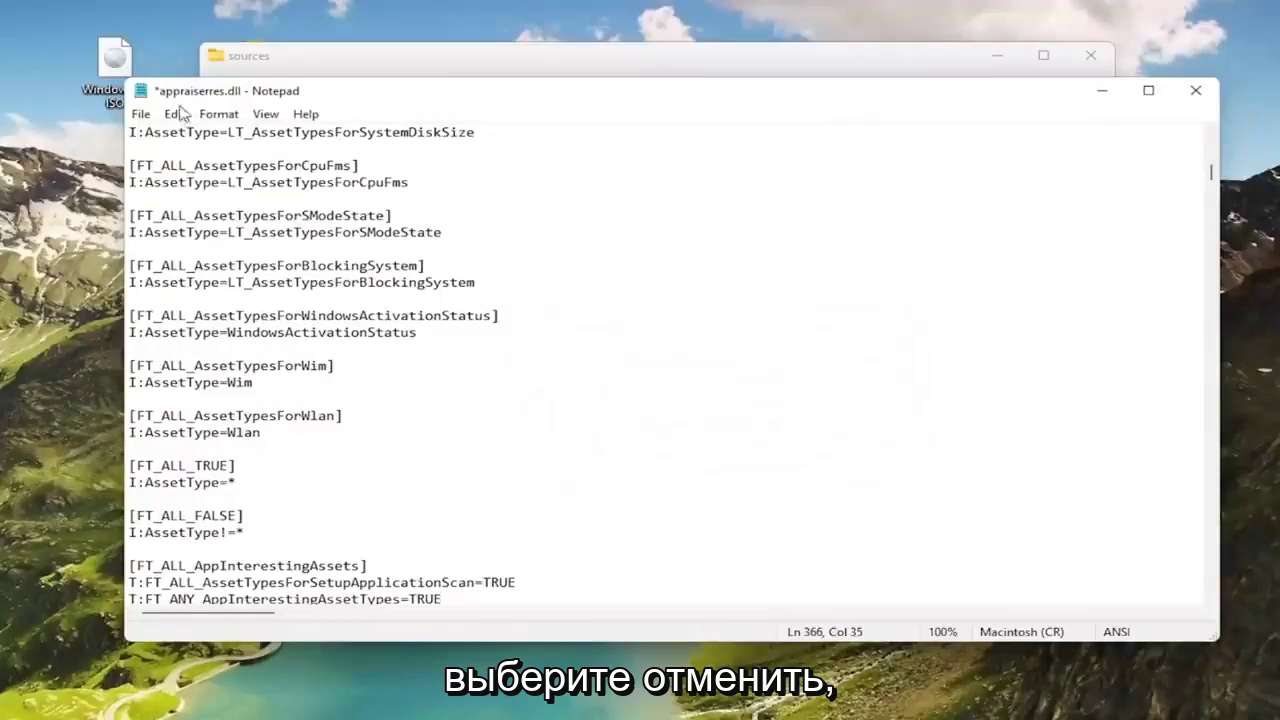
- Start saving the edited appraiserres.dll under Save As with the file type All Files
click(143, 114)
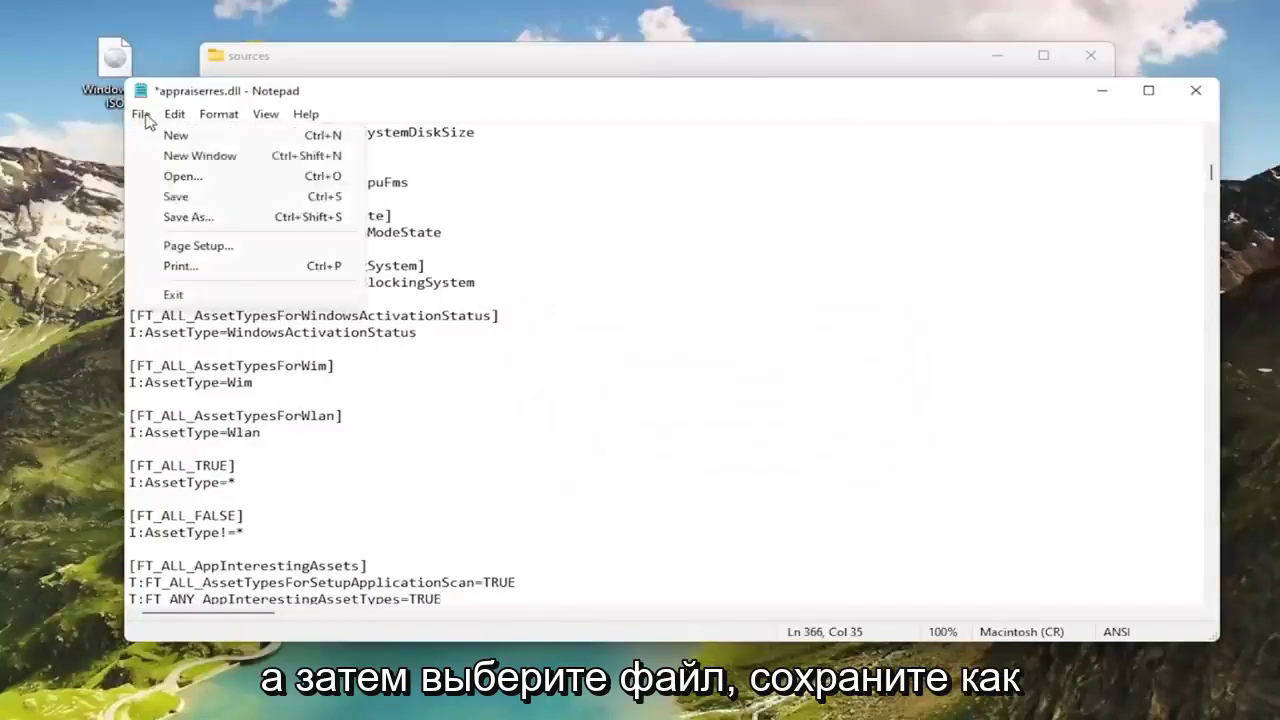
click(175, 218)
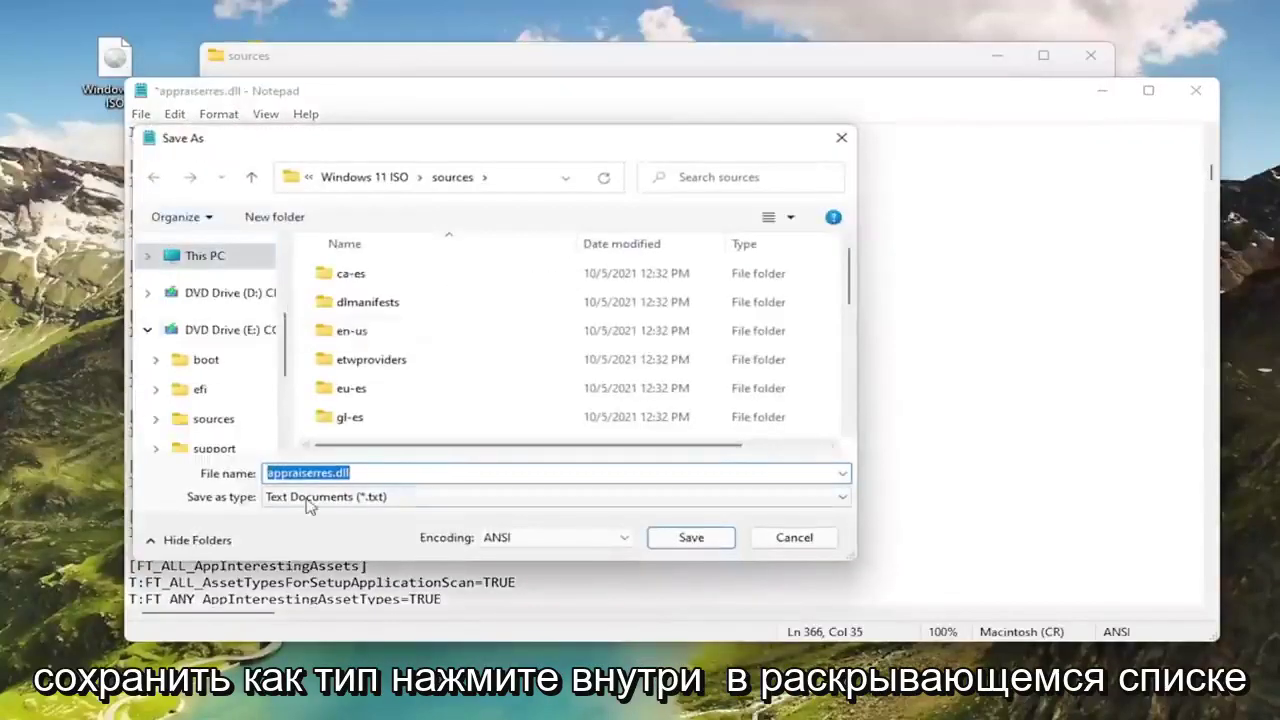
click(309, 500)
click(287, 529)
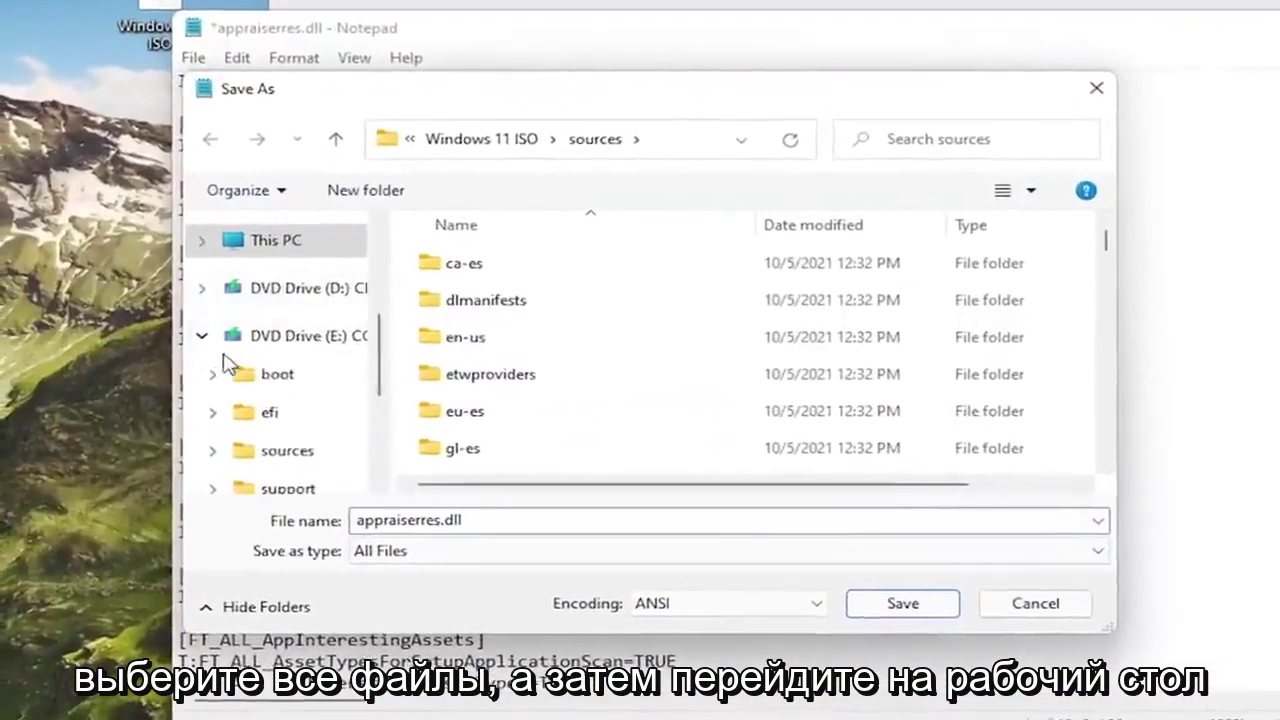
- Save appraiserres.dll into the sources folder of the desktop's Windows 11 ISO folder, replacing the existing file
scroll(250, 320, up, 5)
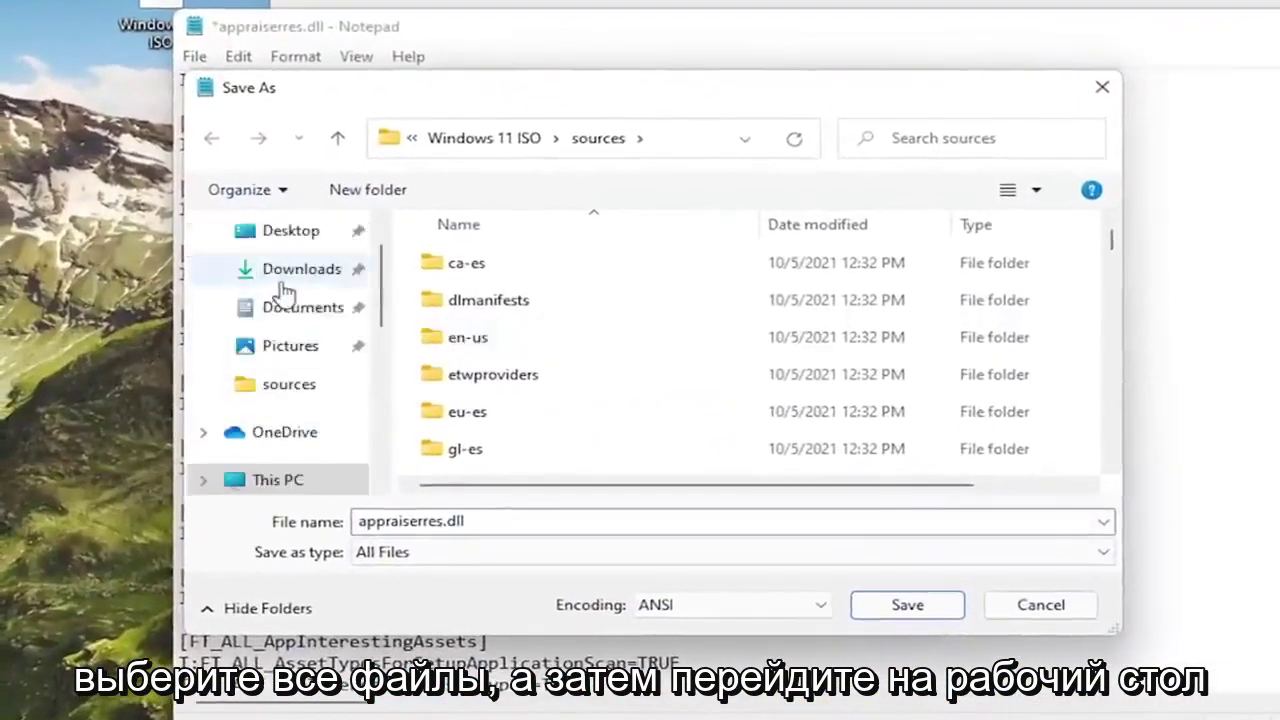
click(251, 245)
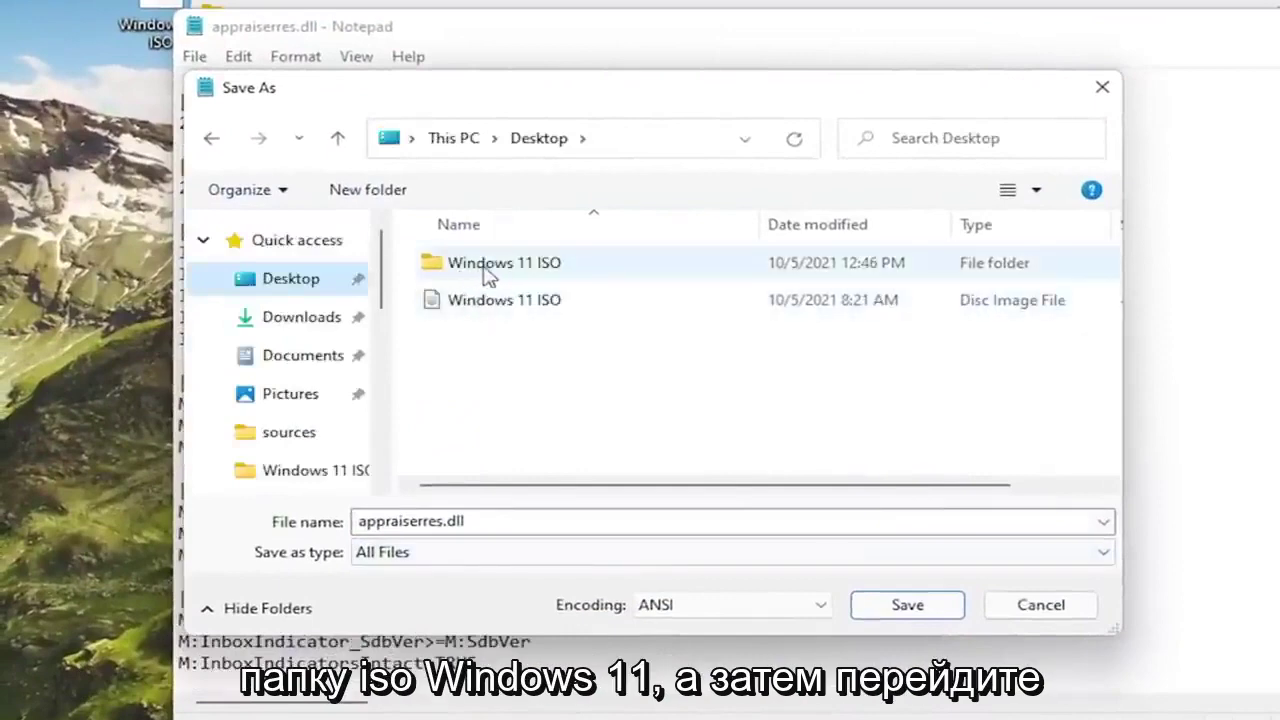
click(488, 277)
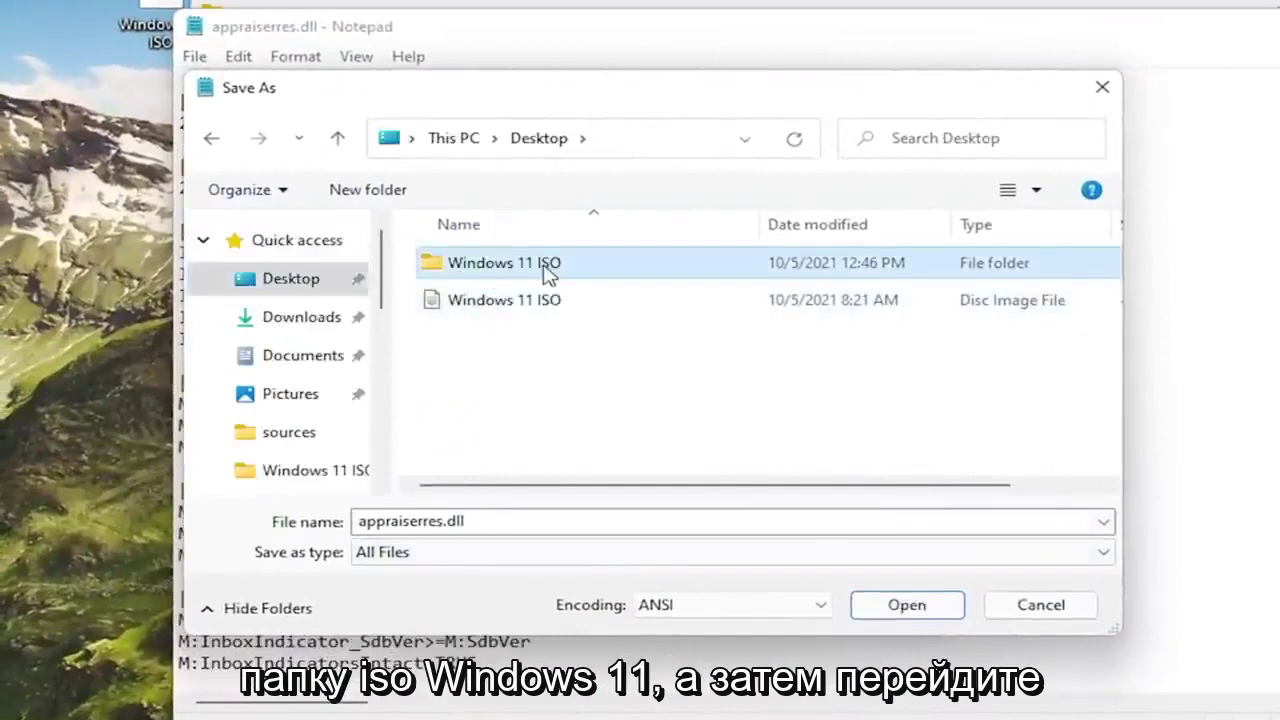
double_click(545, 275)
double_click(472, 340)
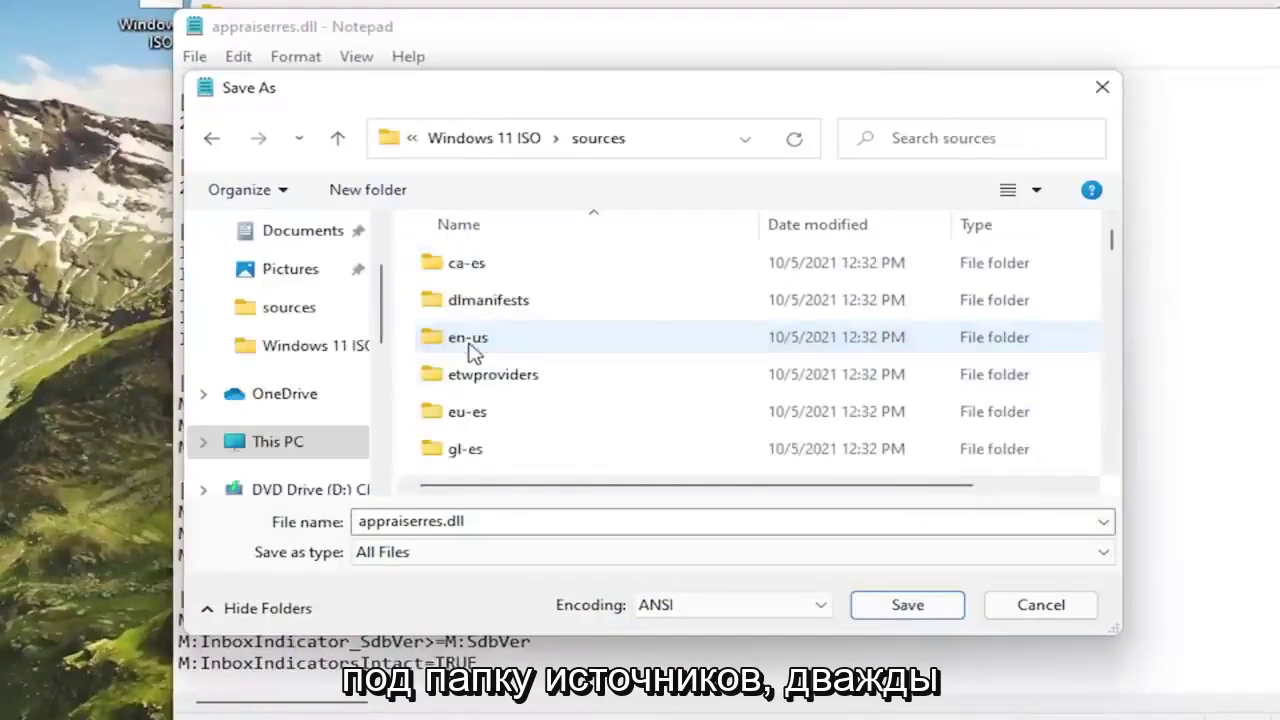
scroll(557, 417, down, 10)
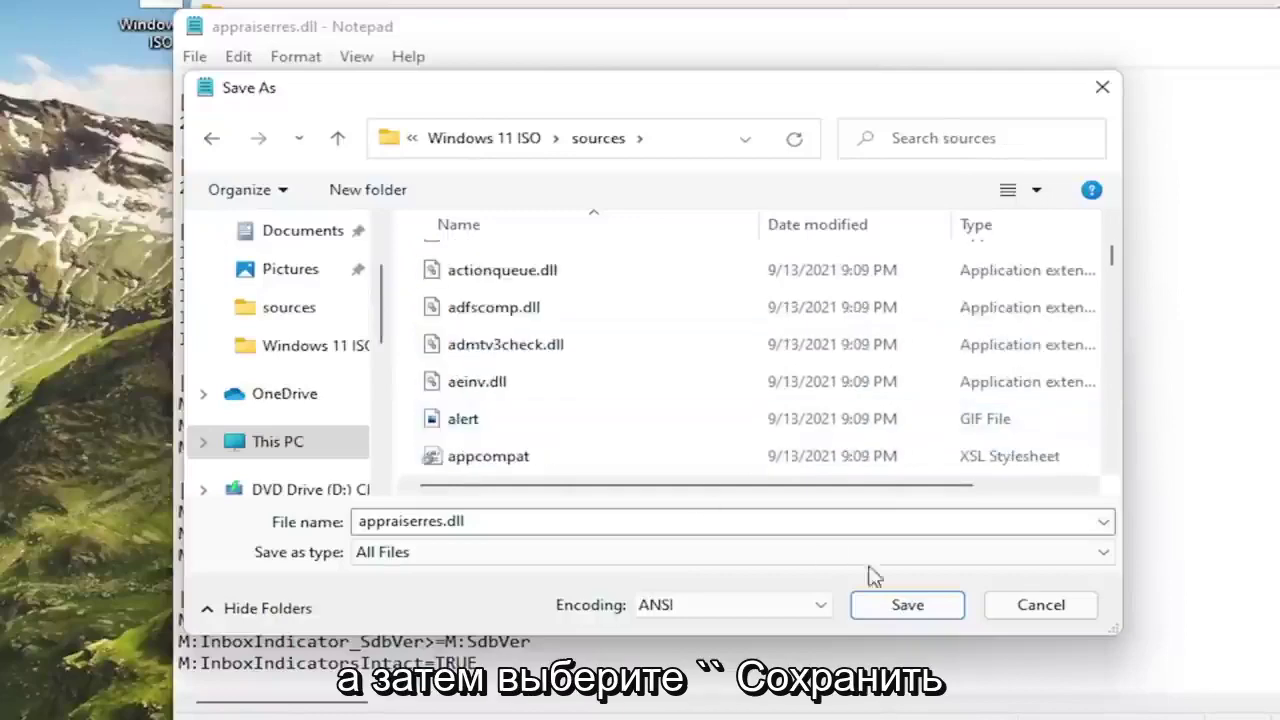
click(907, 607)
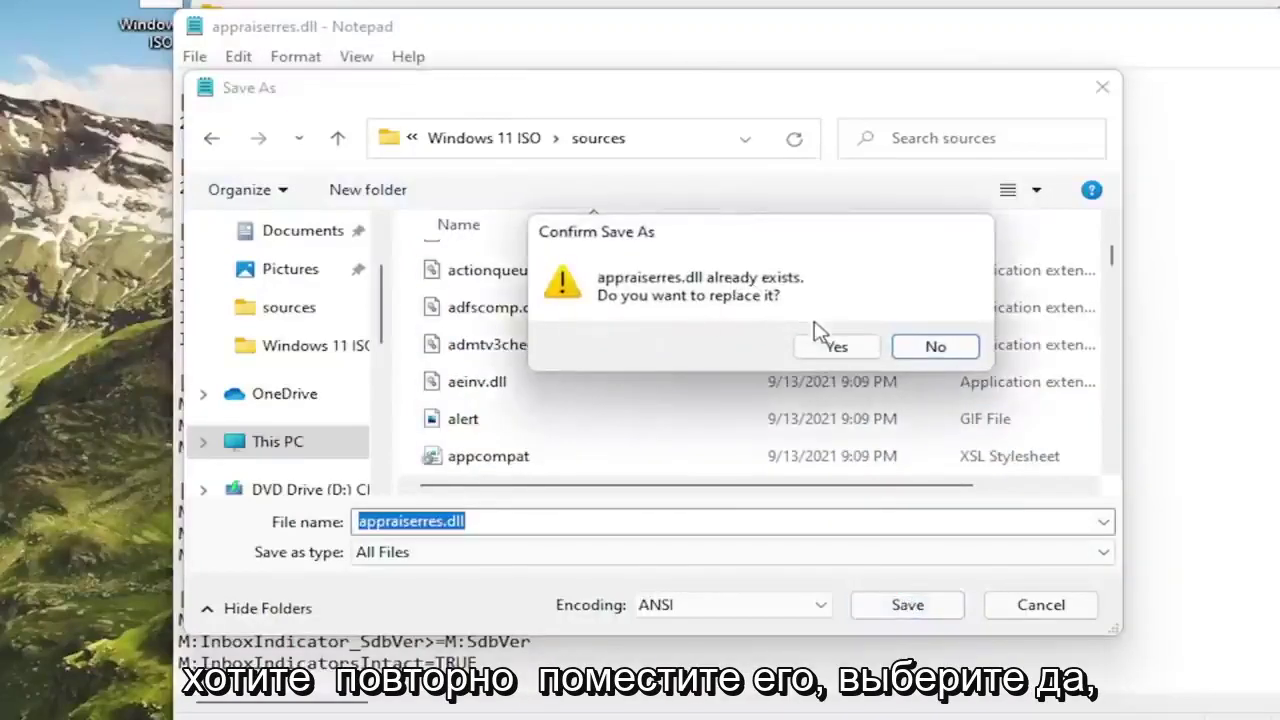
click(834, 345)
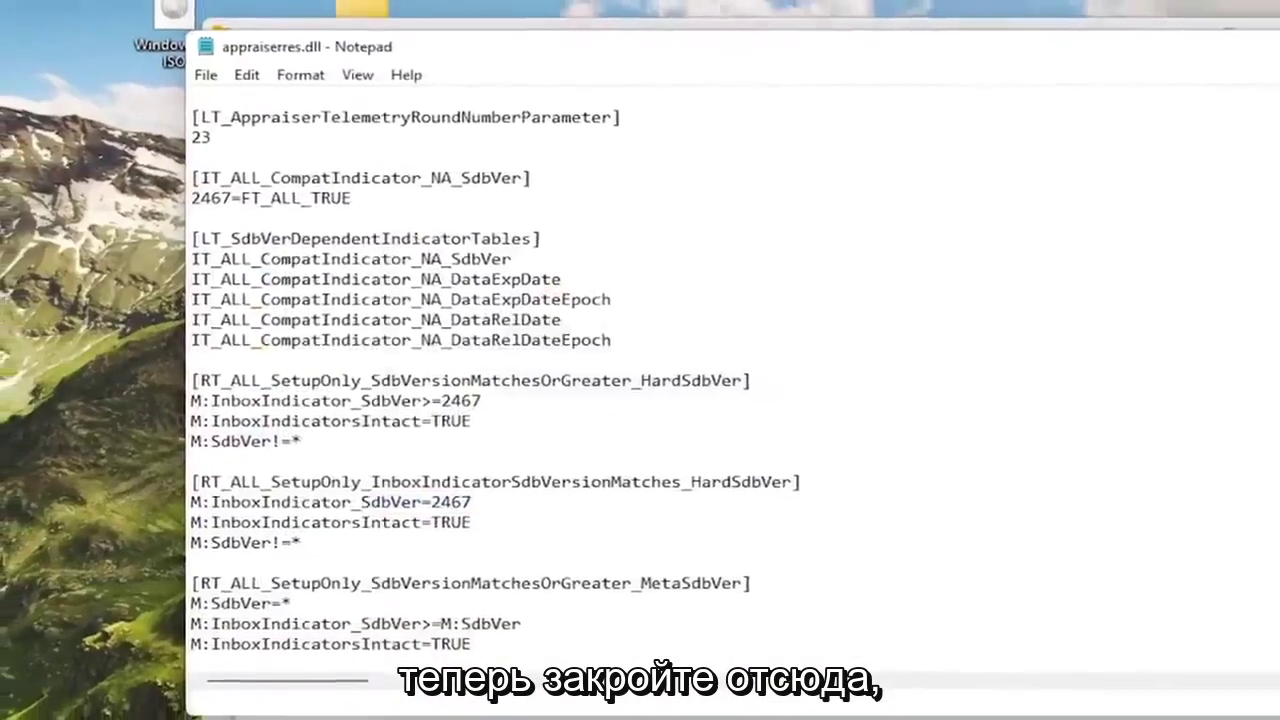
- Close the text editor and the open folder windows to return to the desktop
click(1270, 48)
click(1241, 87)
click(1211, 60)
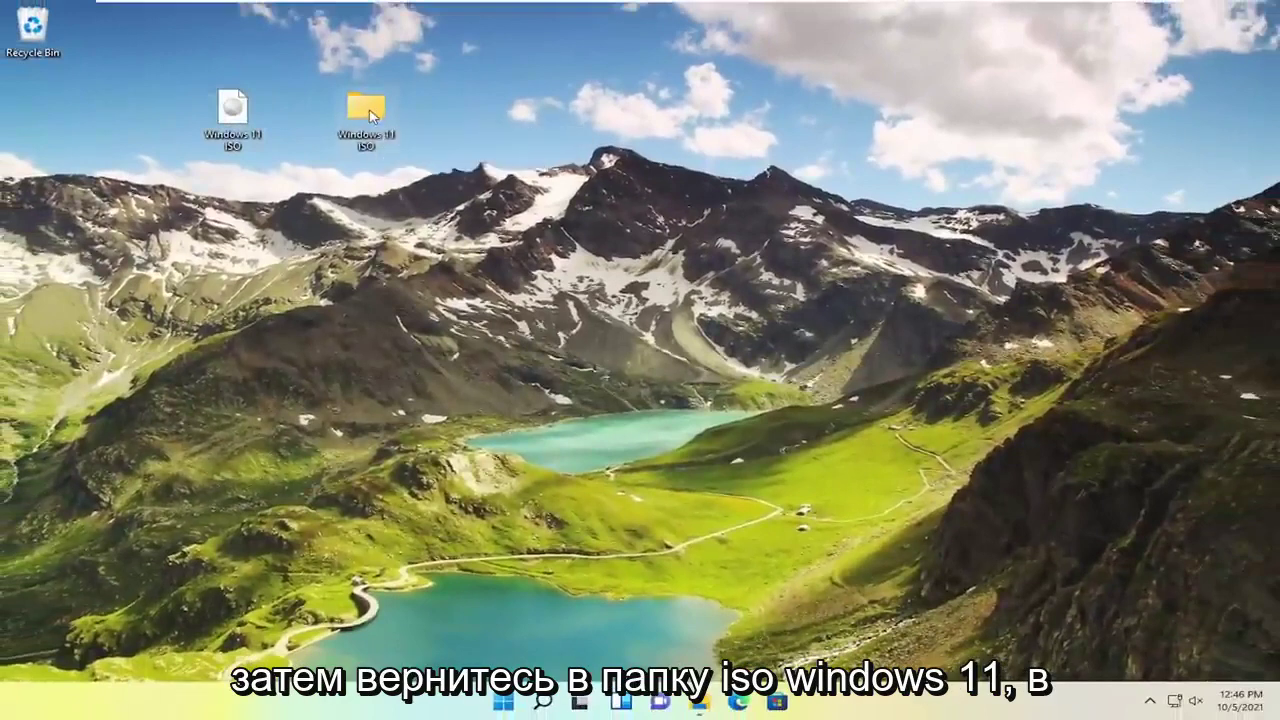
- Run setup from the Windows 11 ISO folder on the desktop and allow it to make changes to the device
double_click(368, 110)
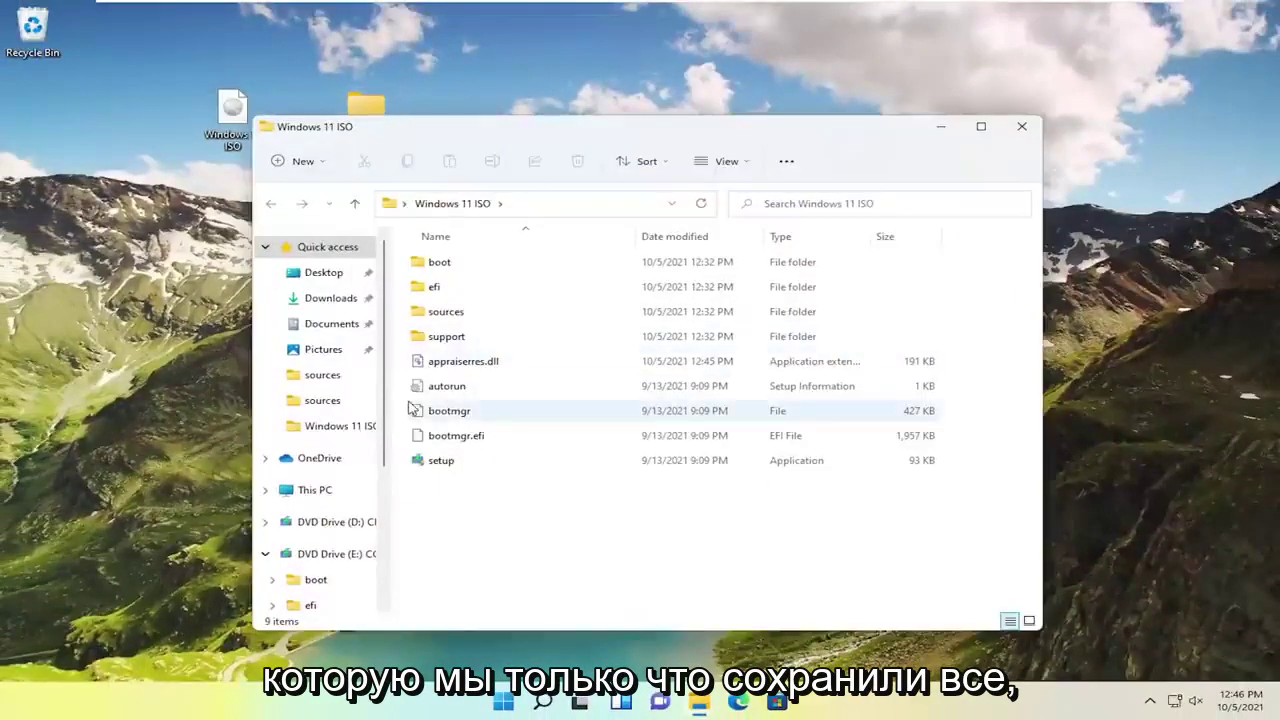
double_click(438, 462)
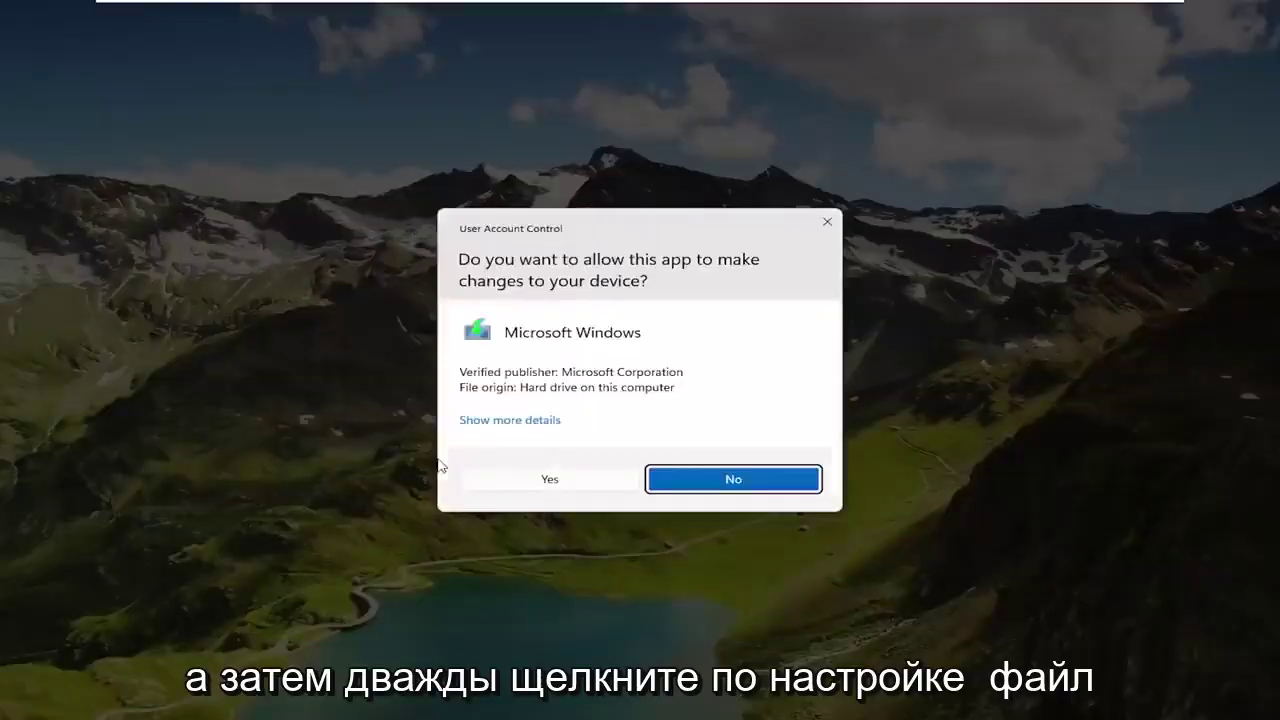
click(527, 478)
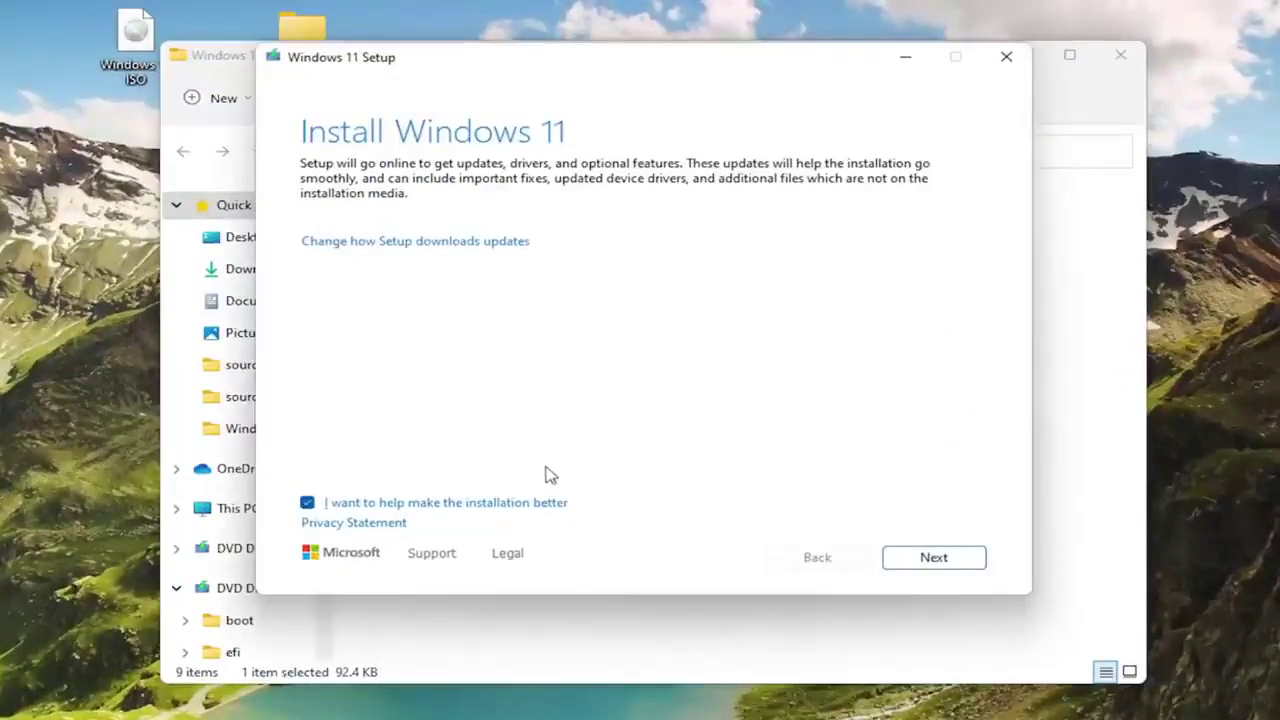
- Opt out of helping make the installation better, continue the Windows 11 setup and accept the license terms
click(352, 503)
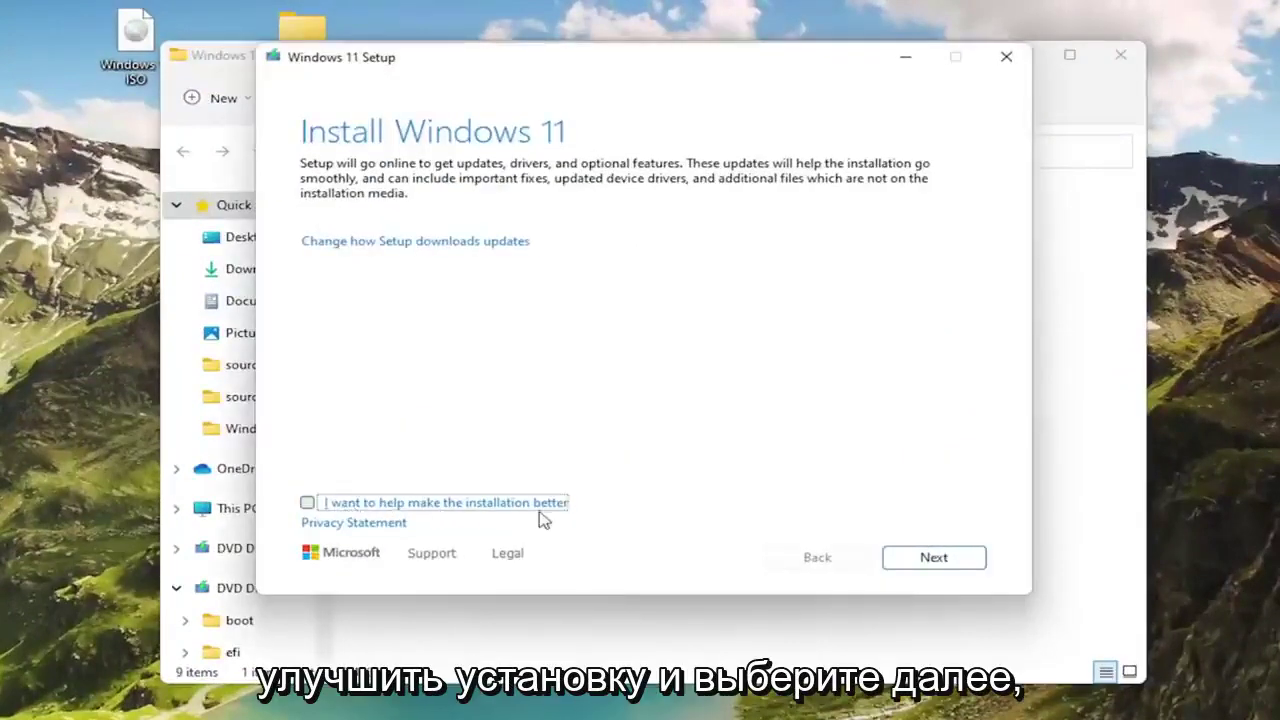
click(948, 558)
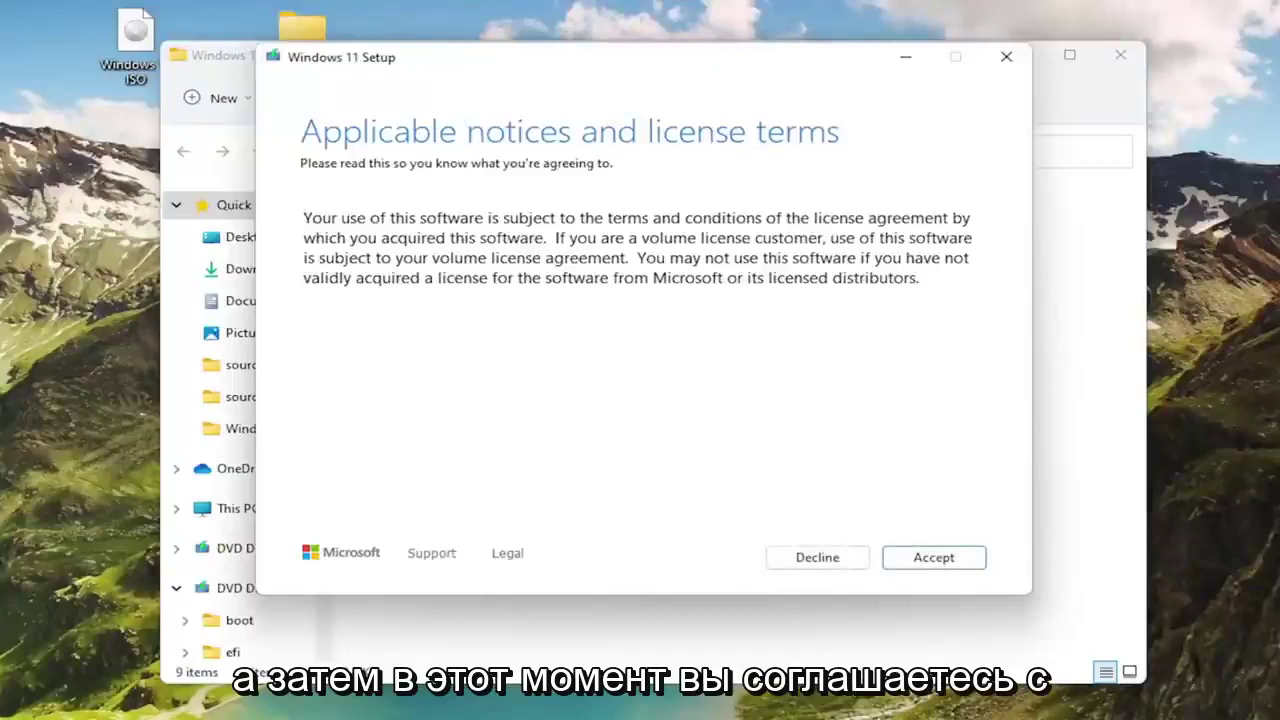
click(933, 557)
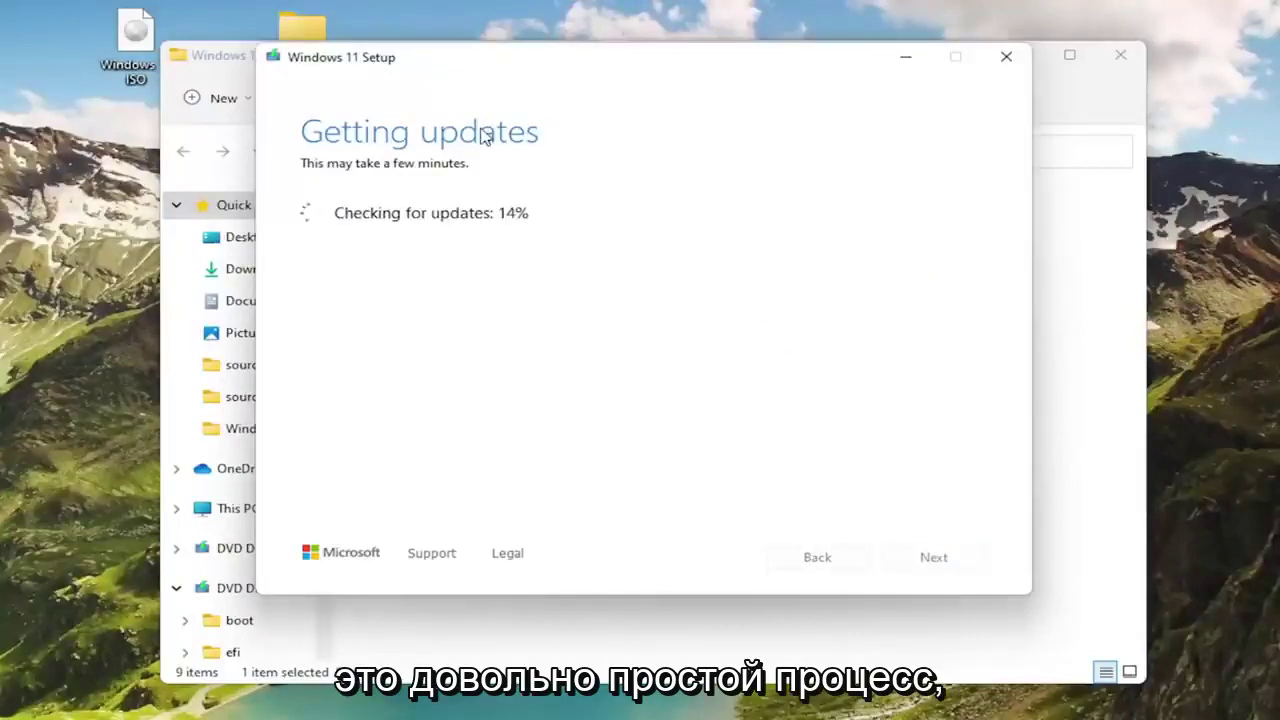
mouse_move(360, 60)
mouse_down()
mouse_move(426, 157)
mouse_move(364, 79)
mouse_up()
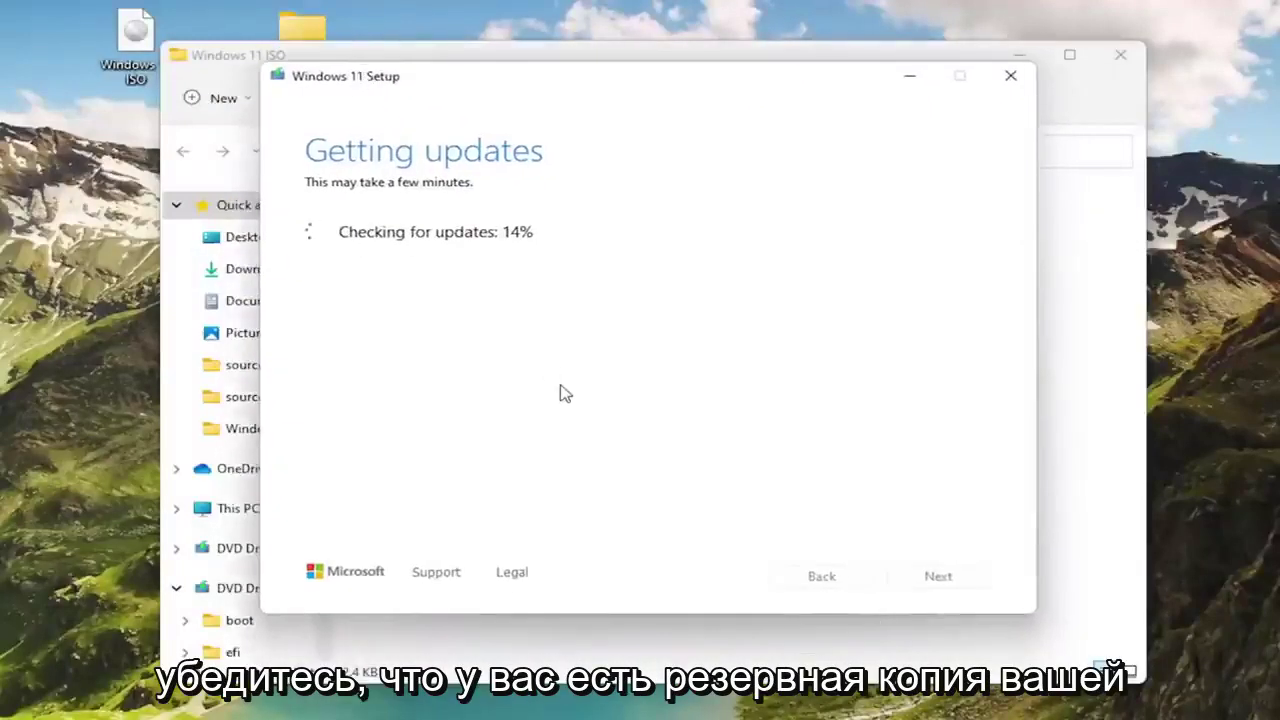